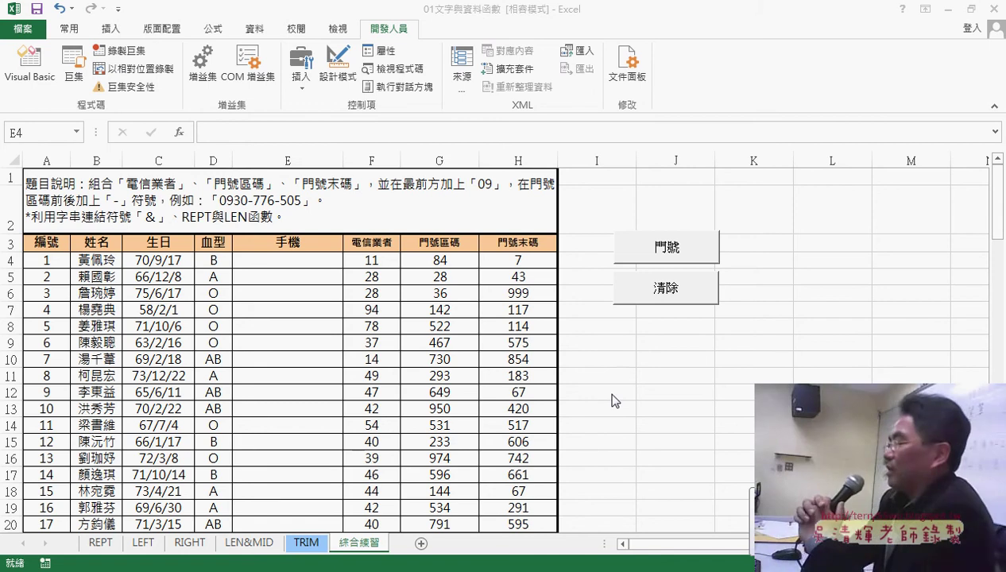
- From cell E4, generate the phone numbers in column E, then clear them again
click(306, 265)
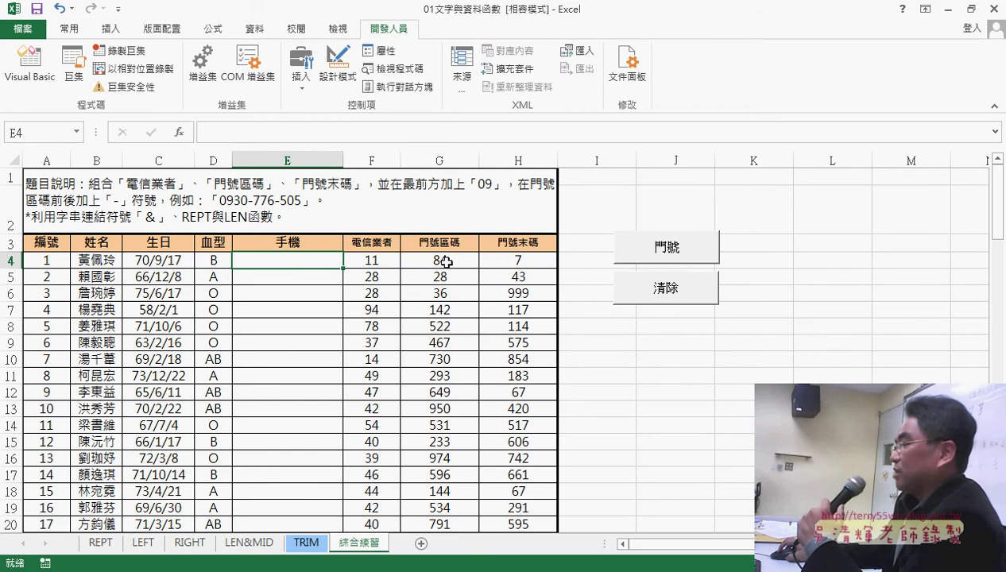
click(676, 253)
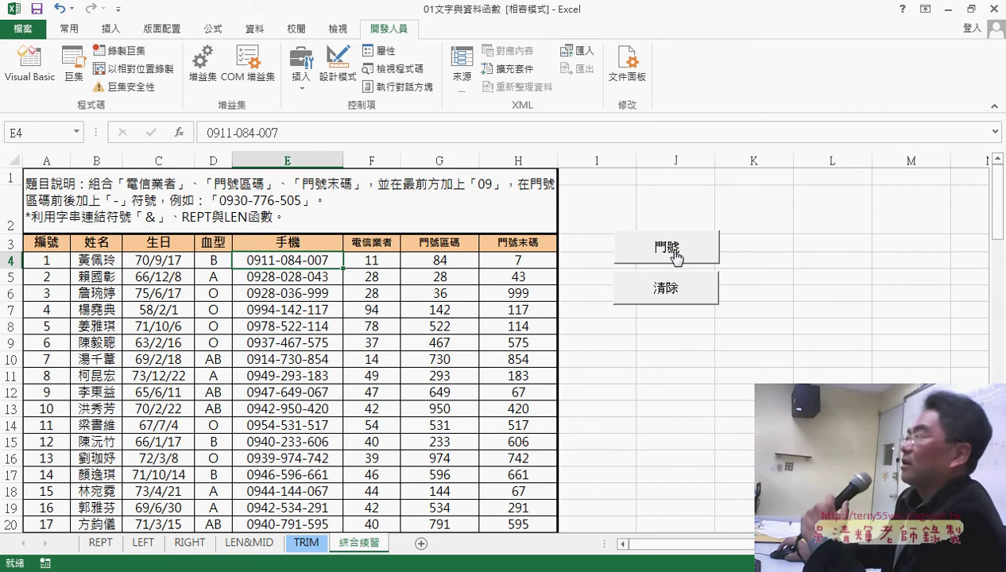
click(672, 294)
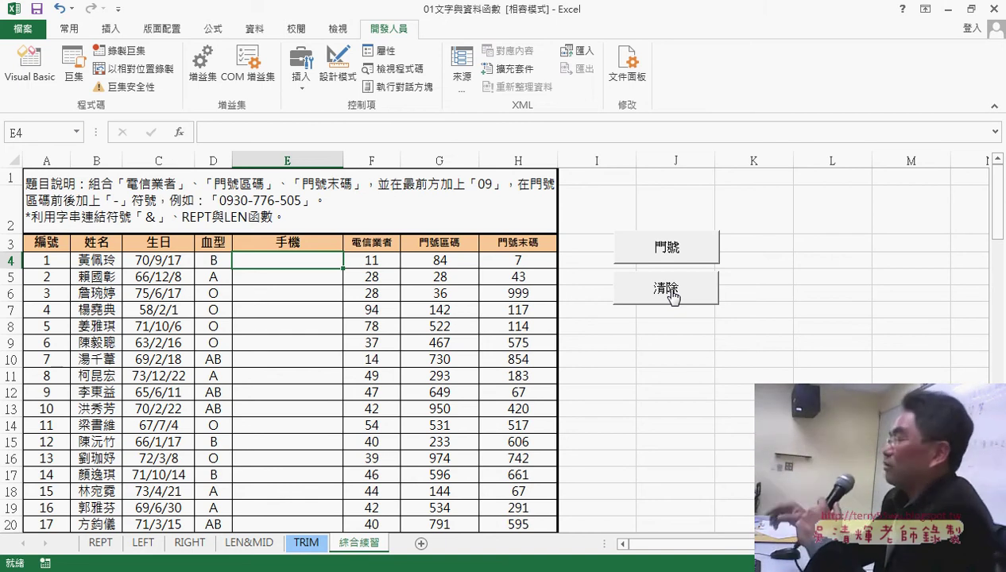
- In the VBA editor, run the 門號 macro to fill column E, then the 清除 macro to empty it
click(29, 64)
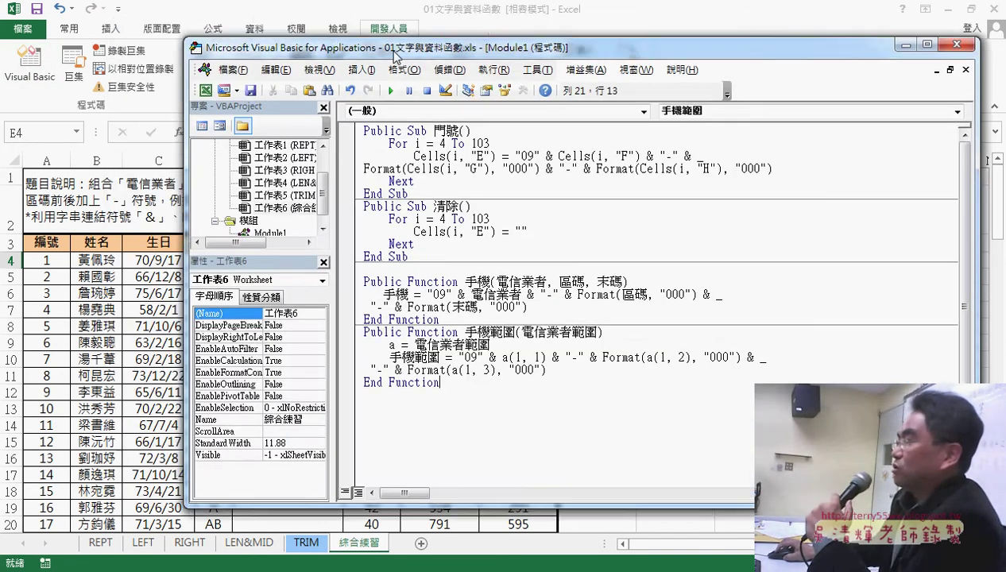
drag(305, 35, 678, 93)
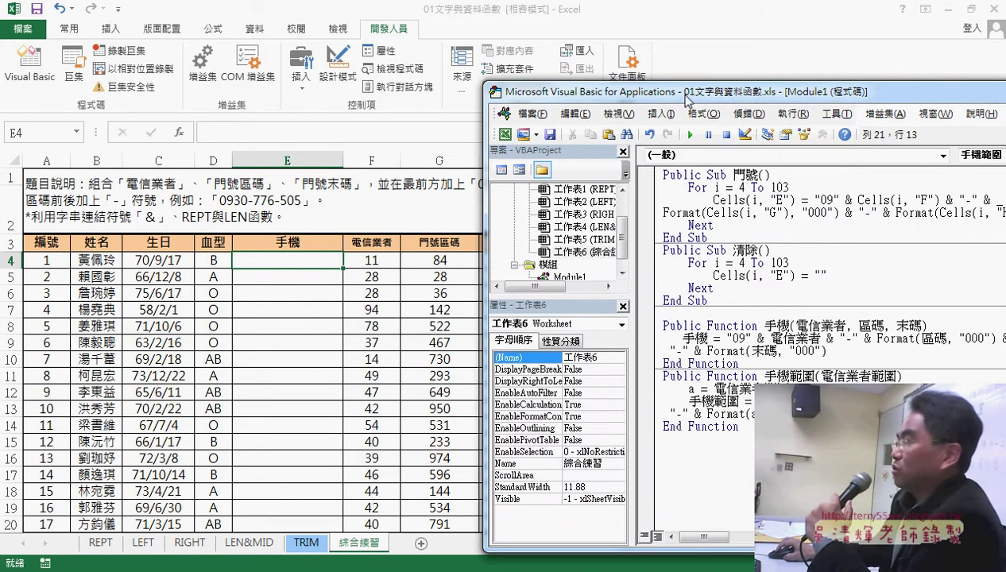
click(750, 201)
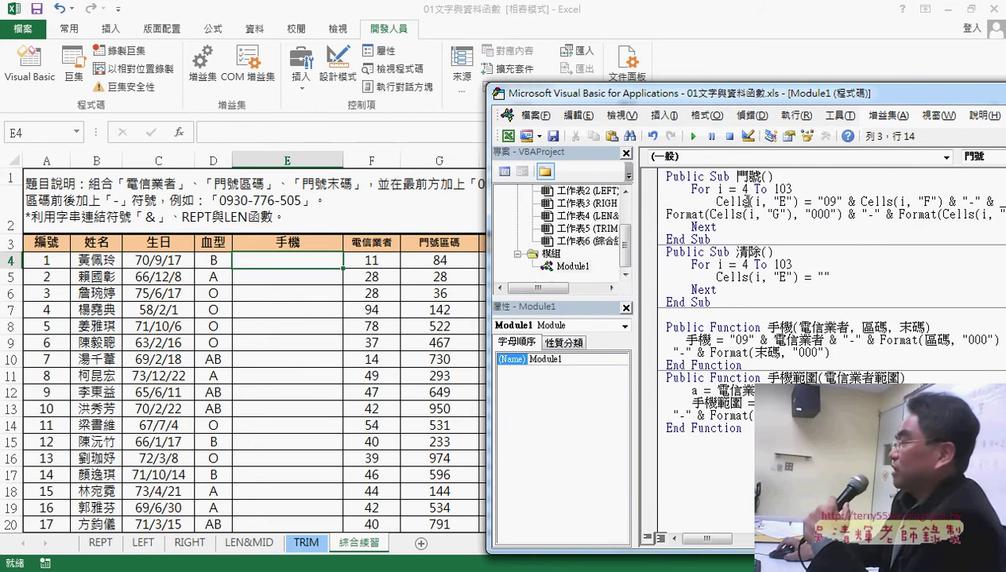
click(695, 137)
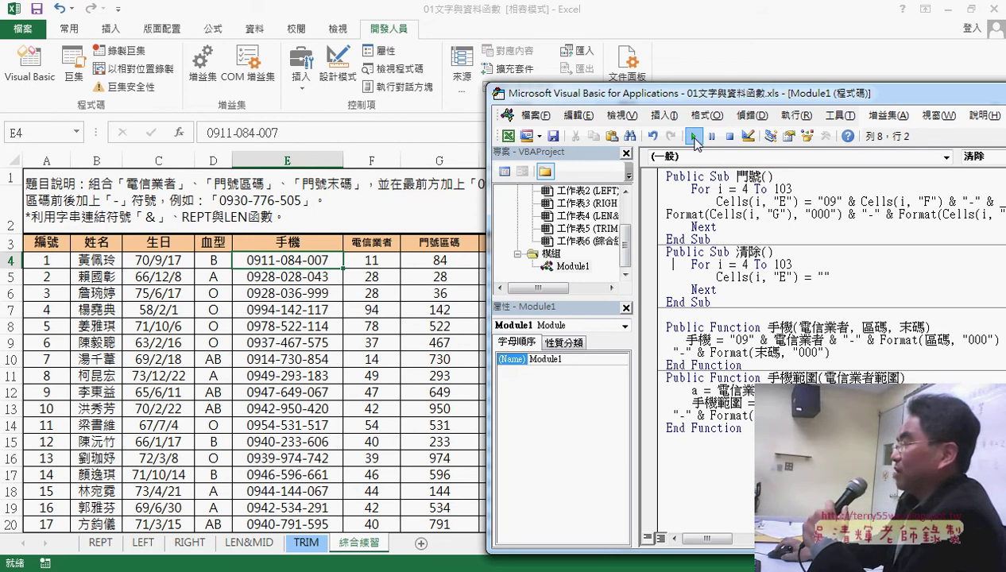
click(694, 136)
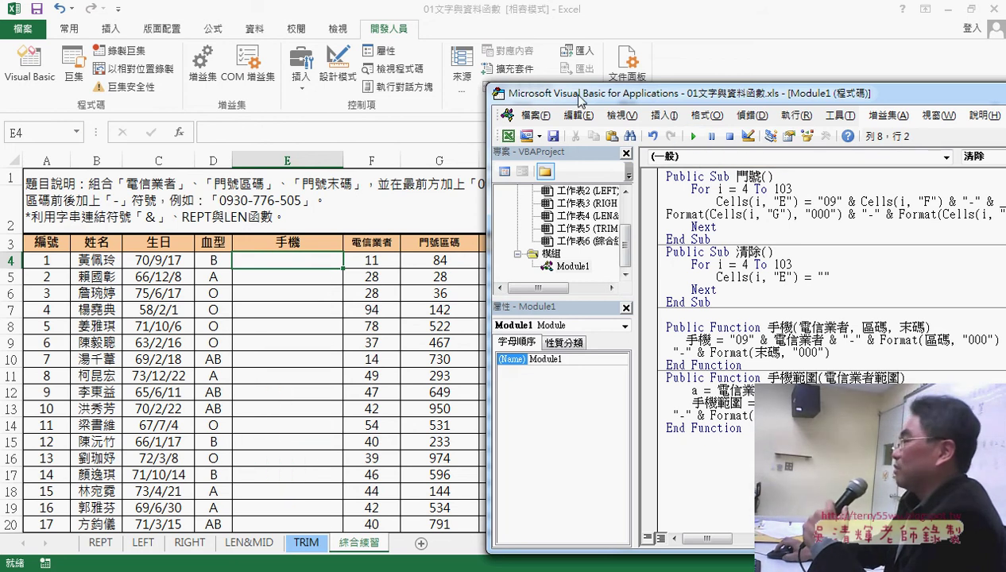
mouse_move(580, 96)
mouse_down()
mouse_move(233, 96)
mouse_move(562, 97)
mouse_up()
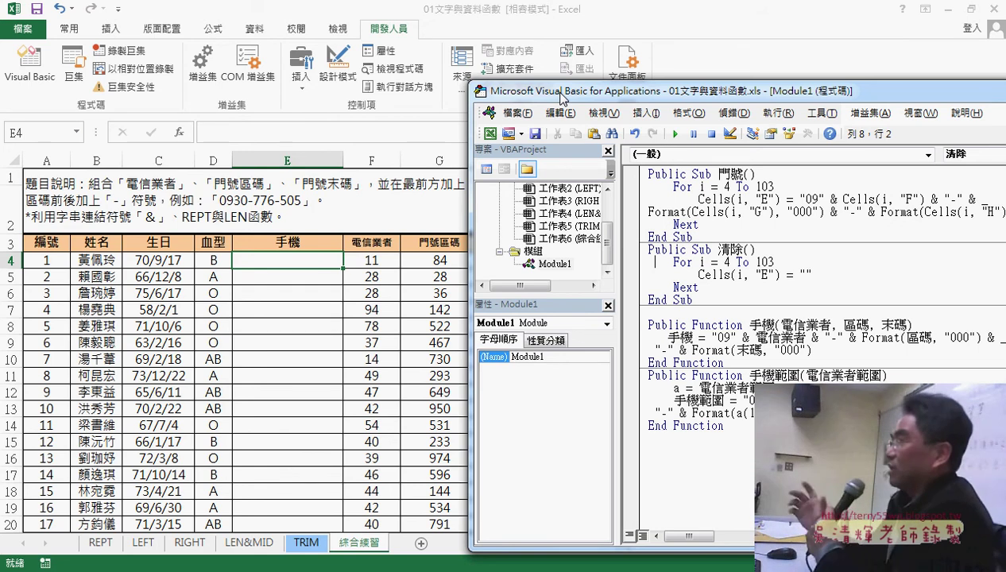
click(256, 257)
click(650, 254)
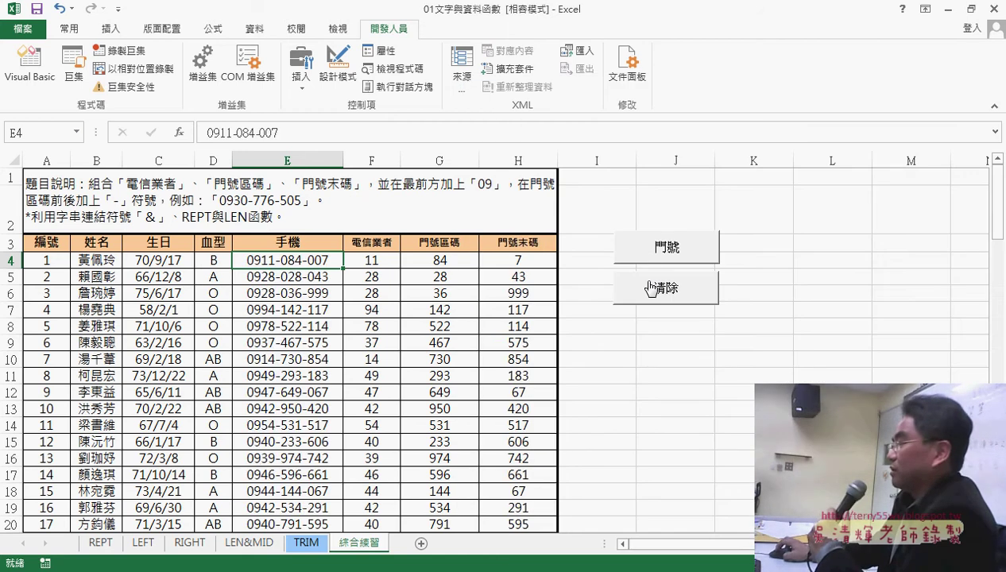
click(649, 287)
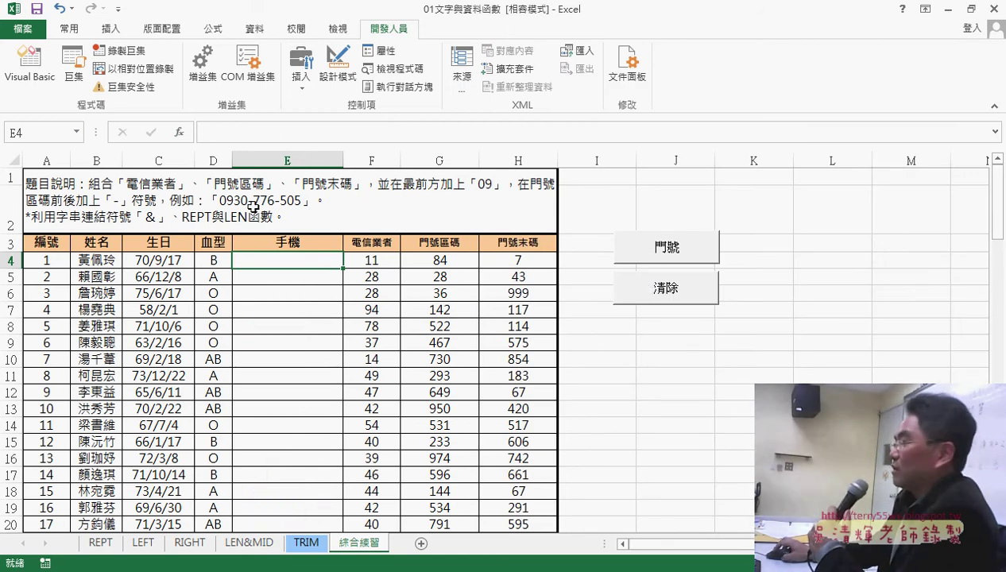
click(179, 133)
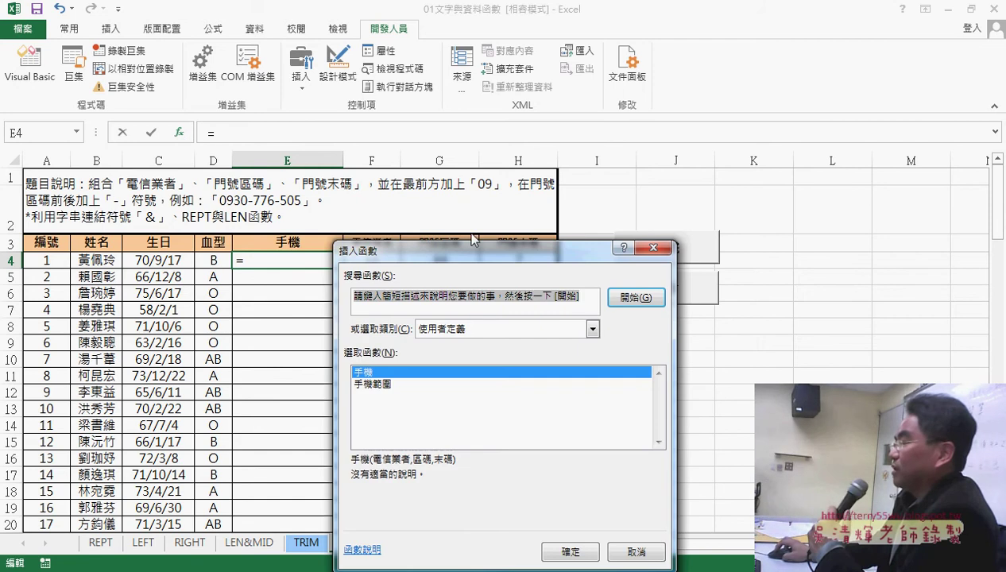
drag(503, 252, 537, 108)
click(555, 186)
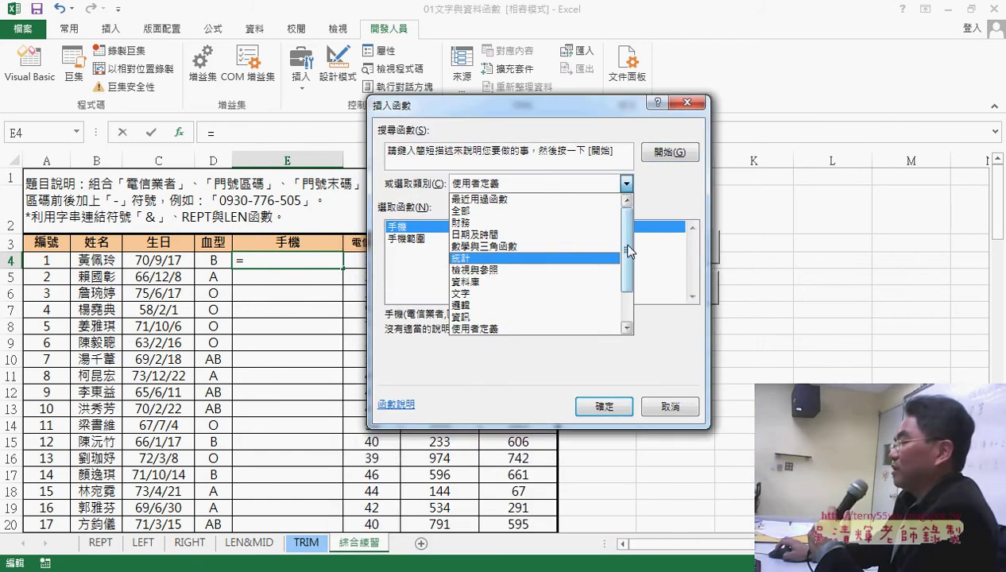
scroll(629, 251, down, 1)
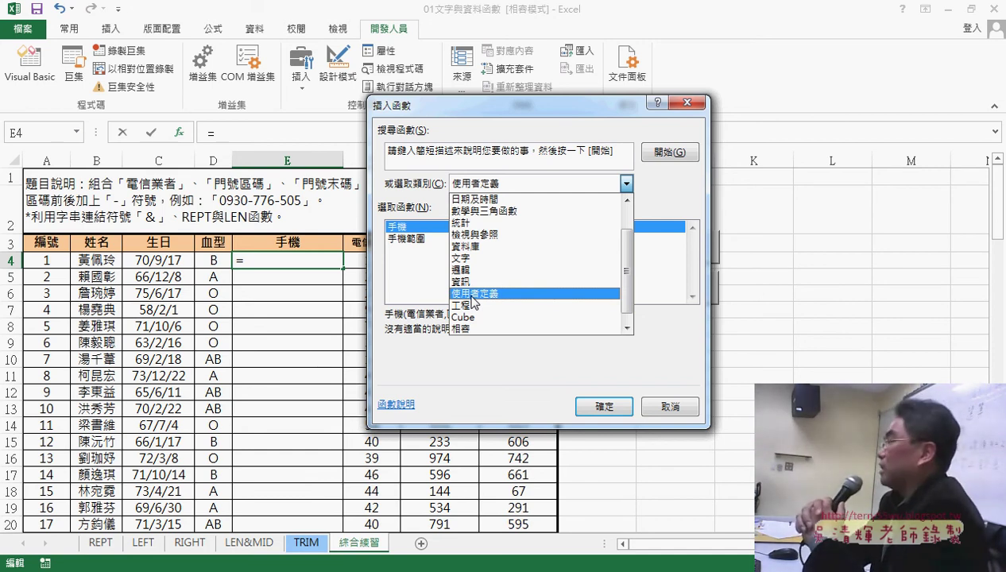
click(472, 294)
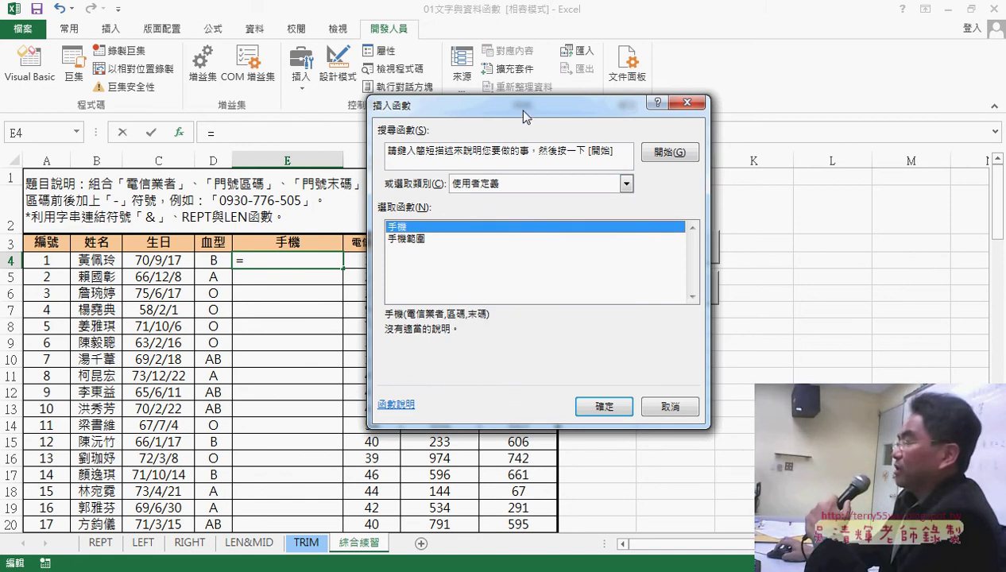
drag(524, 117, 585, 122)
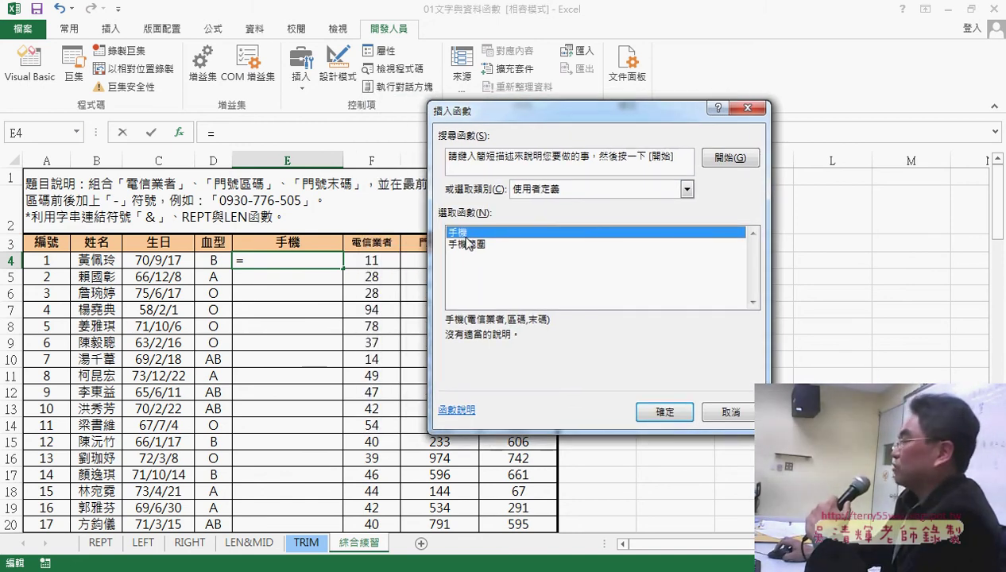
click(663, 412)
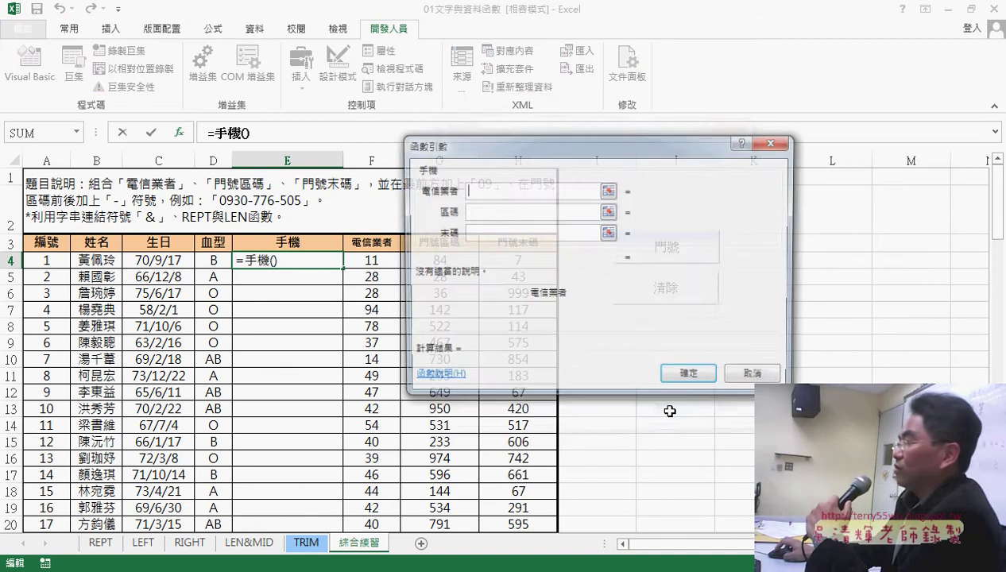
drag(537, 151, 707, 158)
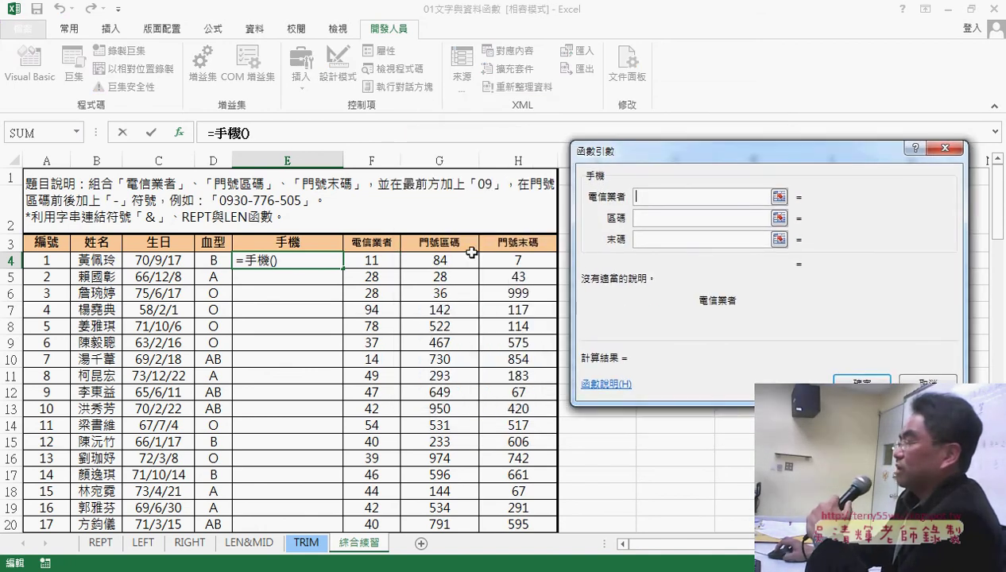
click(372, 261)
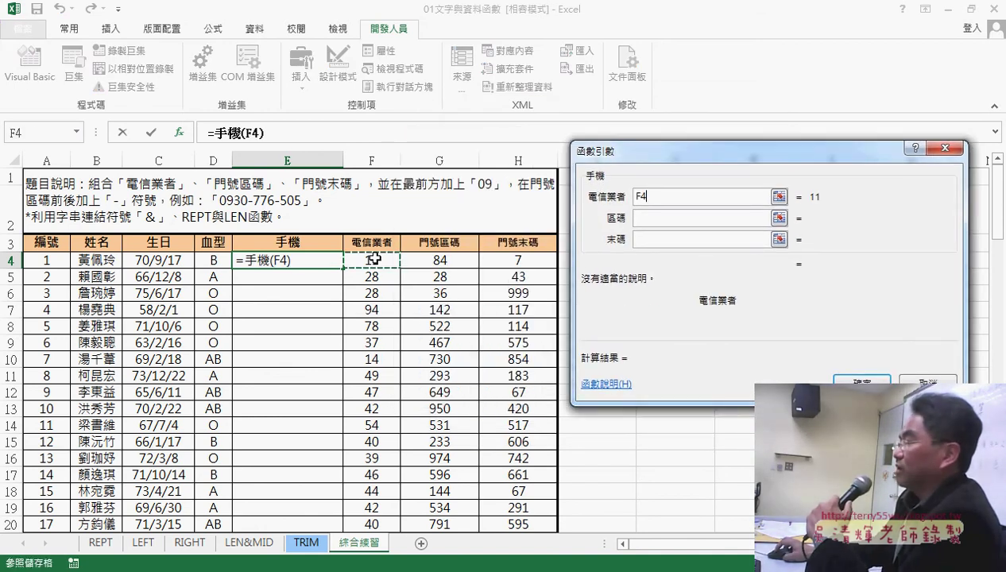
click(670, 217)
click(454, 266)
click(656, 240)
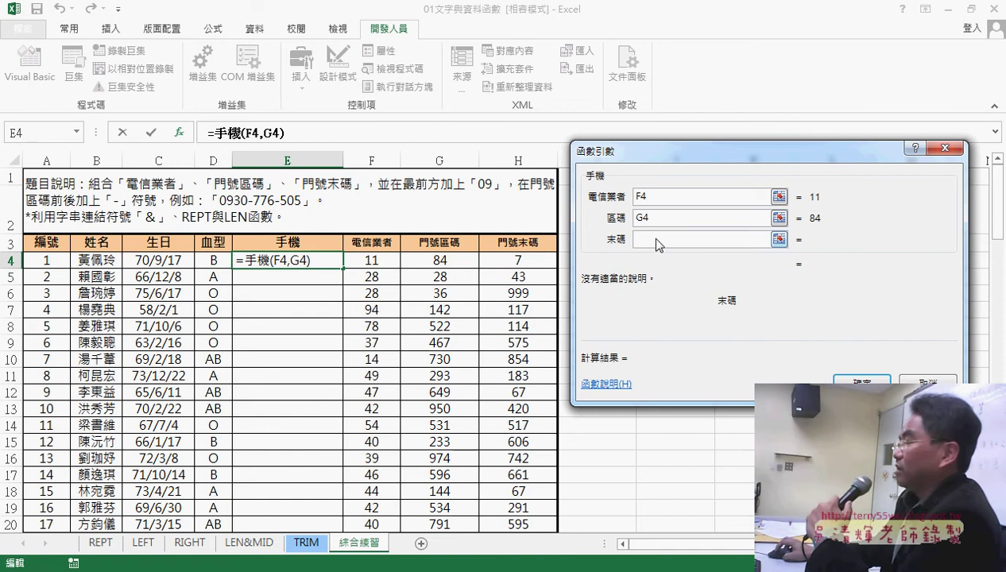
click(522, 261)
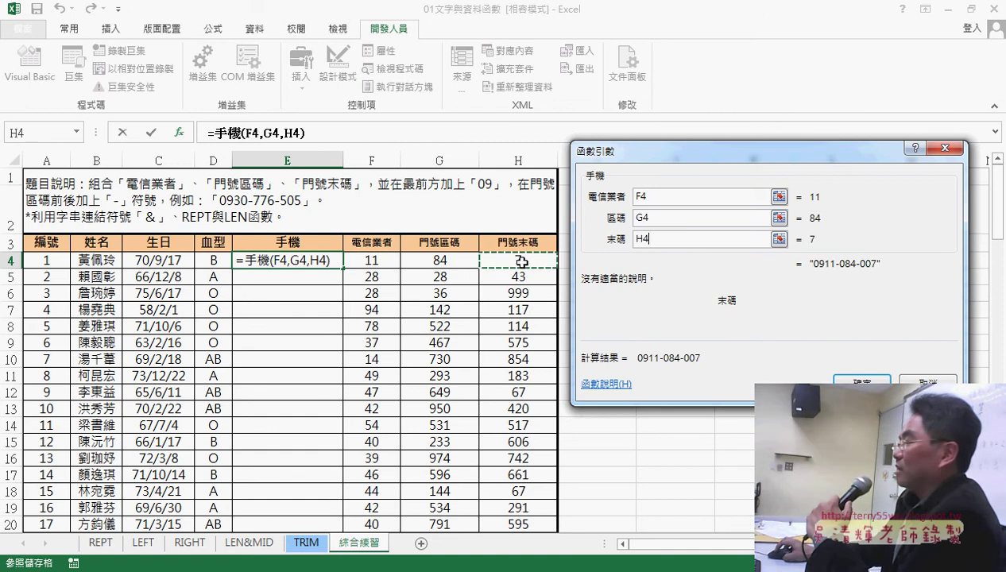
click(859, 379)
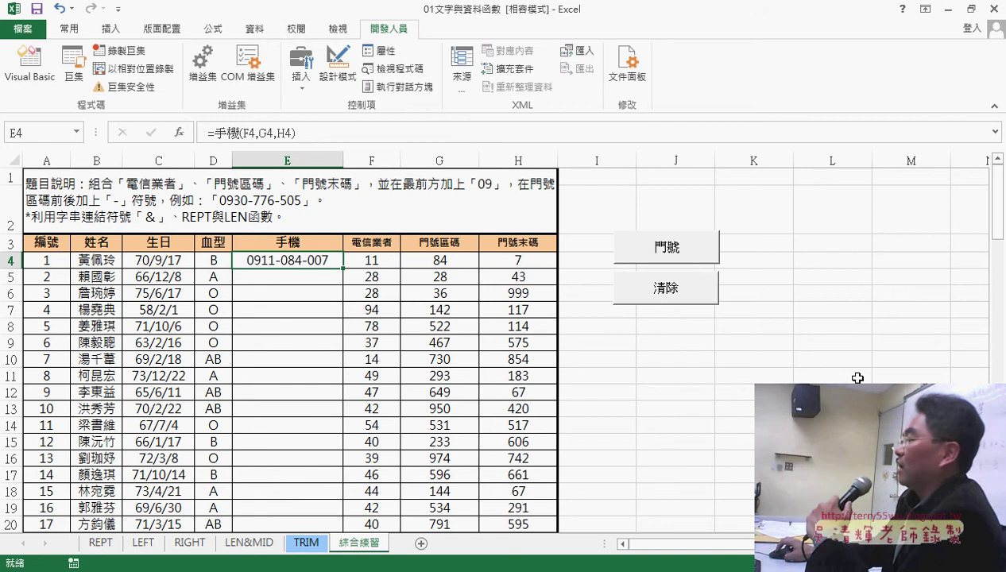
double_click(344, 269)
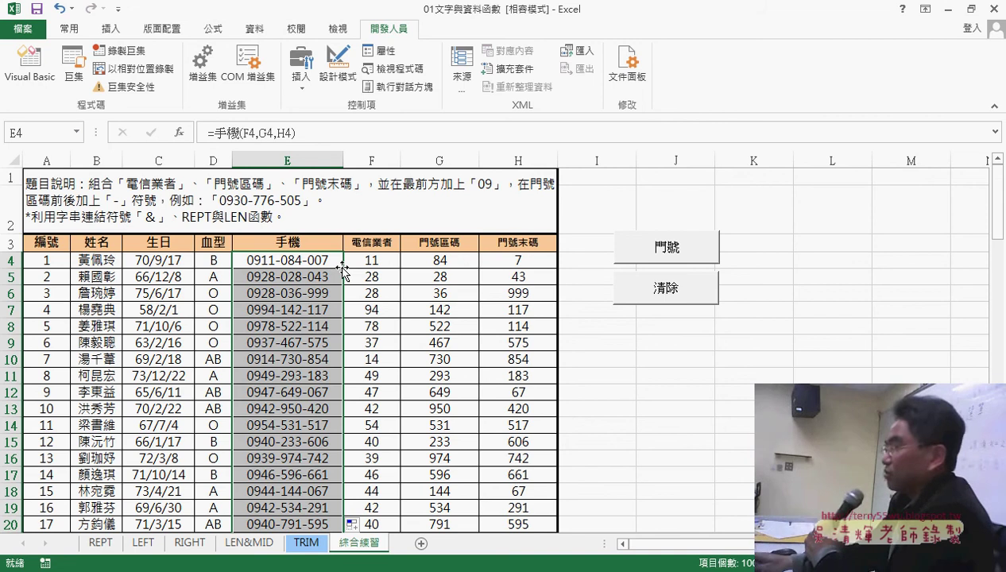
key(Delete)
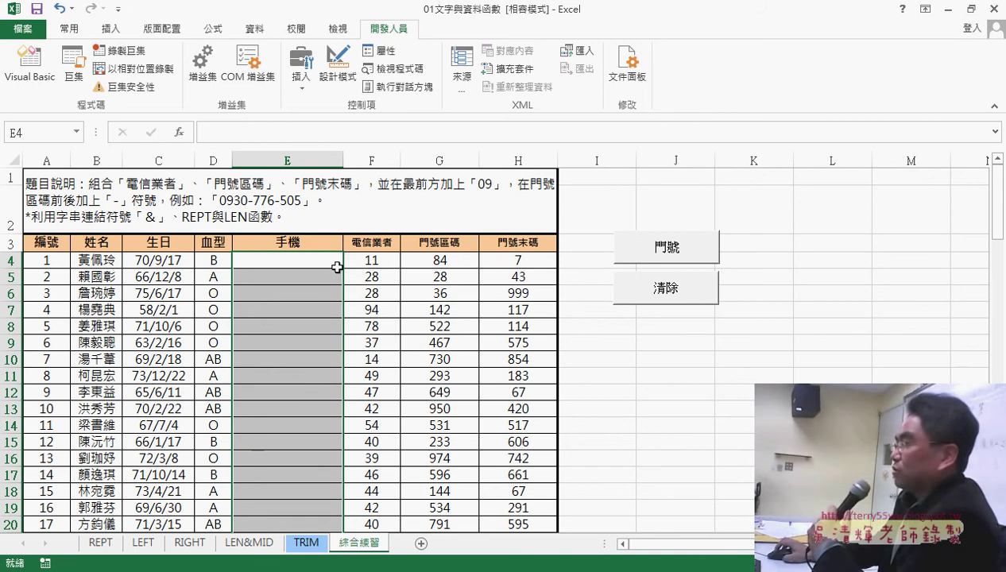
click(319, 265)
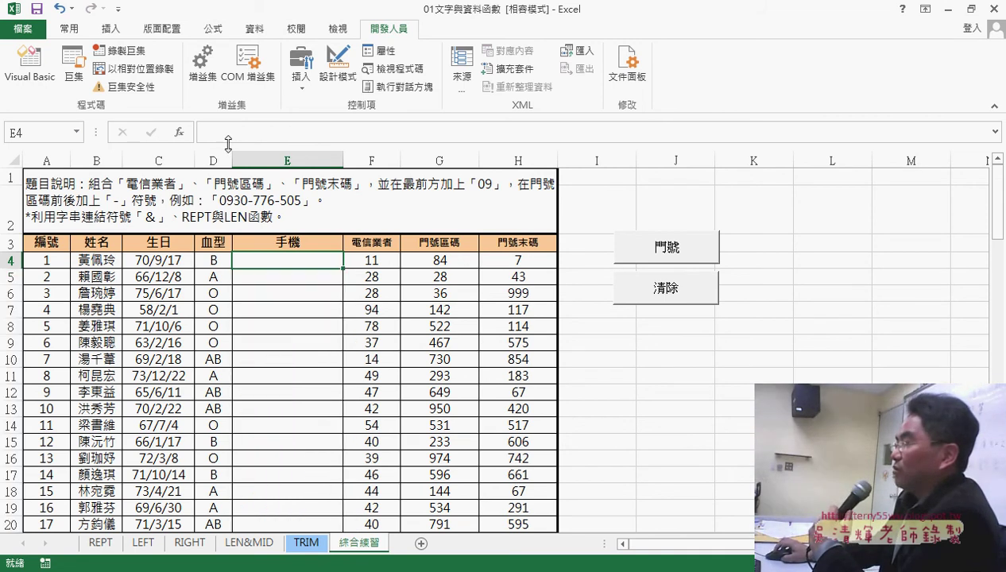
- Start inserting the 手機 function in E4, then cancel so E4 stays empty
click(182, 140)
key(Return)
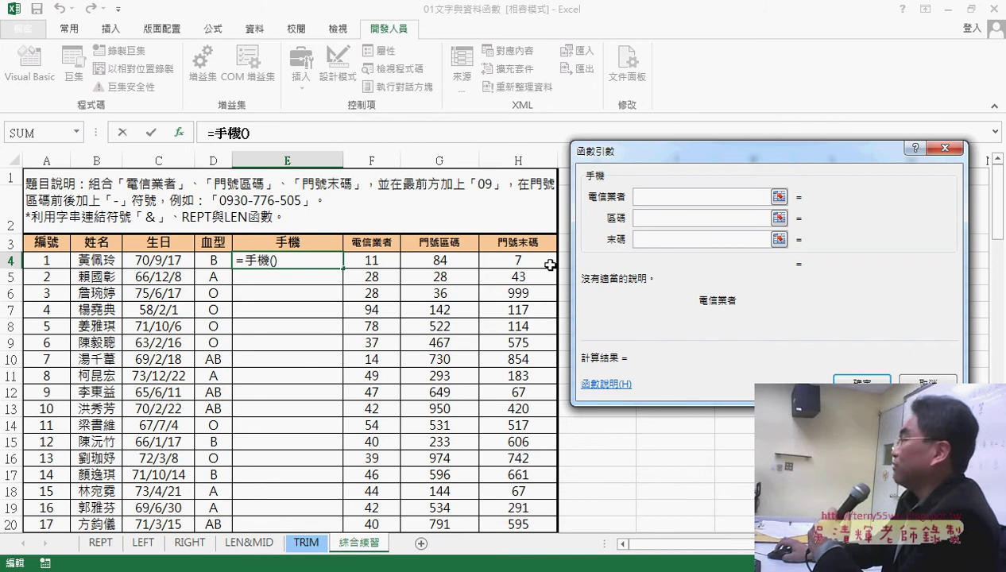
click(924, 380)
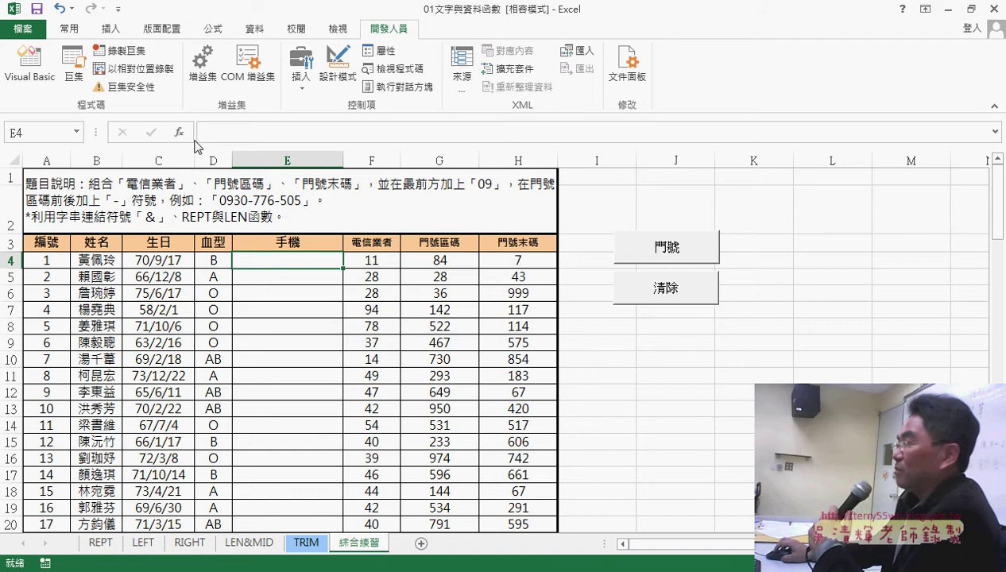
- Enter =手機範圍(F4:H4) in E4, fill it down to row 20, then clear E4:E20
click(179, 133)
click(643, 251)
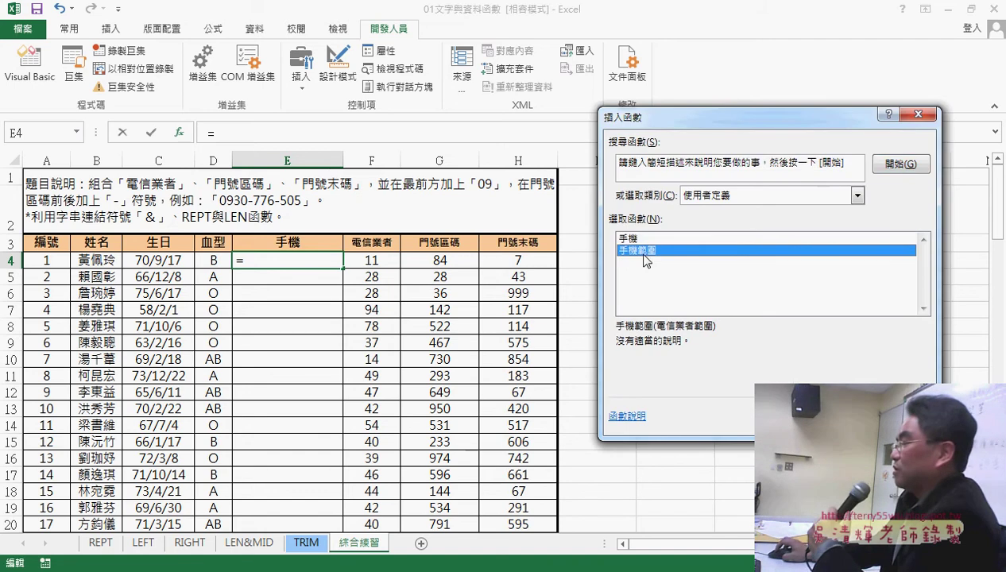
double_click(635, 251)
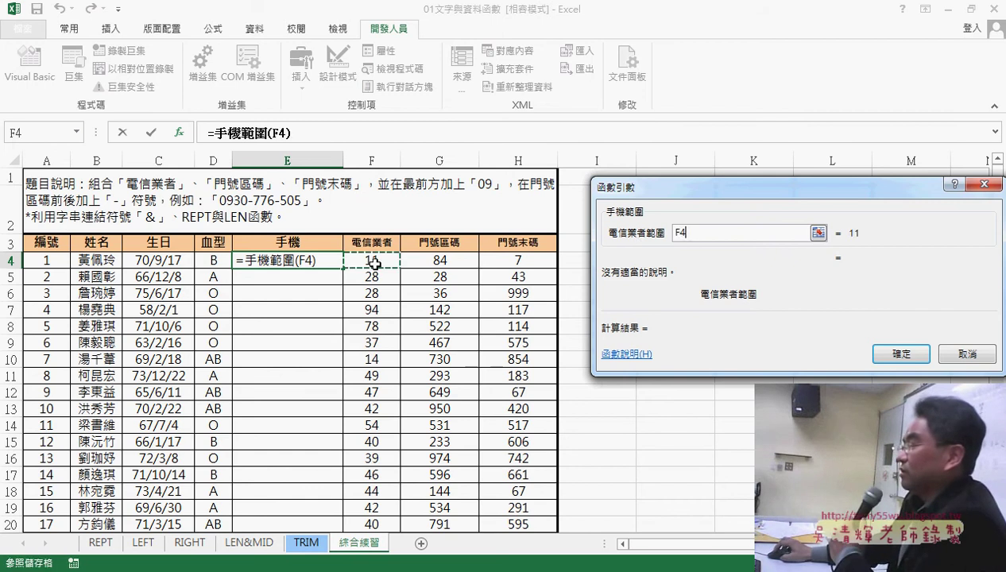
drag(375, 257, 504, 268)
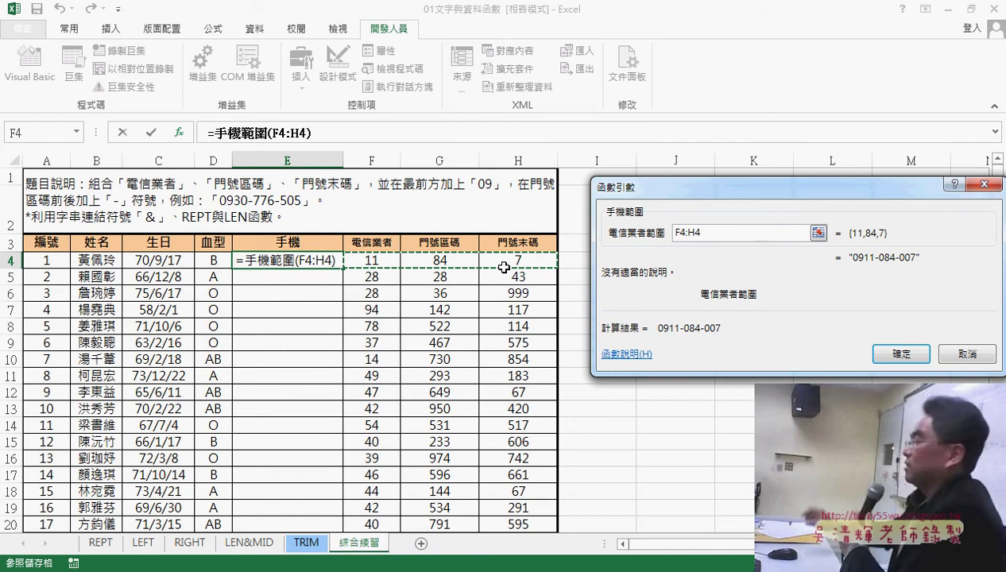
click(898, 359)
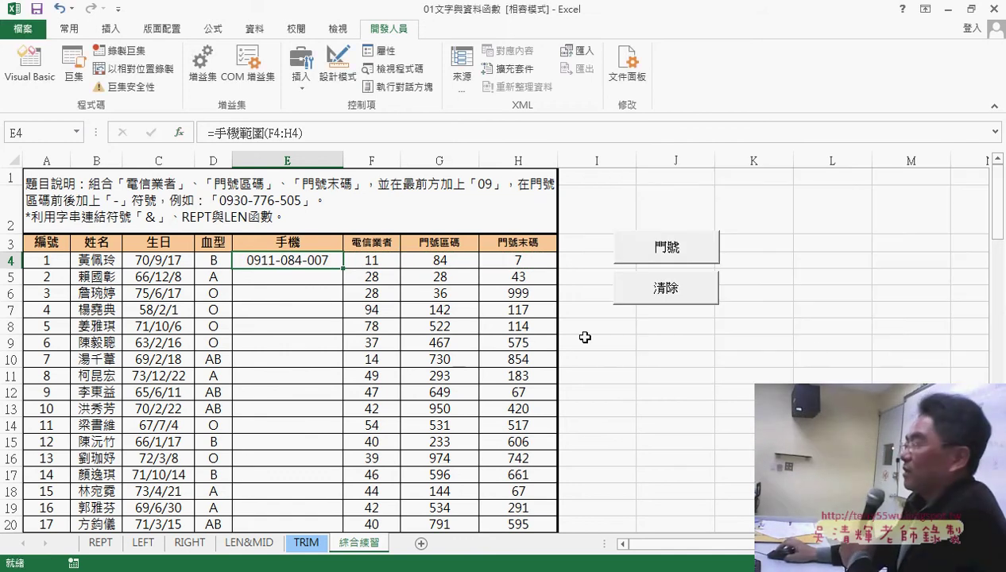
double_click(343, 271)
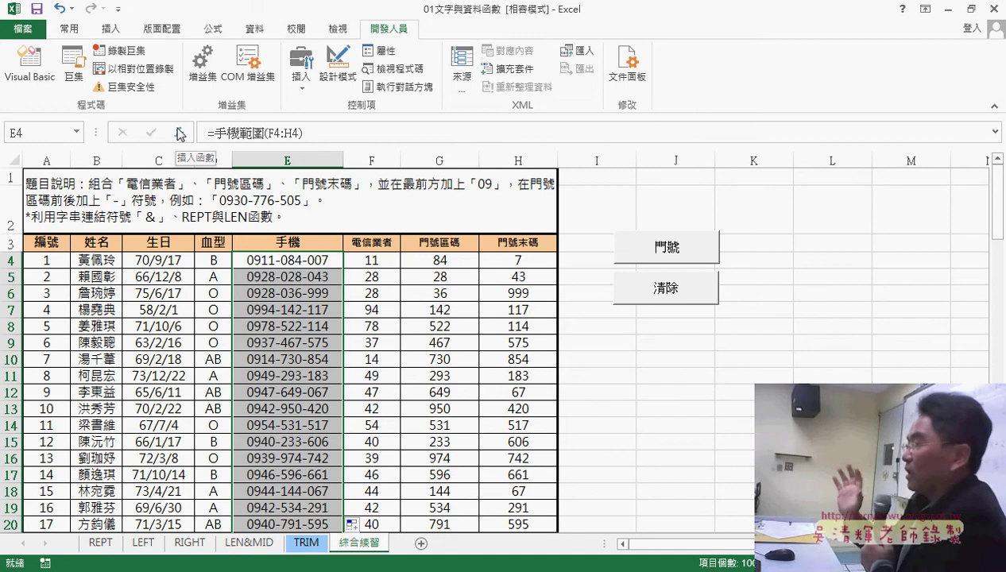
key(Delete)
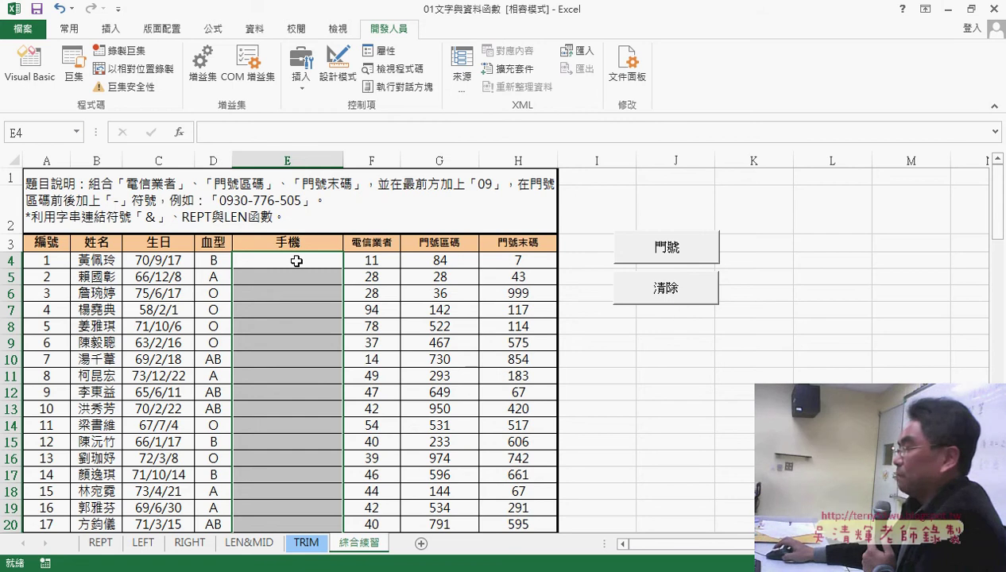
click(297, 261)
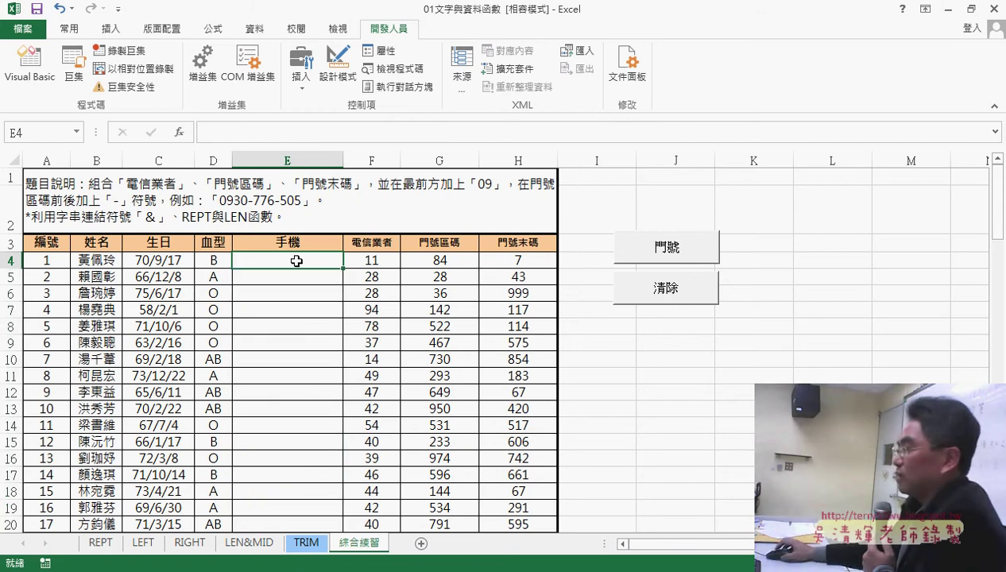
- On the REPT sheet, select C3 and choose REPT from the 文字 (Text) function category
click(100, 543)
click(237, 221)
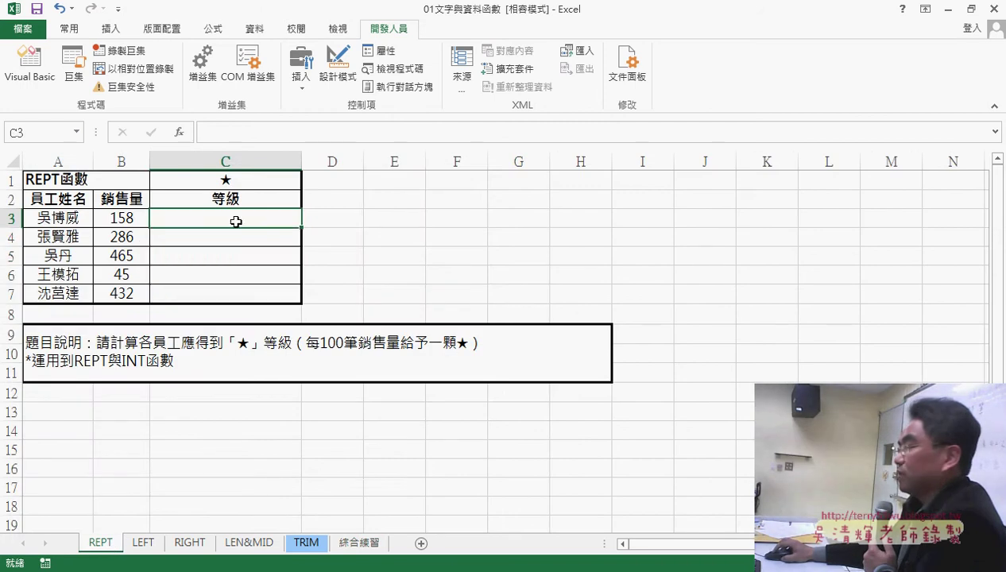
click(180, 132)
drag(754, 137, 445, 124)
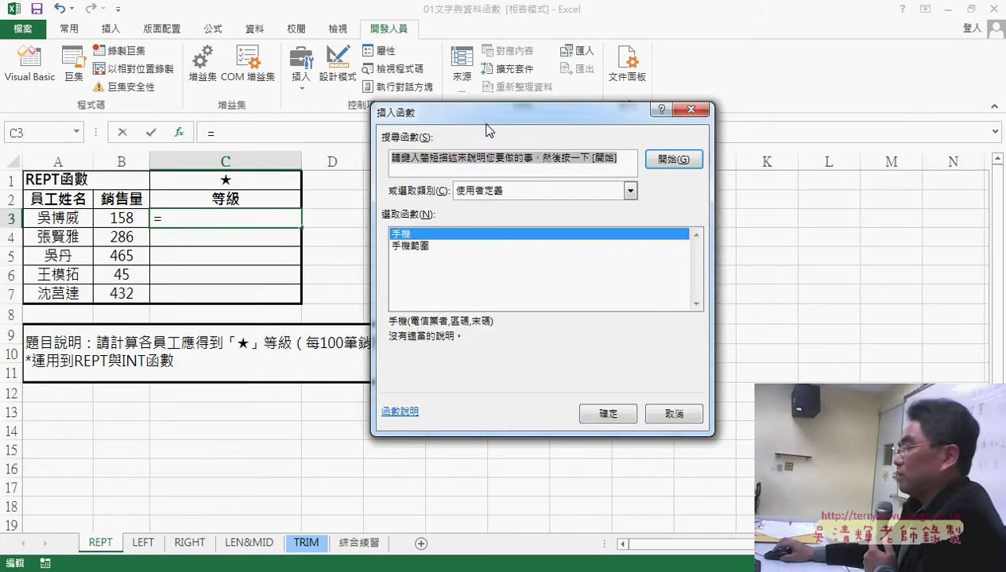
click(578, 186)
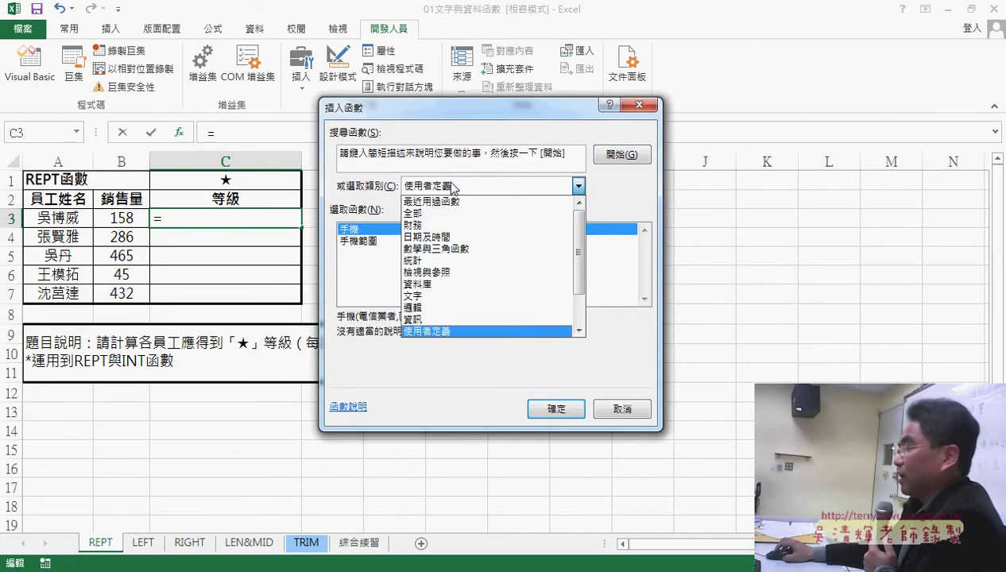
click(467, 296)
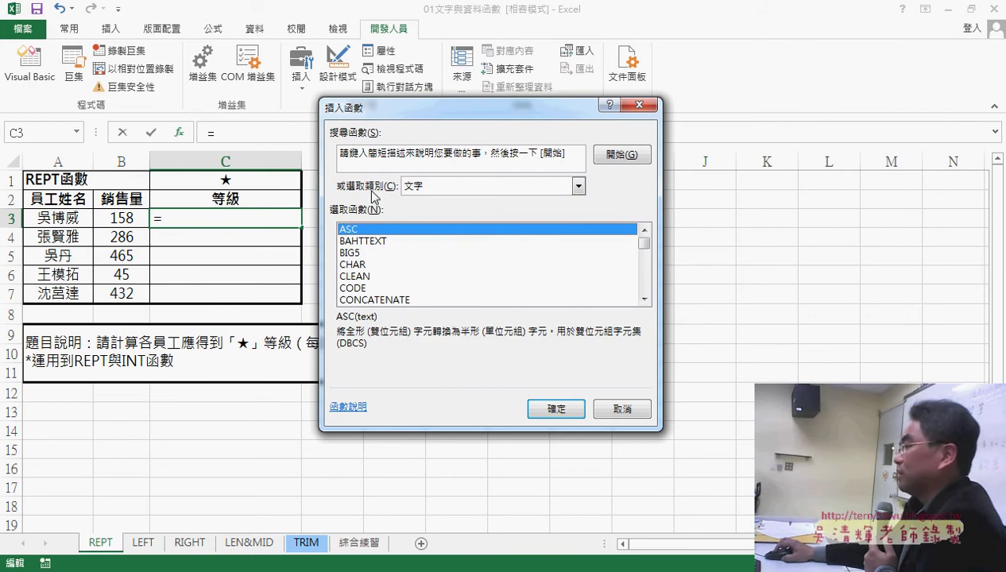
click(433, 187)
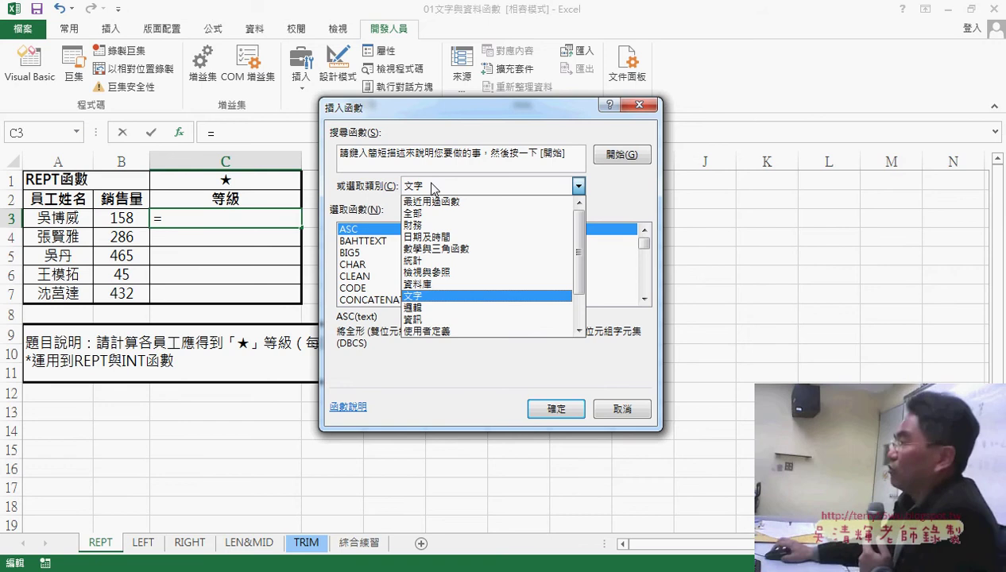
drag(644, 244, 648, 275)
click(602, 208)
click(373, 278)
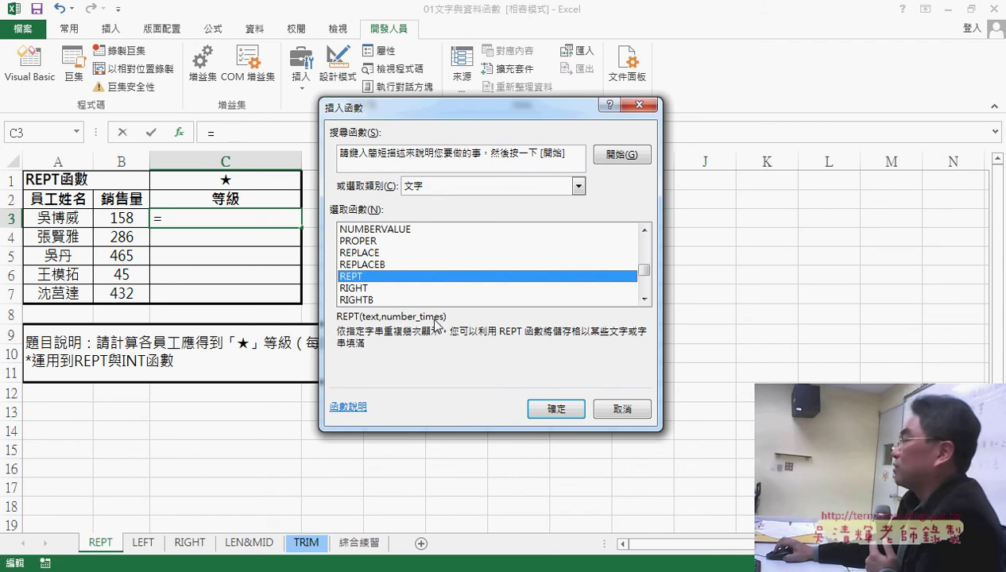
- Set REPT's Text to C1 and Number_times to B3/100
click(556, 409)
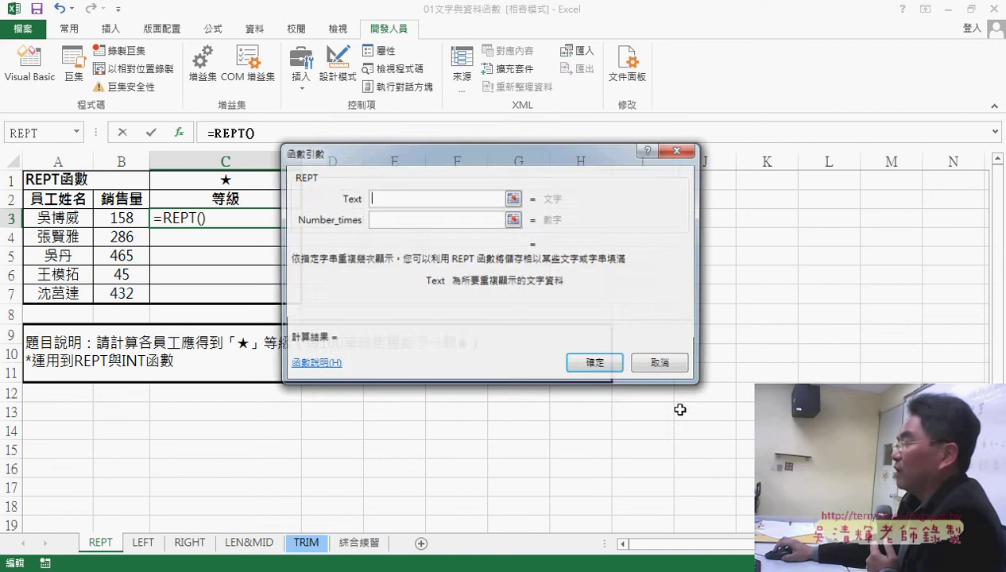
drag(443, 157, 609, 163)
click(205, 181)
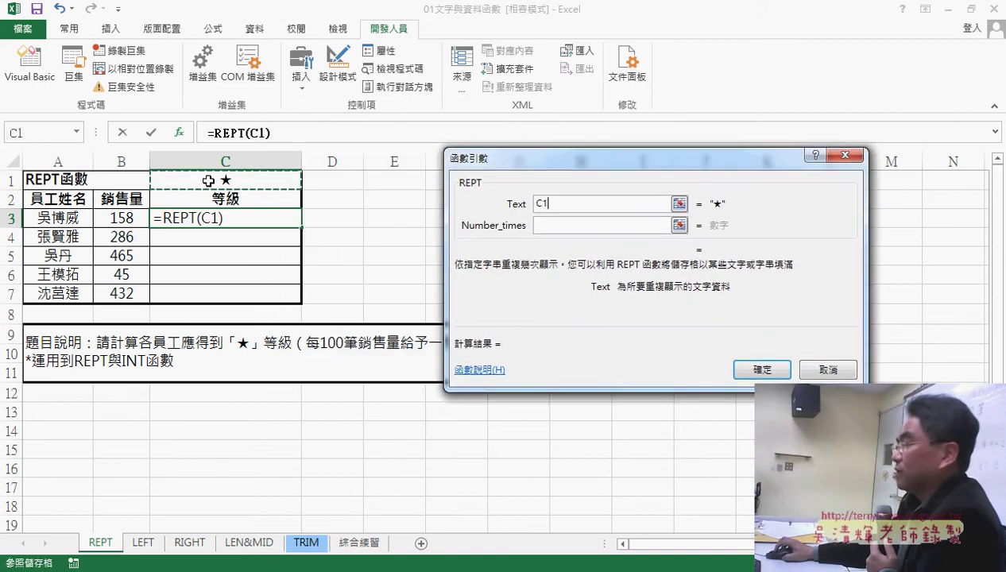
click(554, 228)
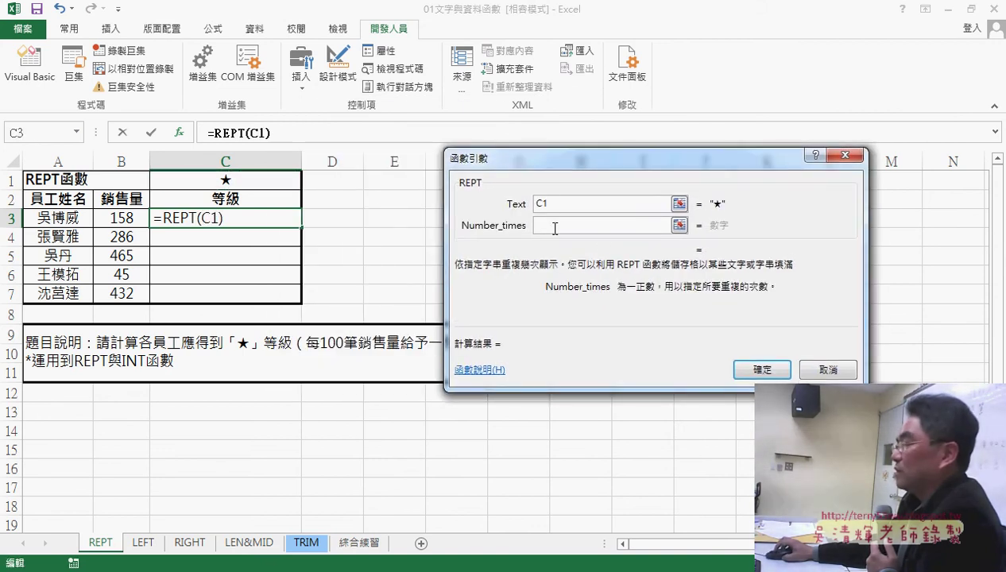
click(555, 225)
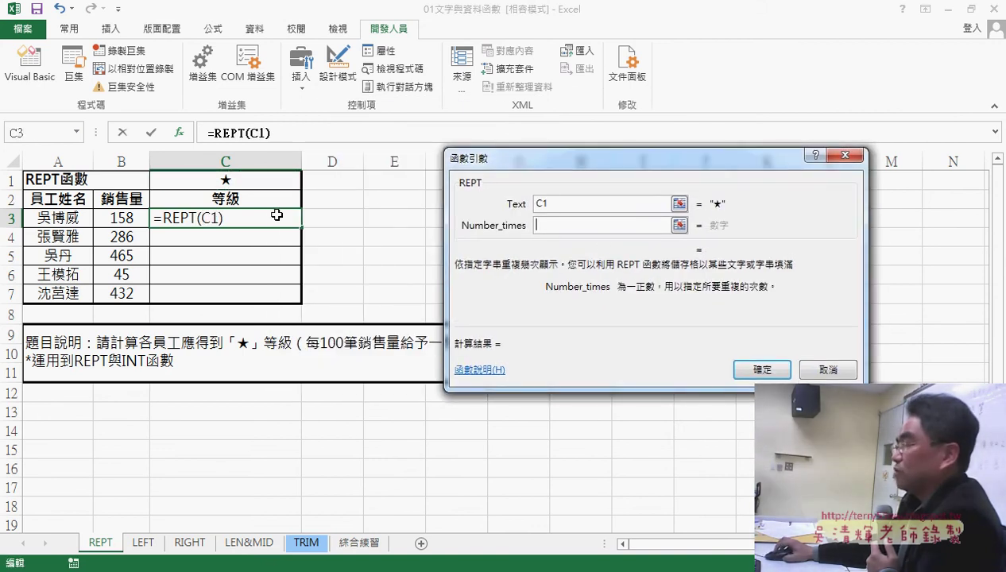
click(122, 220)
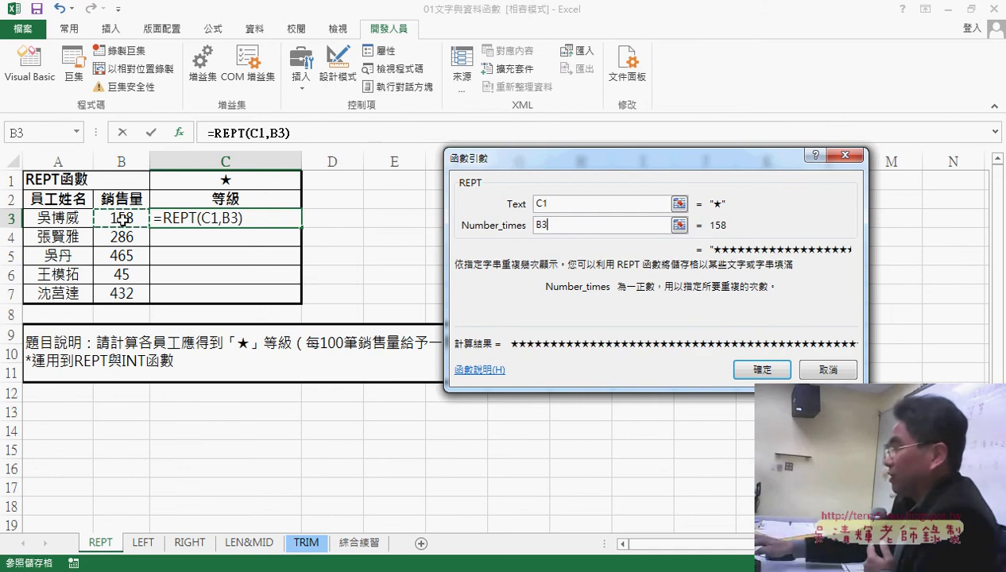
text(/10)
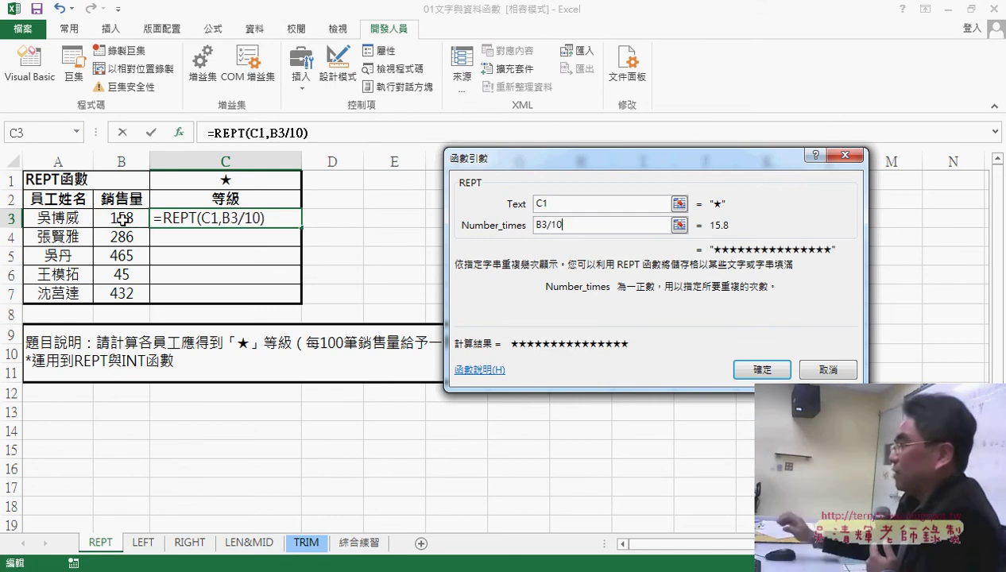
text(0)
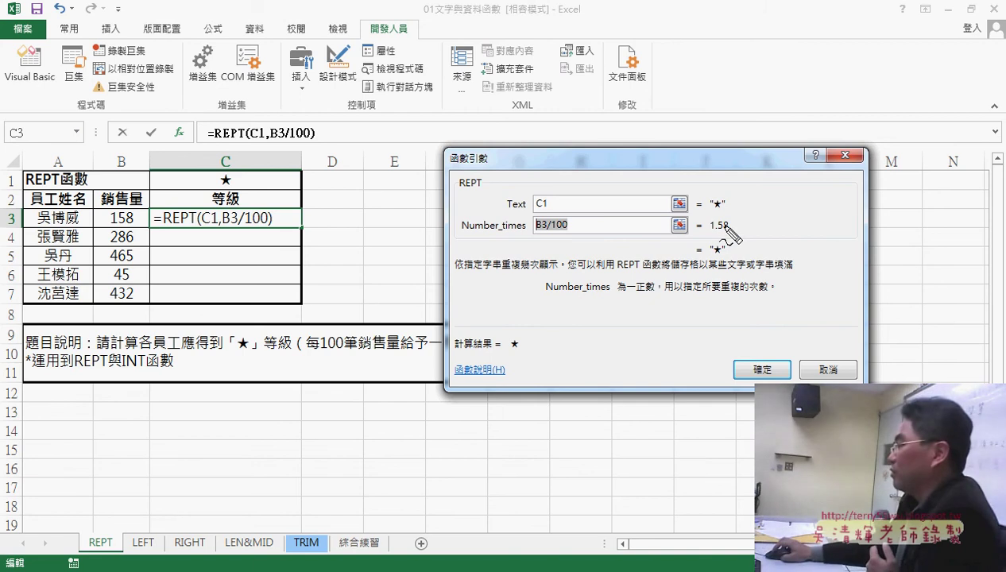
- Mark the 1.58 repeat-count preview with a pen stroke, then erase it
mouse_move(718, 224)
mouse_down()
mouse_move(727, 225)
mouse_move(719, 226)
mouse_up()
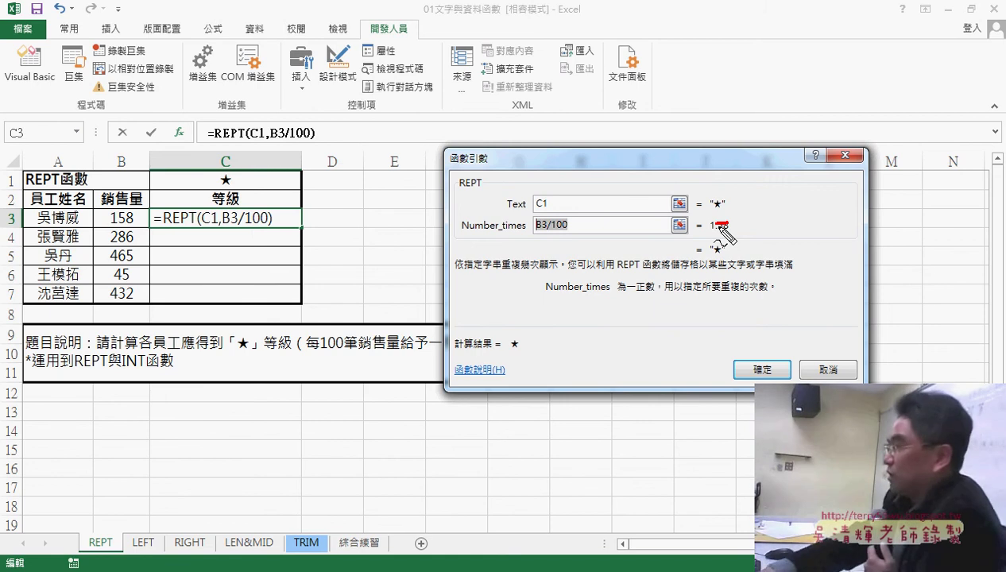
key(Escape)
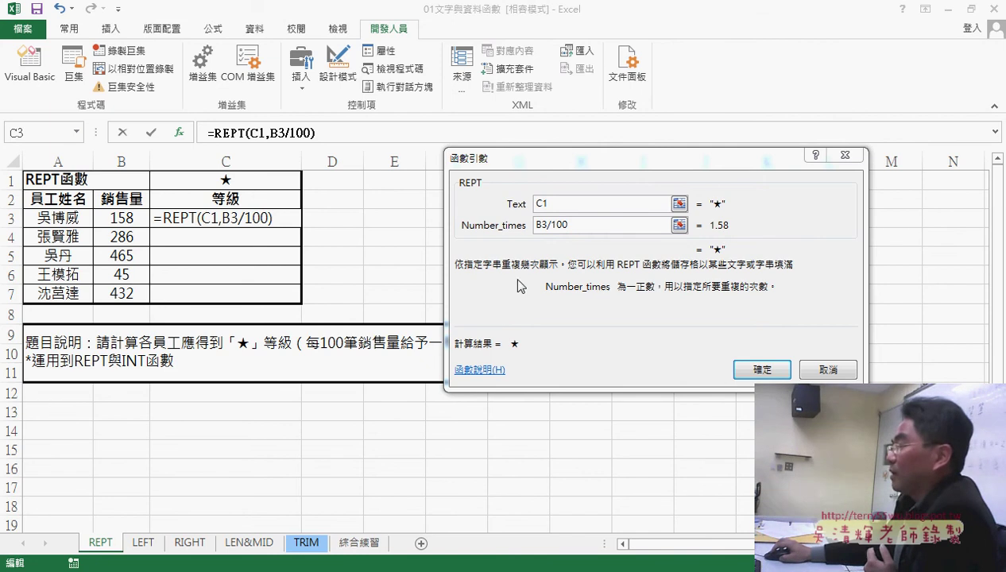
click(540, 226)
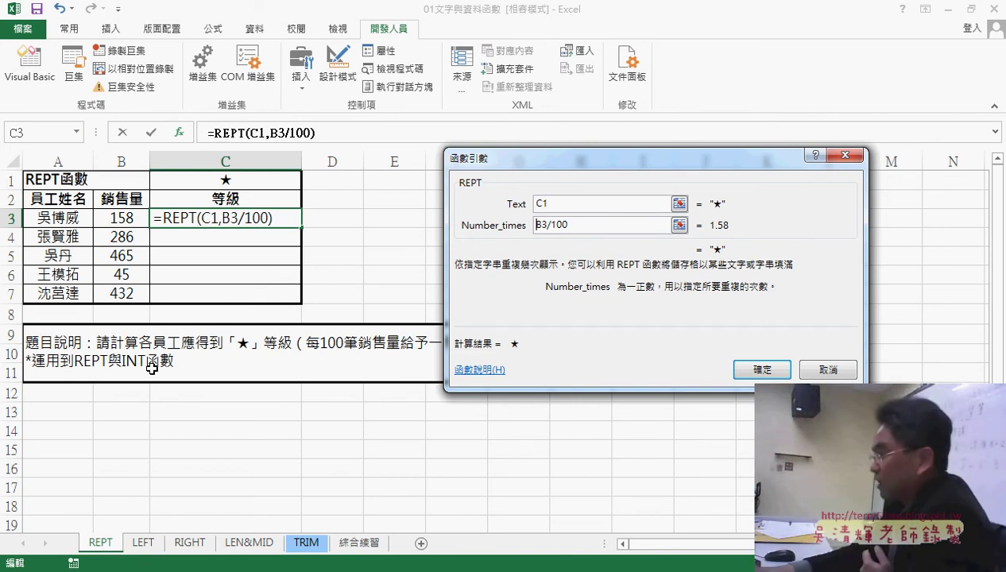
- Wrap the repeat count as INT(B3/100) and confirm =REPT(C1,INT(B3/100)) in C3
text(i)
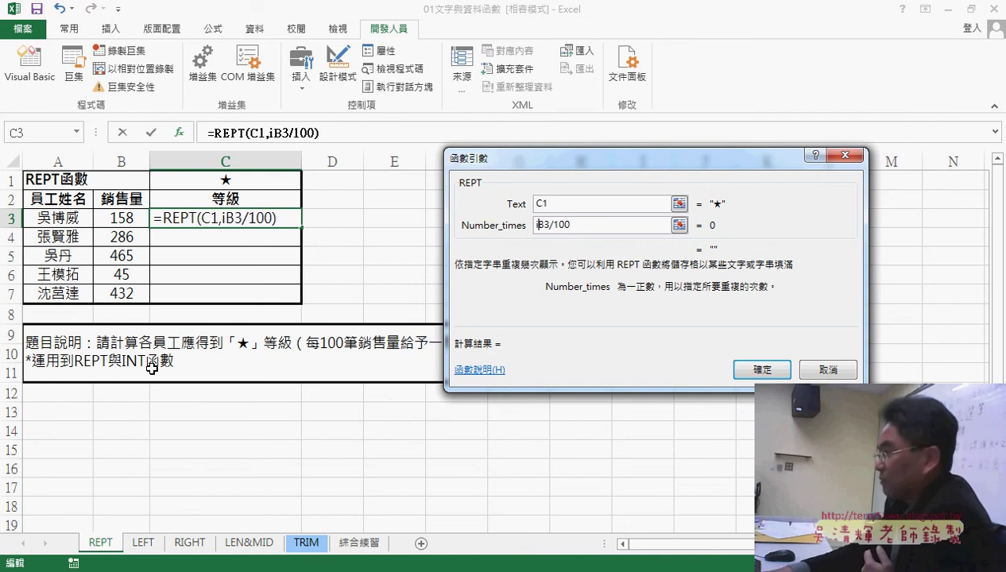
text(nt)
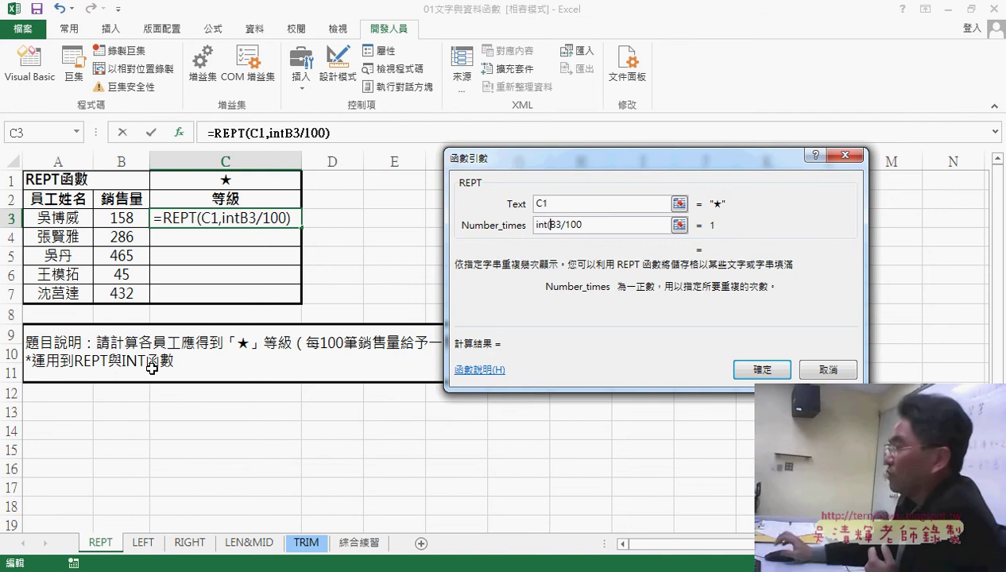
text(()
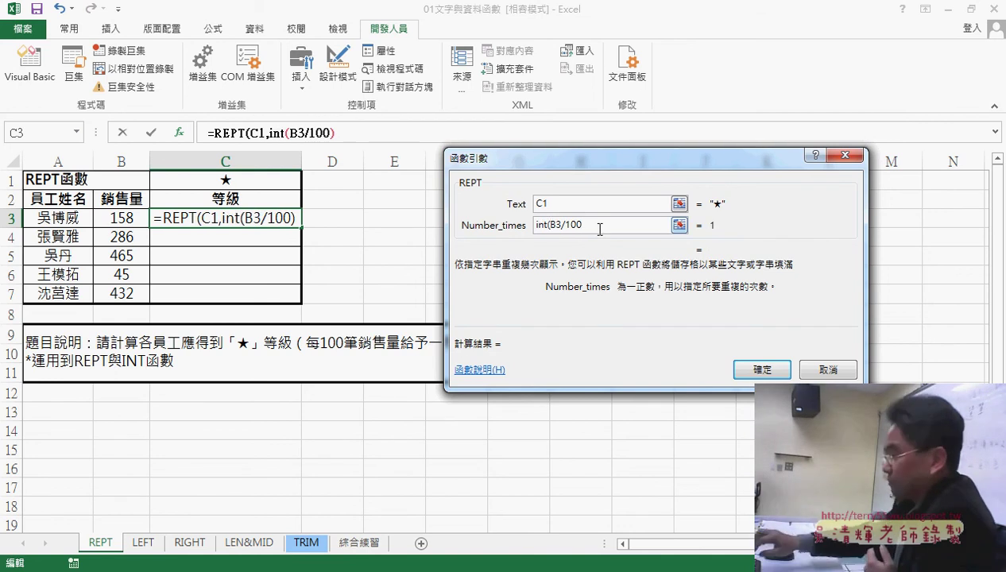
click(599, 227)
text())
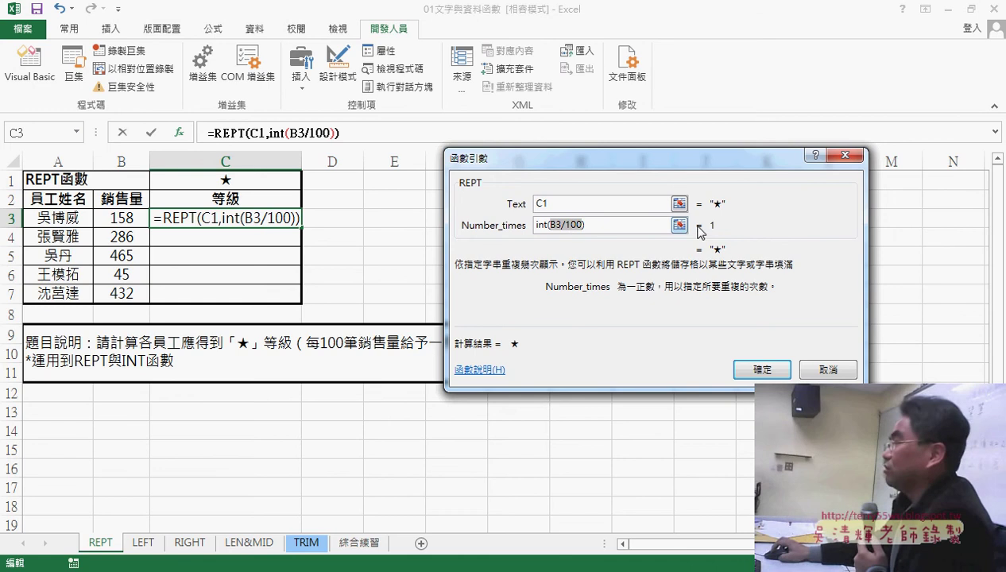
click(764, 370)
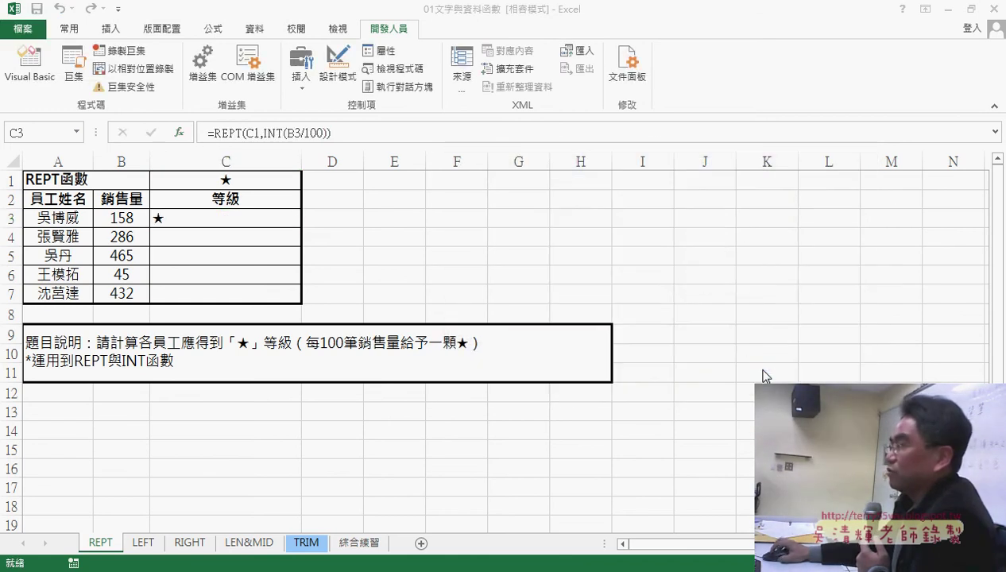
- Centre C3, change the reference to C$1, and fill the star formula down C3:C7
click(67, 32)
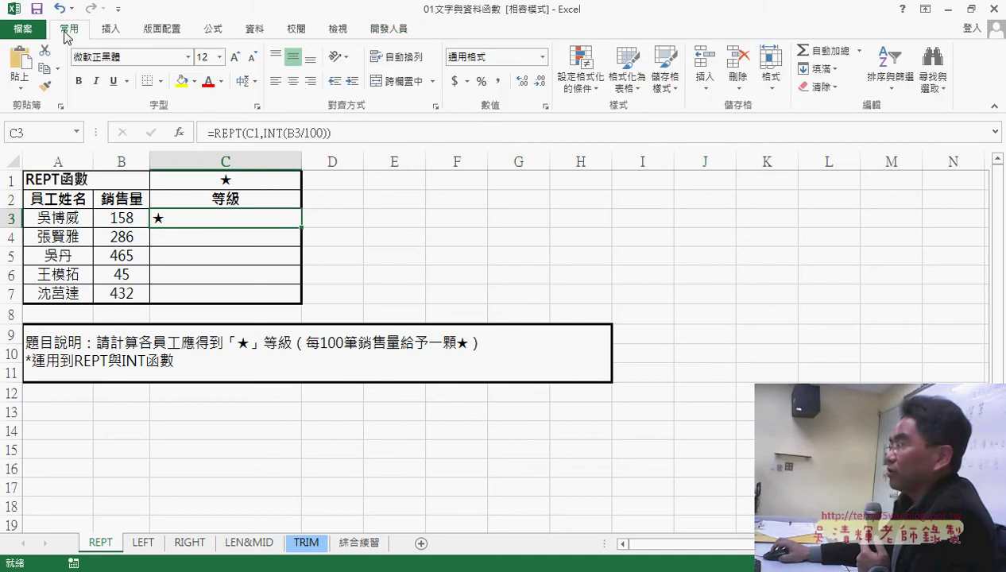
click(292, 81)
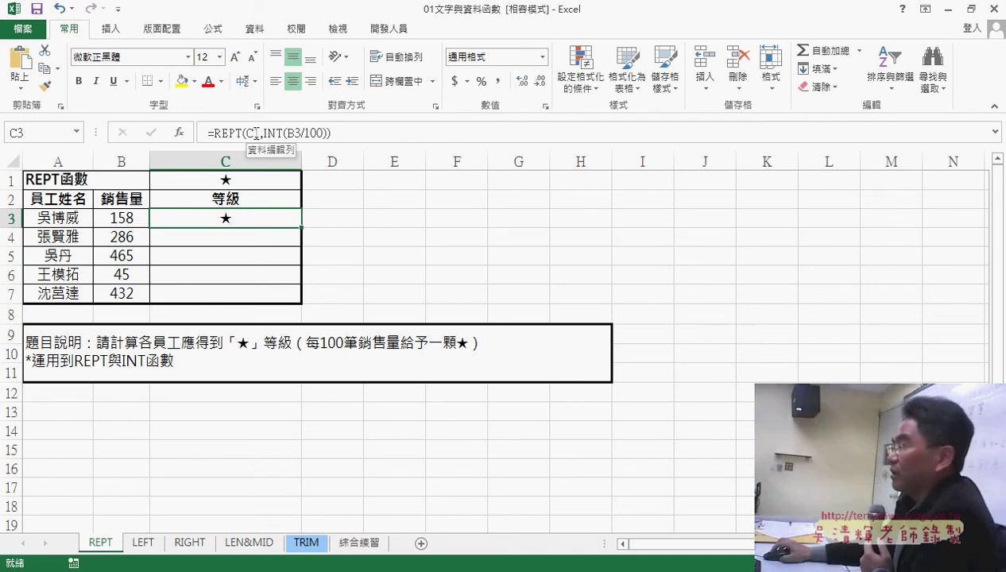
click(252, 132)
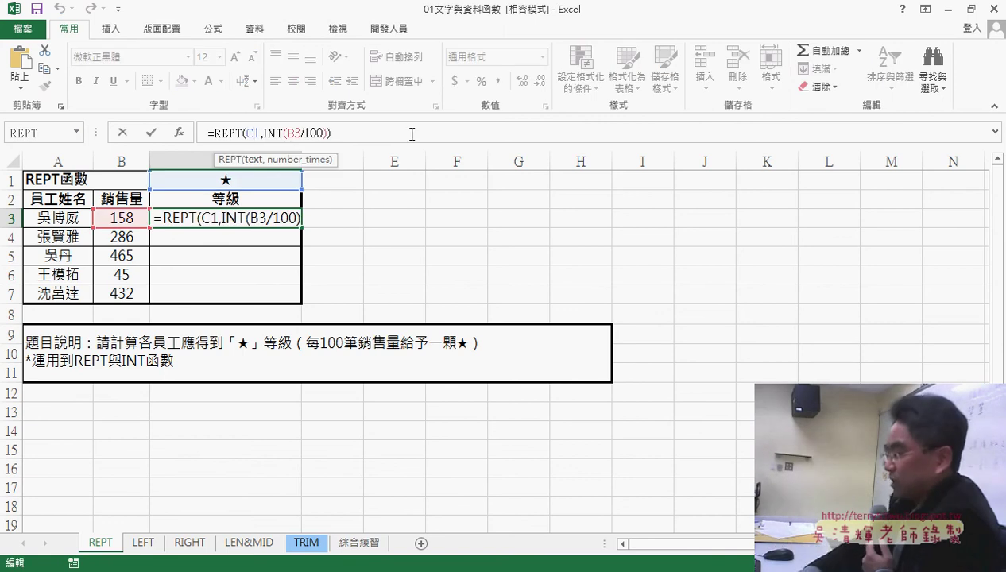
text($)
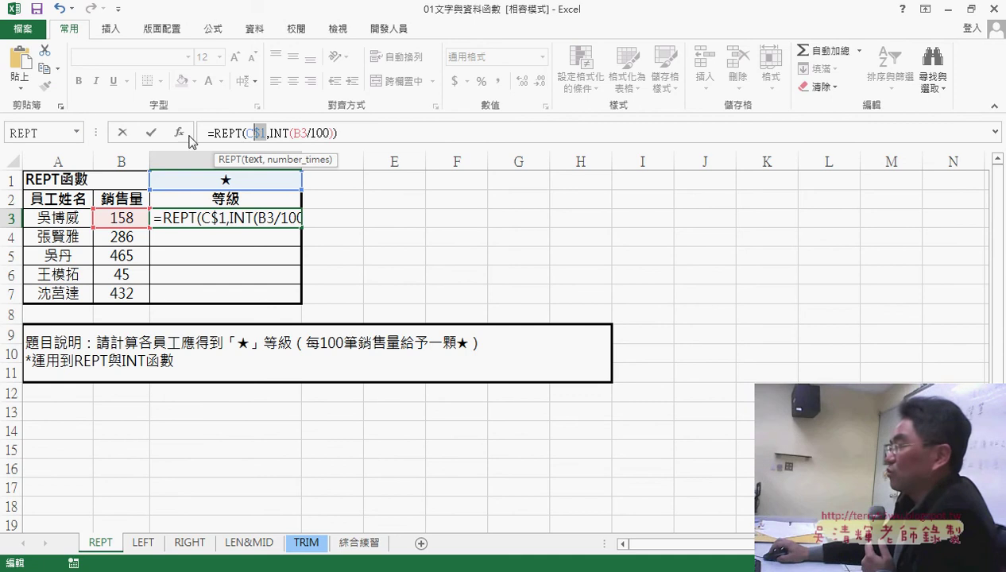
click(153, 134)
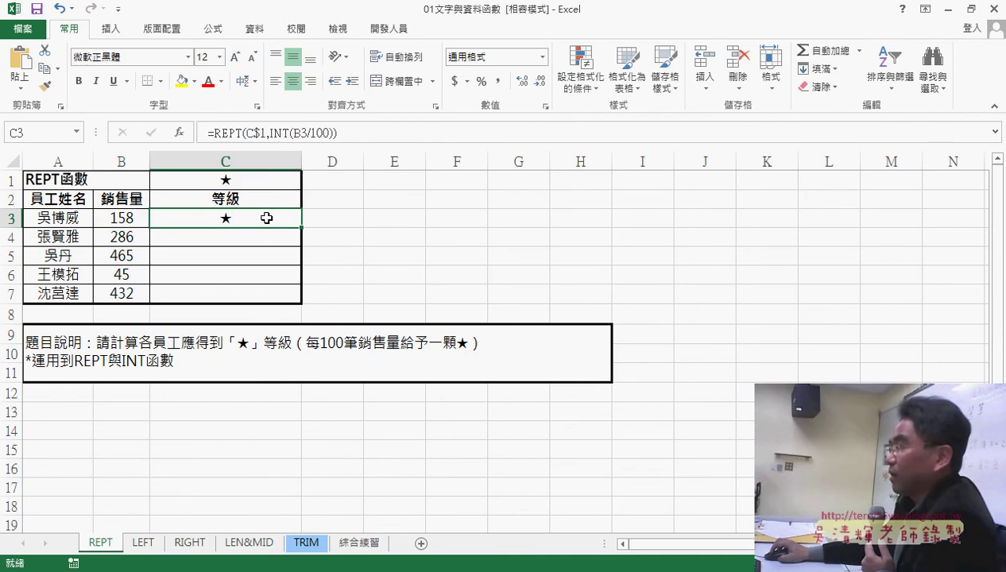
drag(302, 229, 302, 296)
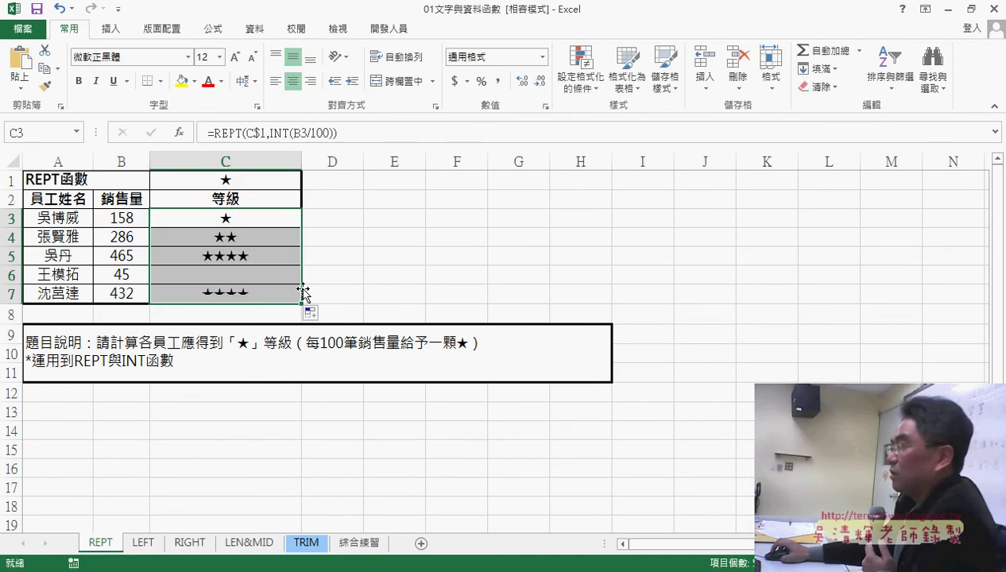
double_click(266, 213)
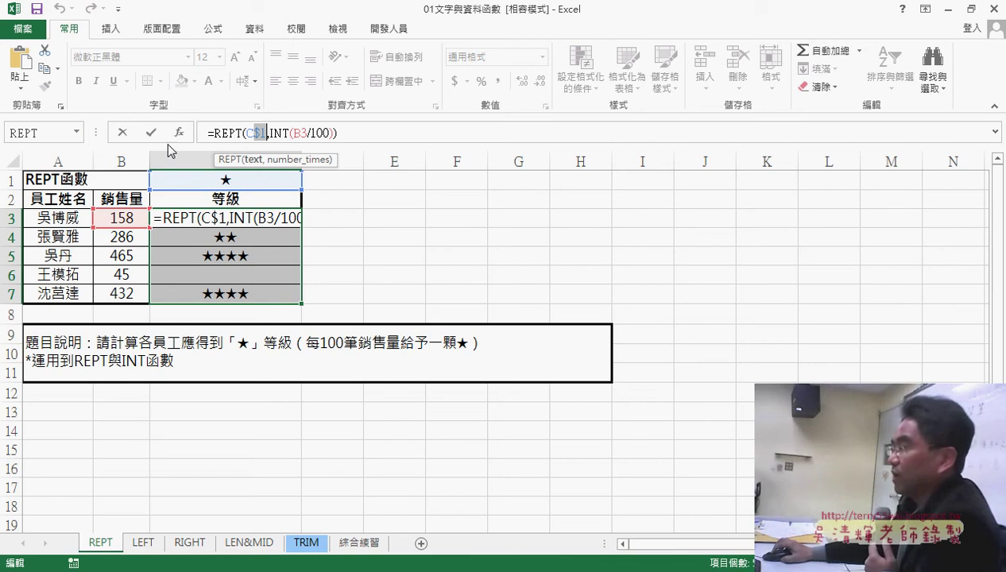
key(Return)
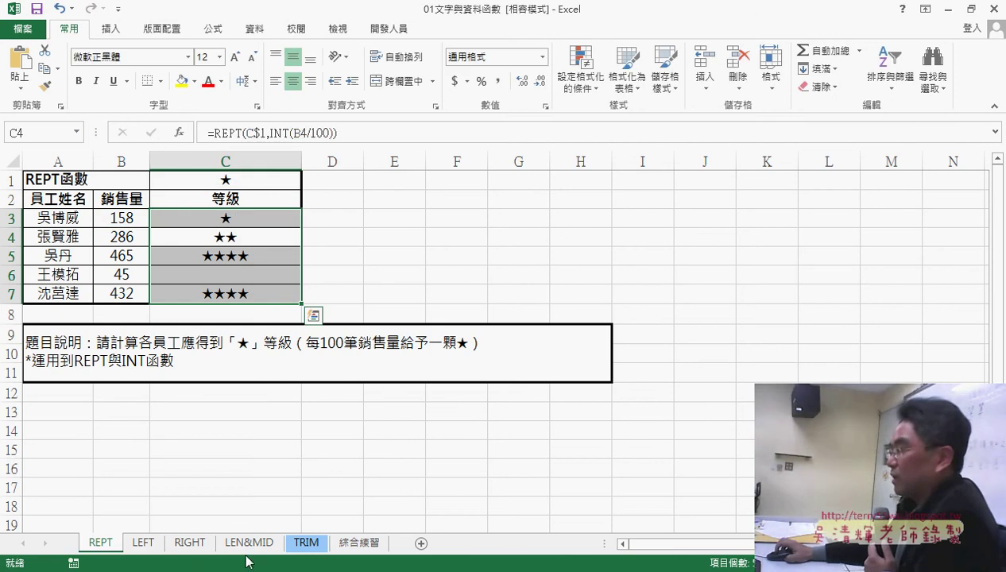
- On the LEN&MID sheet, enter =LEN(B3) in C3 and fill it down to C6 (10, 11, 11, 10)
click(263, 544)
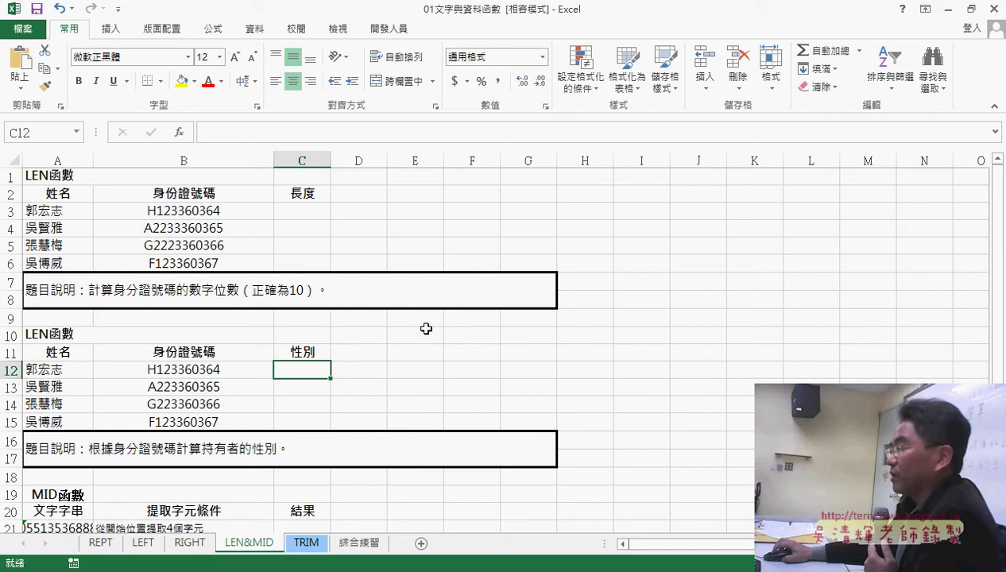
click(173, 209)
click(302, 210)
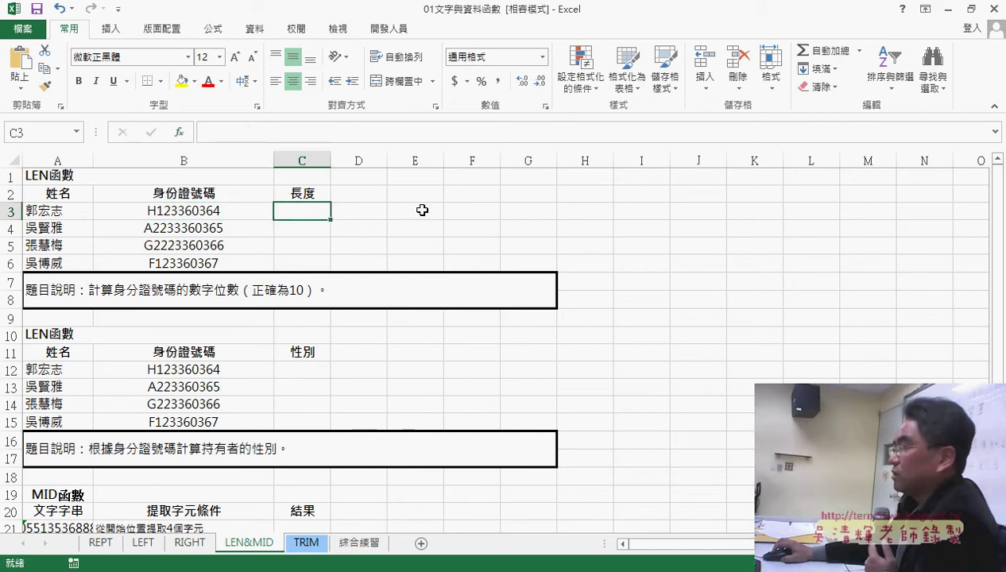
click(180, 132)
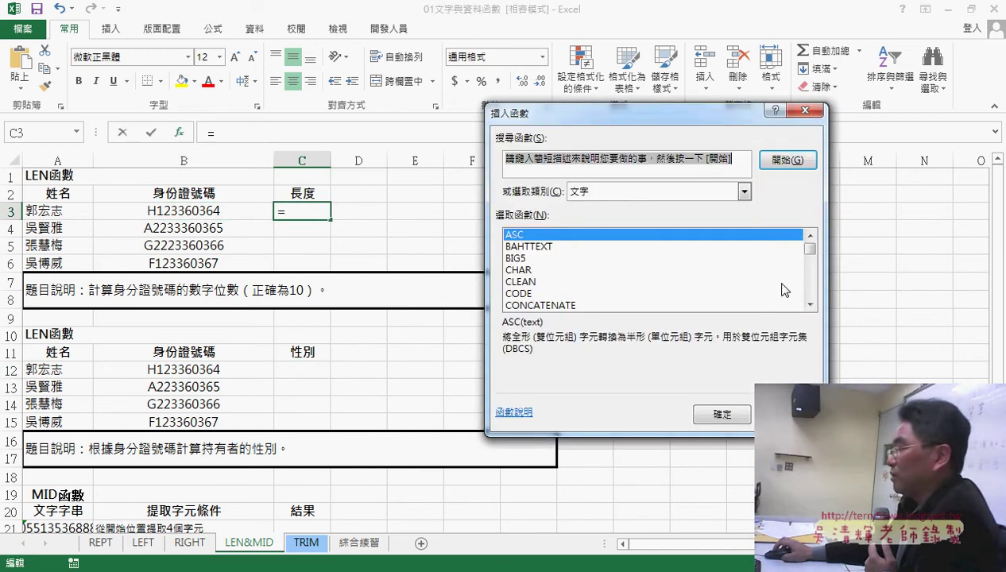
drag(810, 249, 812, 262)
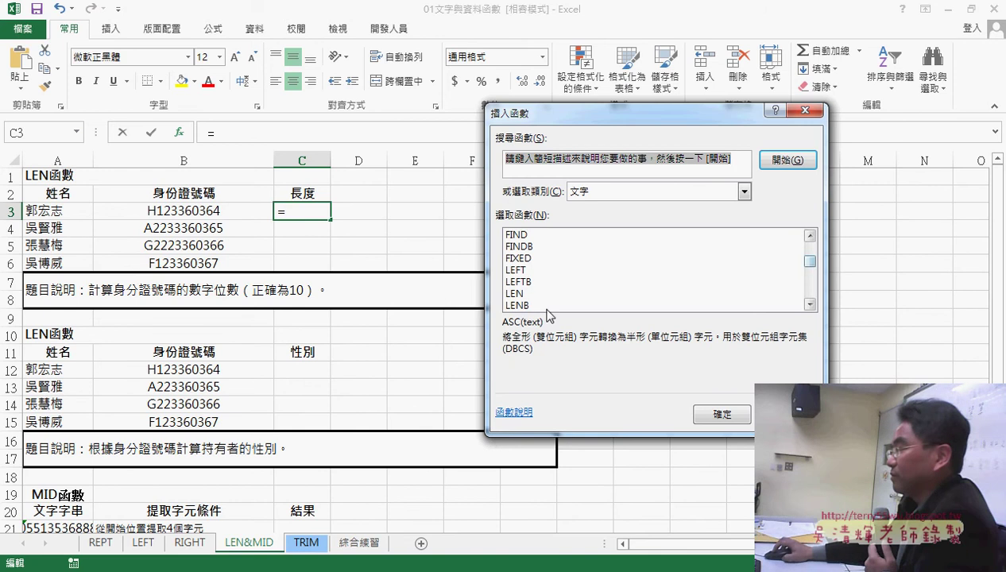
double_click(525, 293)
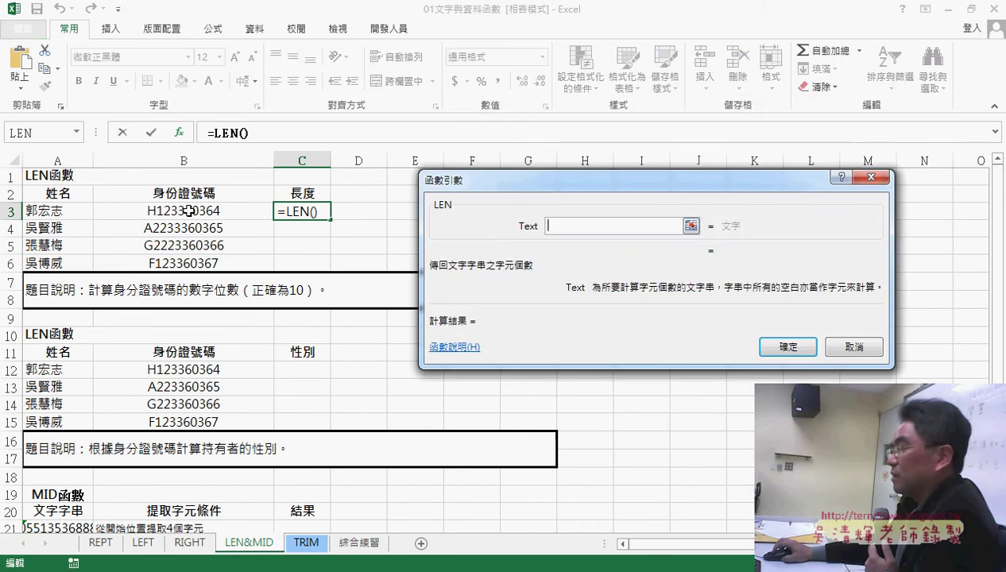
click(188, 210)
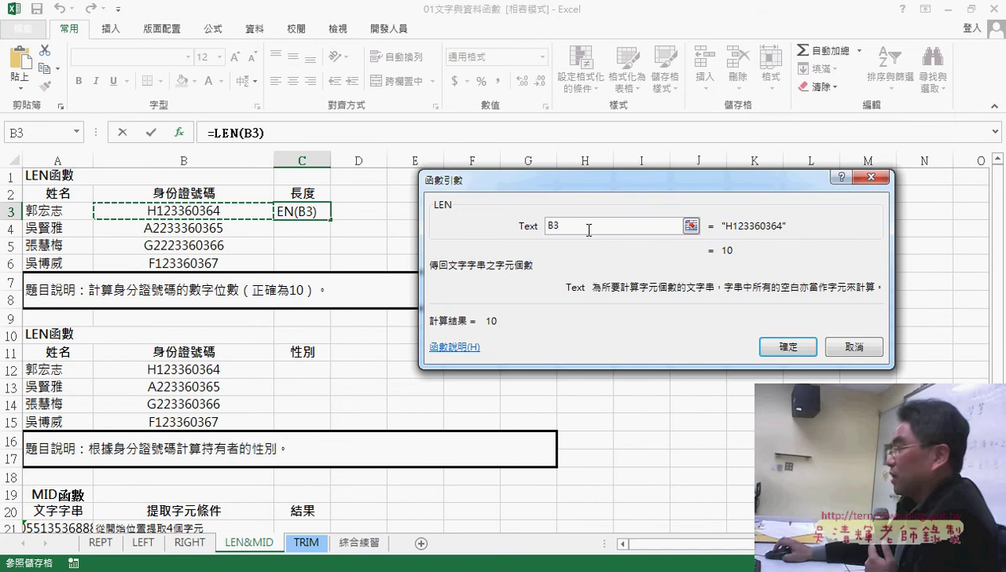
click(780, 350)
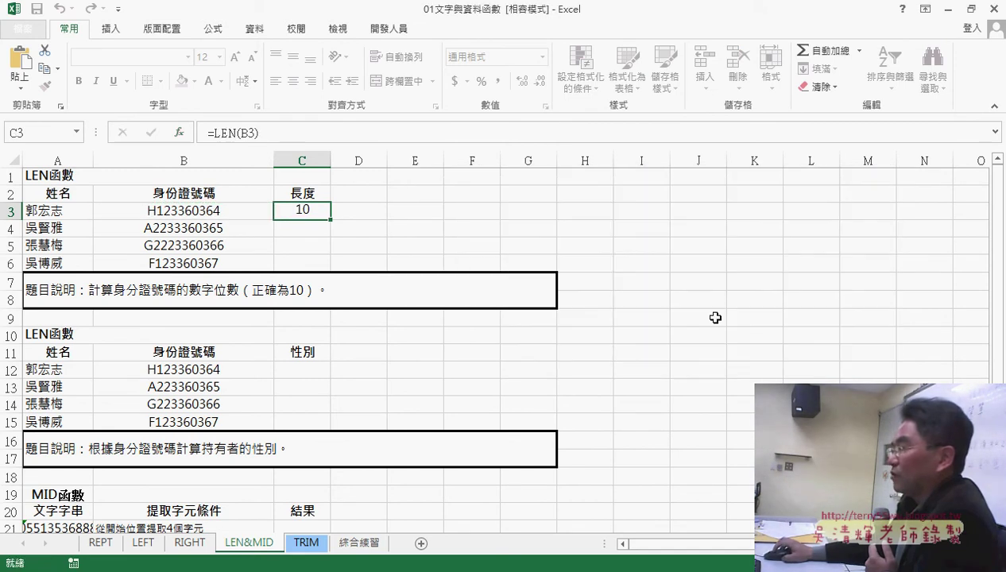
drag(330, 219, 325, 268)
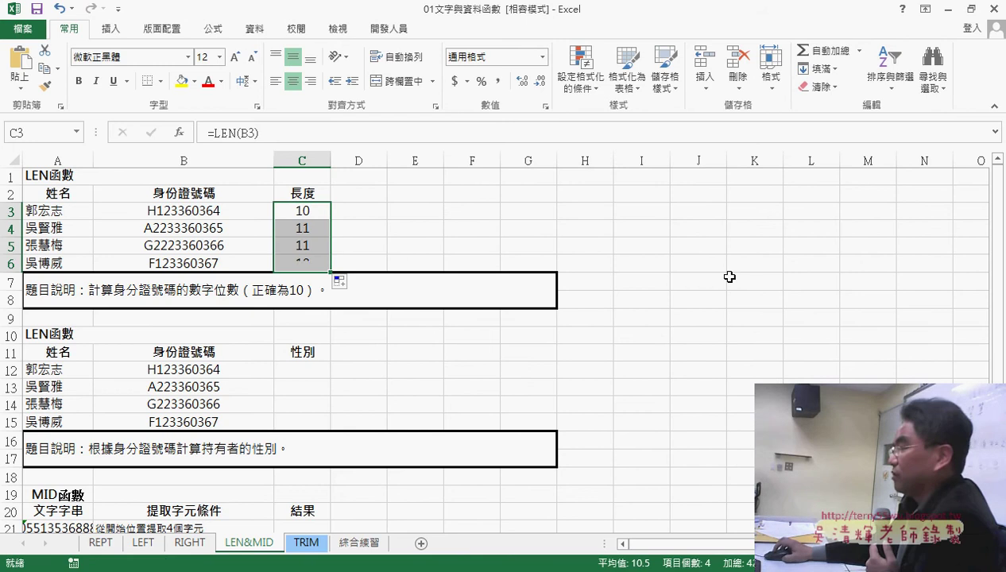
drag(300, 228, 301, 244)
click(373, 203)
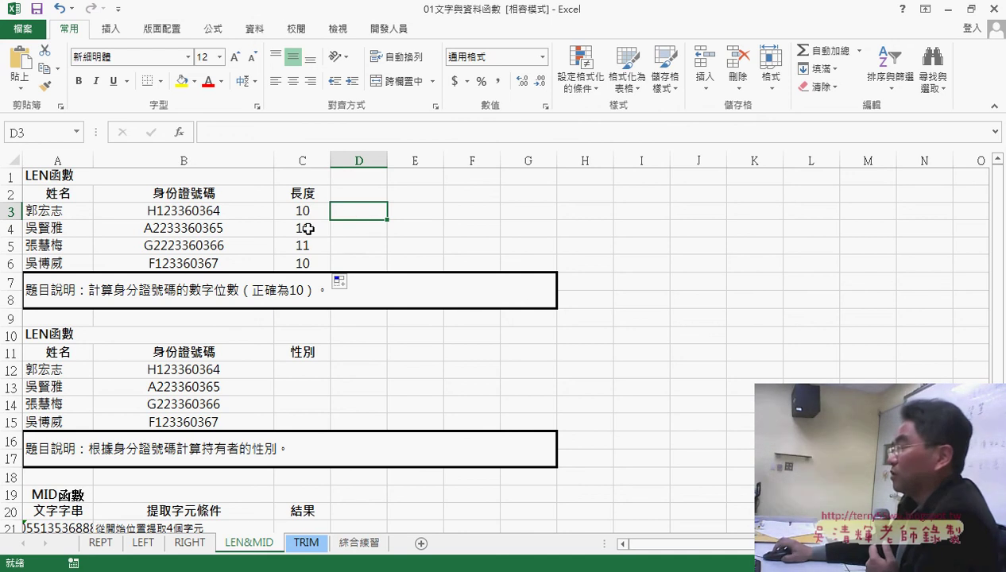
- In D3, pick the IF function from the 邏輯 (Logical) category
click(182, 131)
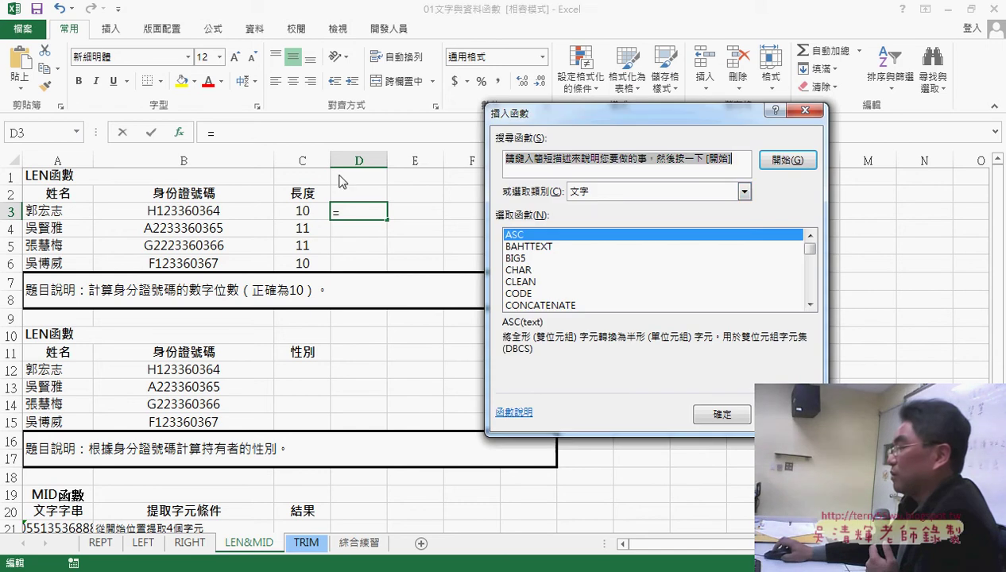
click(601, 197)
click(639, 316)
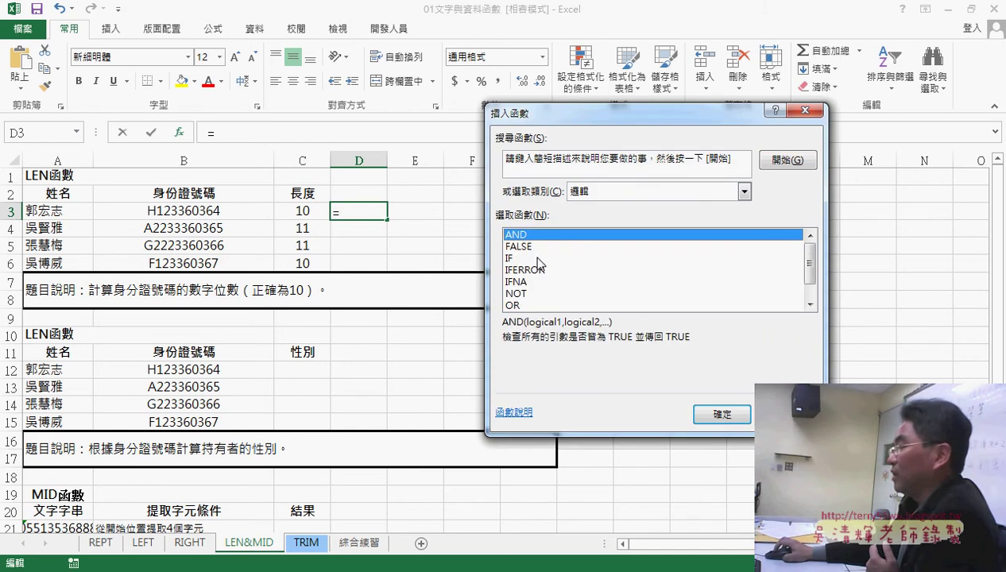
double_click(516, 258)
drag(617, 153, 663, 149)
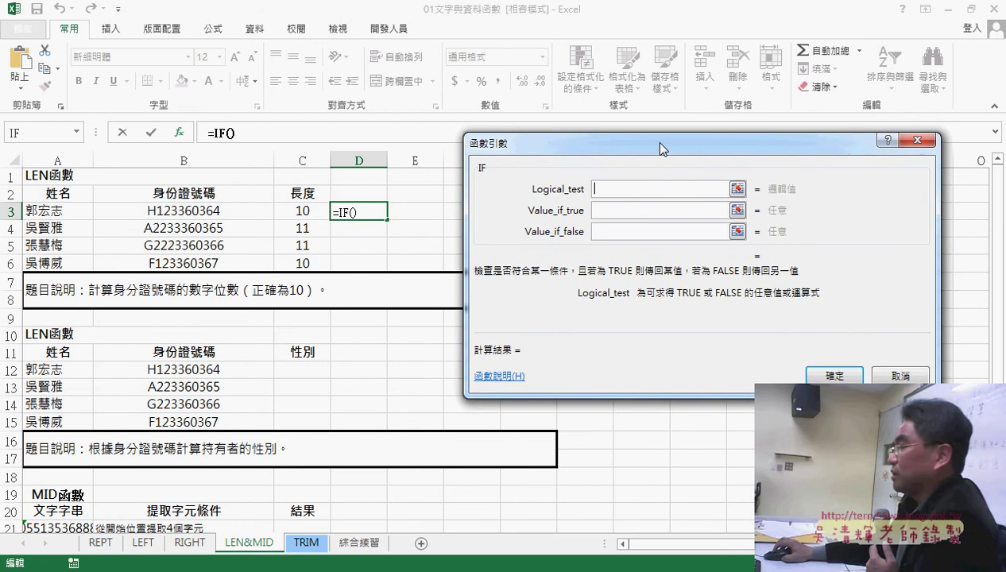
- Set IF to C3=10, "Y", "N" and fill the formula down D3:D6
click(303, 210)
text(=)
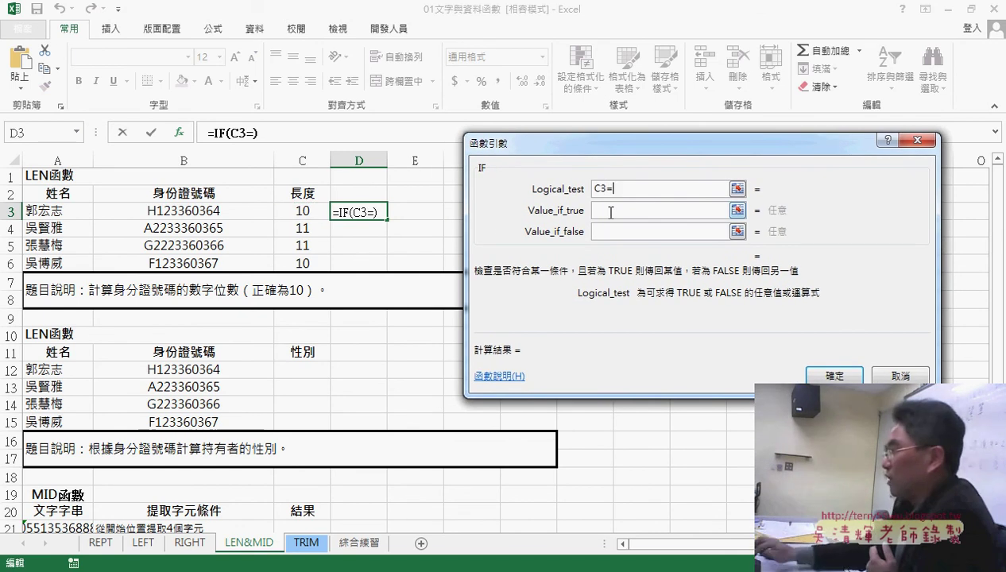
text(10)
click(636, 210)
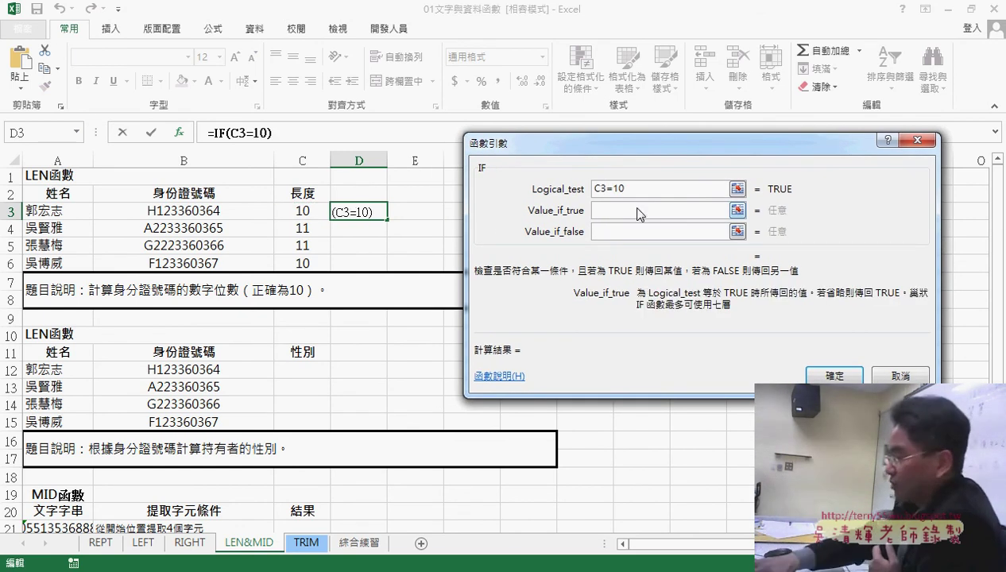
text(Y)
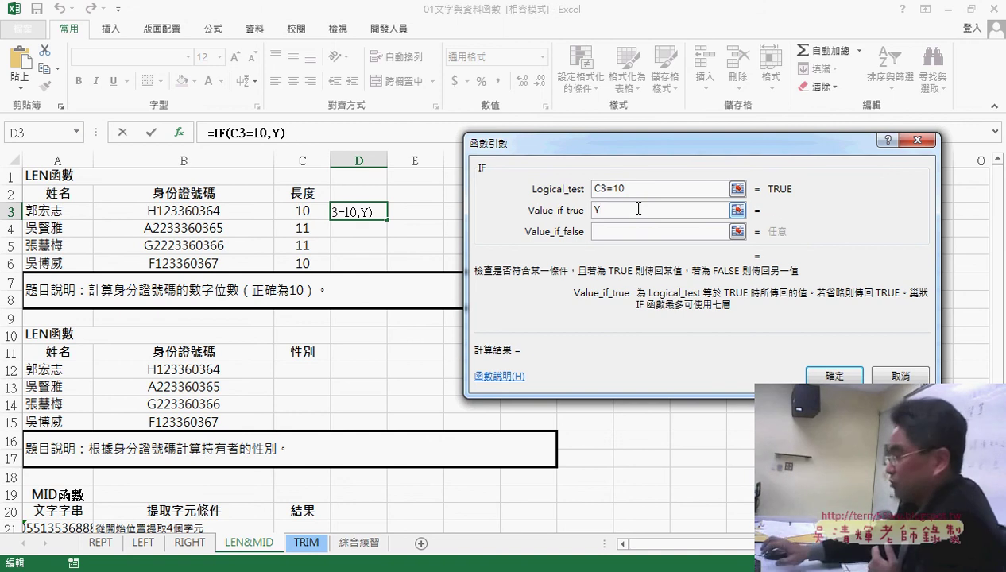
click(630, 228)
text(N)
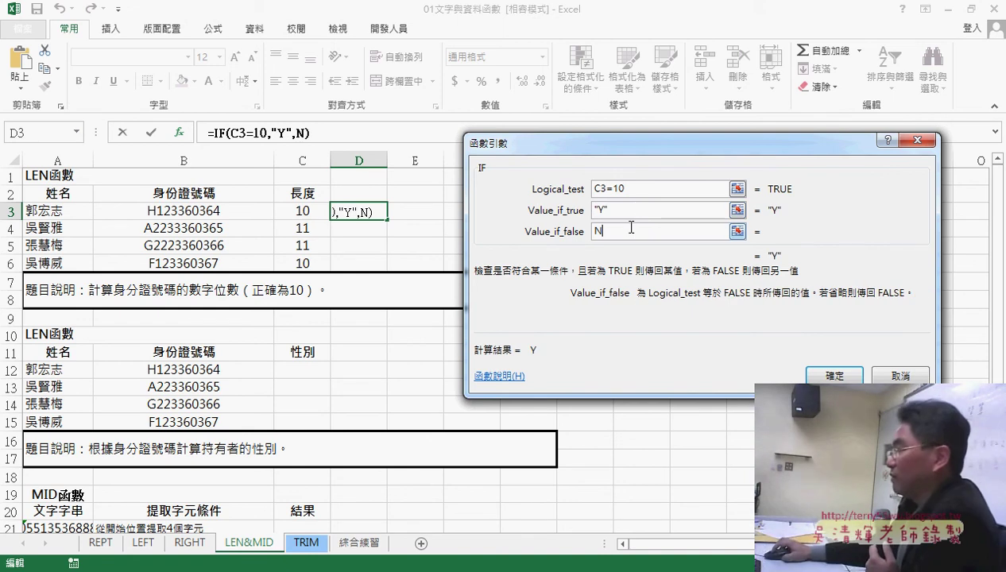
click(641, 211)
click(830, 369)
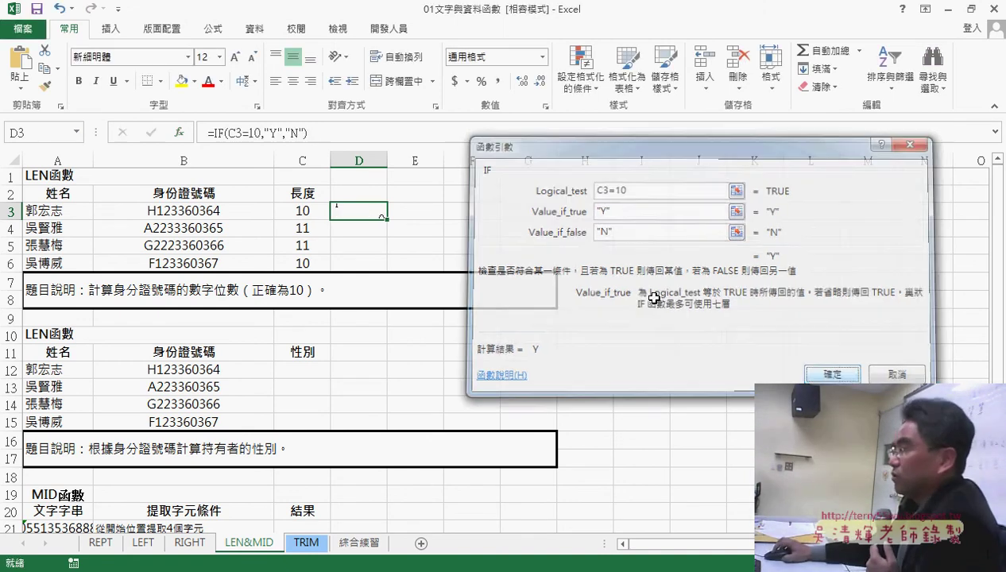
drag(387, 220, 383, 275)
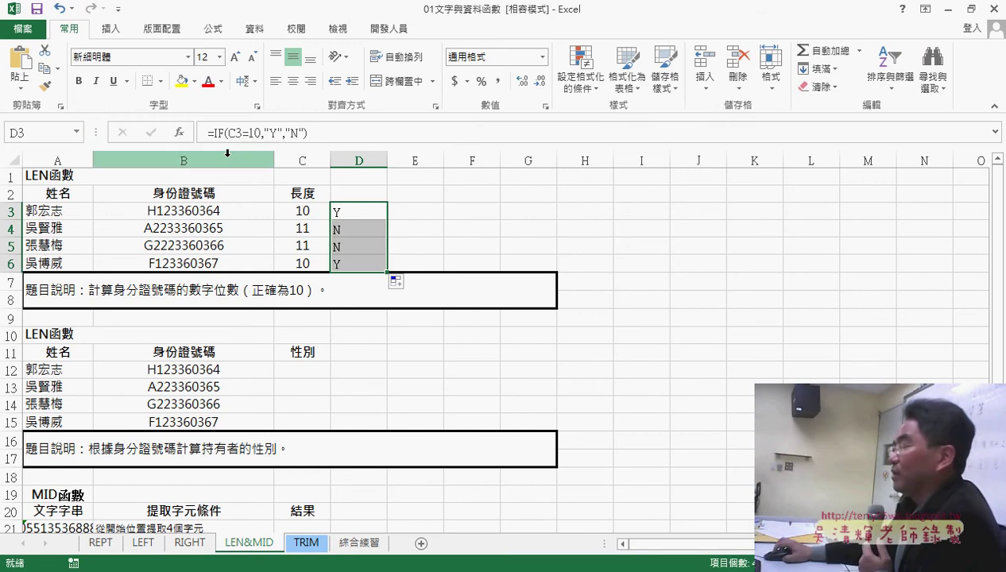
click(318, 216)
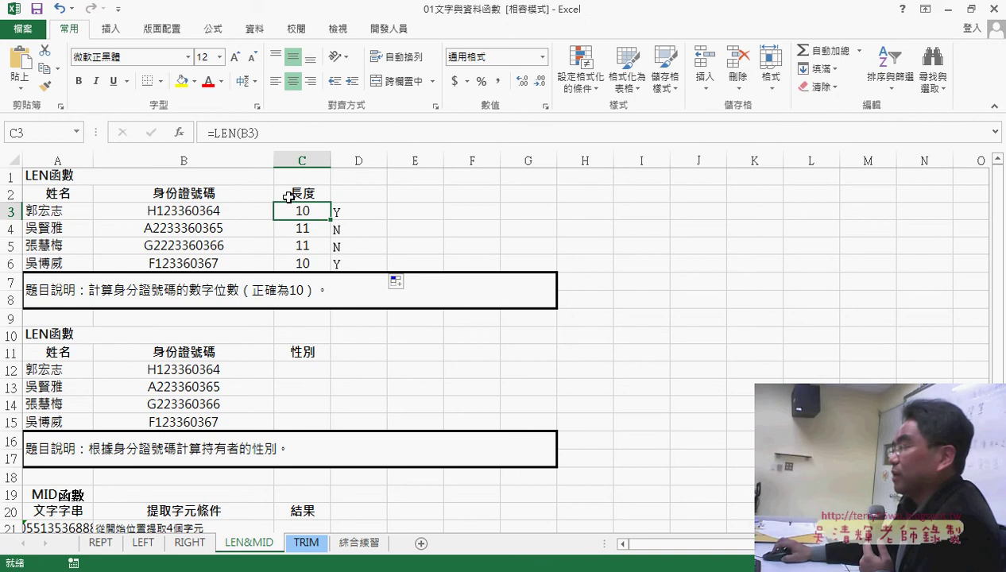
- Revise D3 to =IF(LEN(B3)=10,"Y","N") and fill it down to D6
click(342, 214)
click(236, 133)
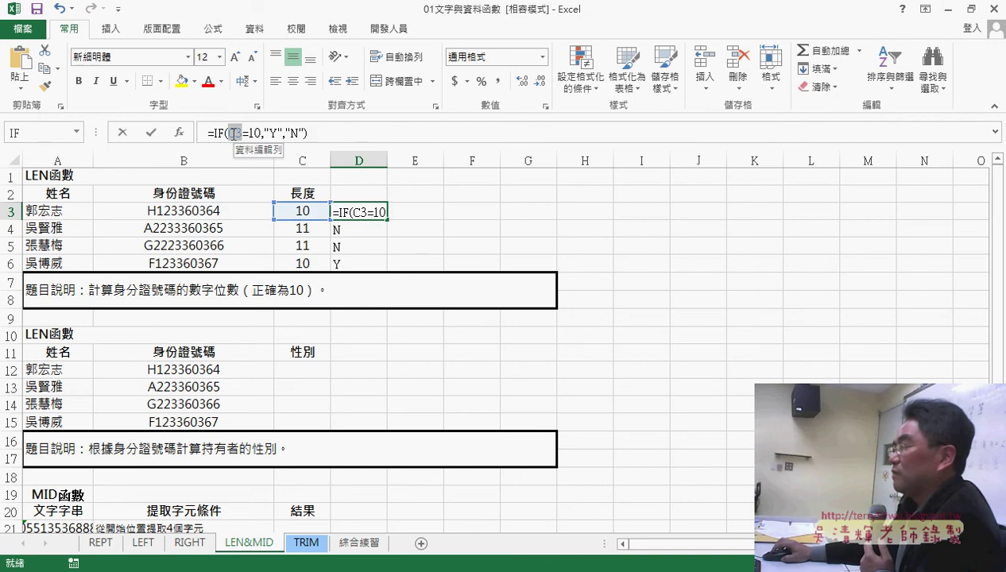
click(236, 132)
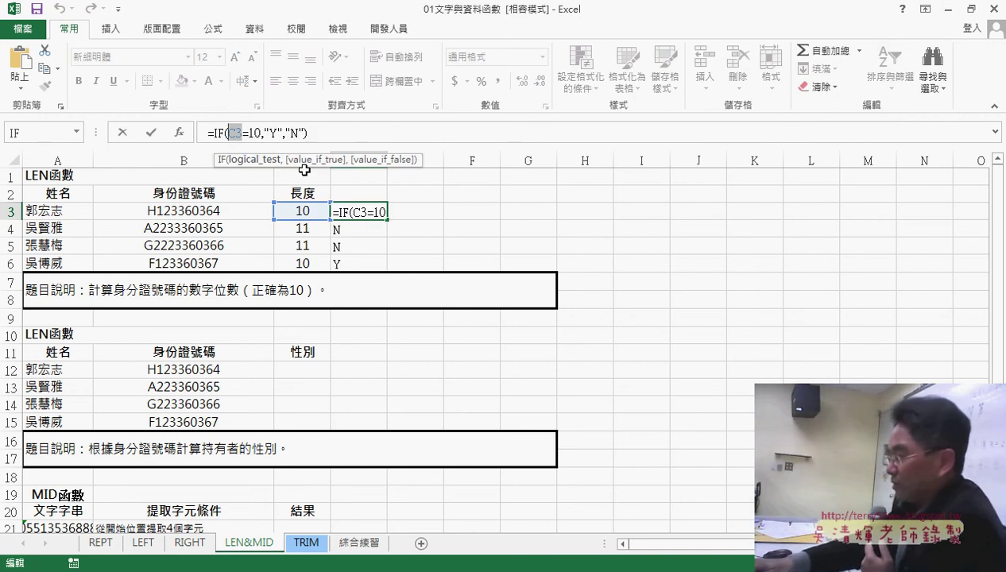
text(le)
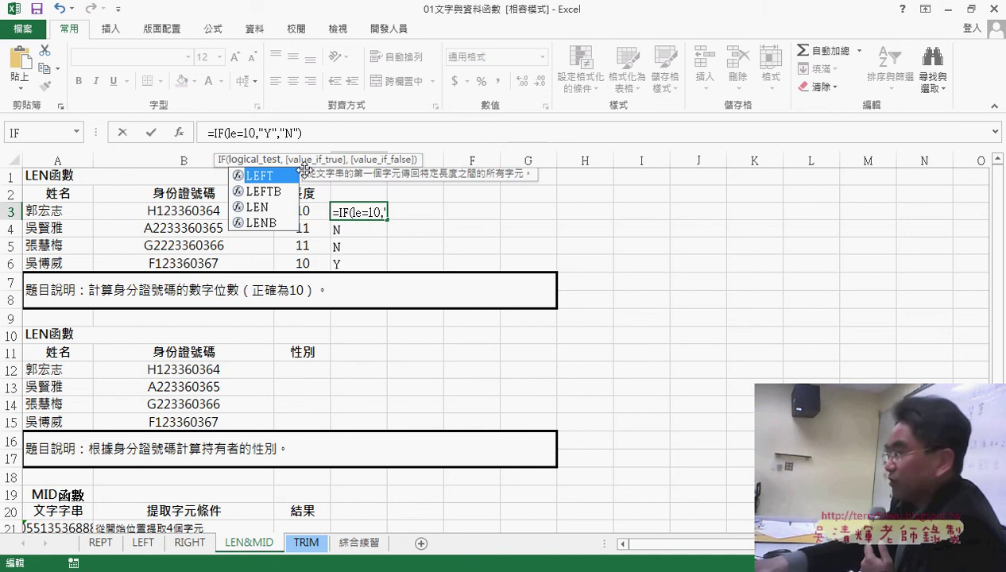
text(n()
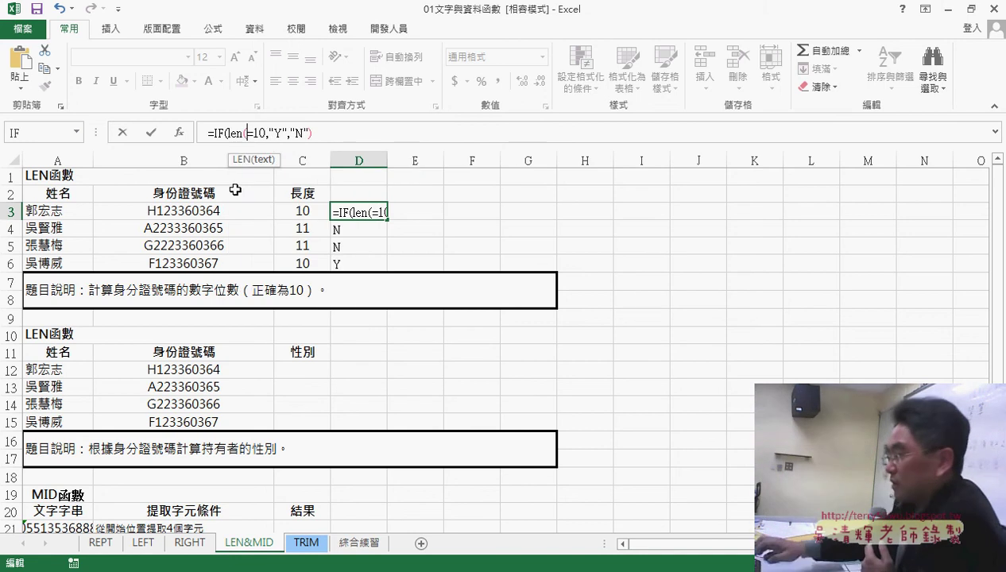
click(228, 213)
text(()
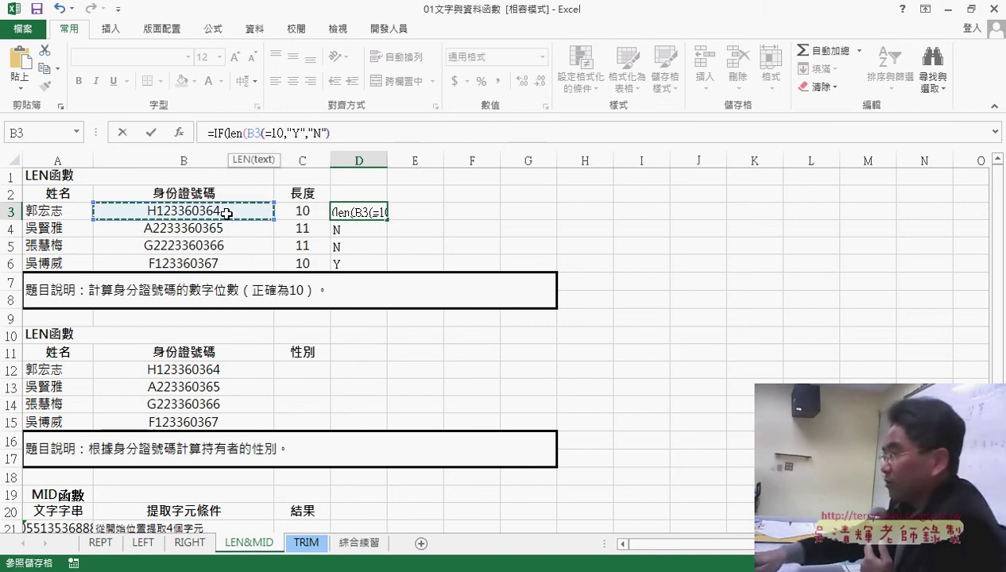
key(BackSpace)
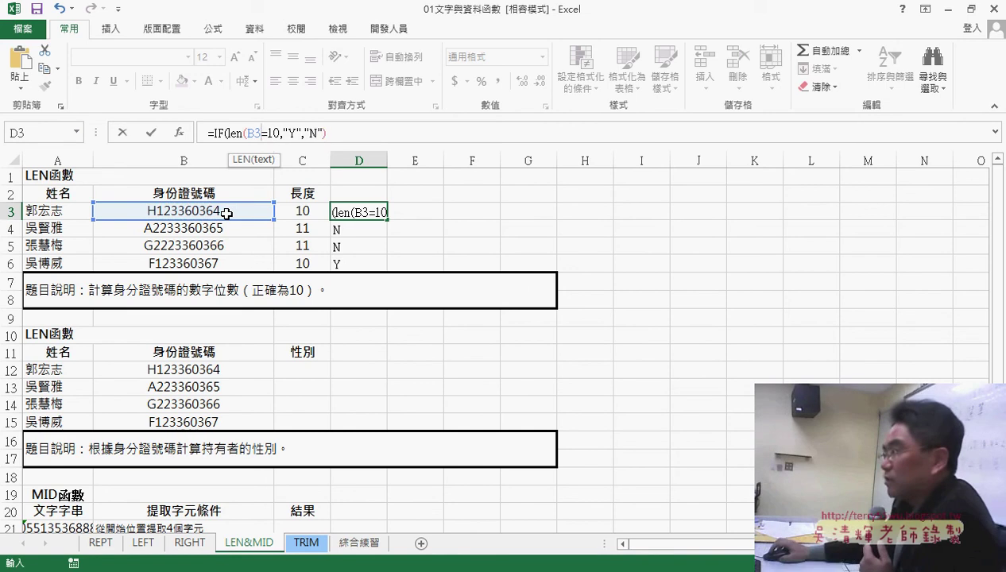
text())
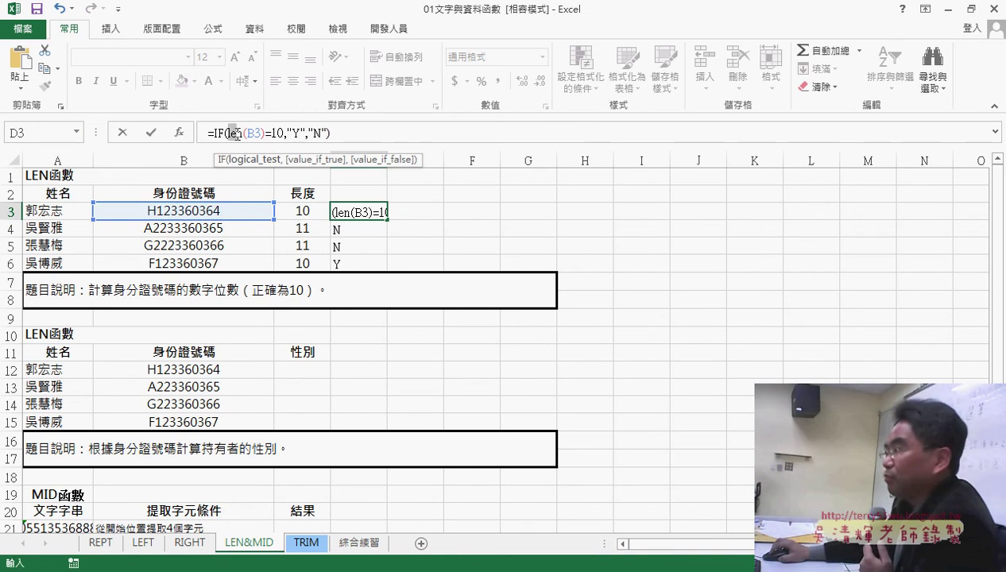
drag(236, 133, 267, 133)
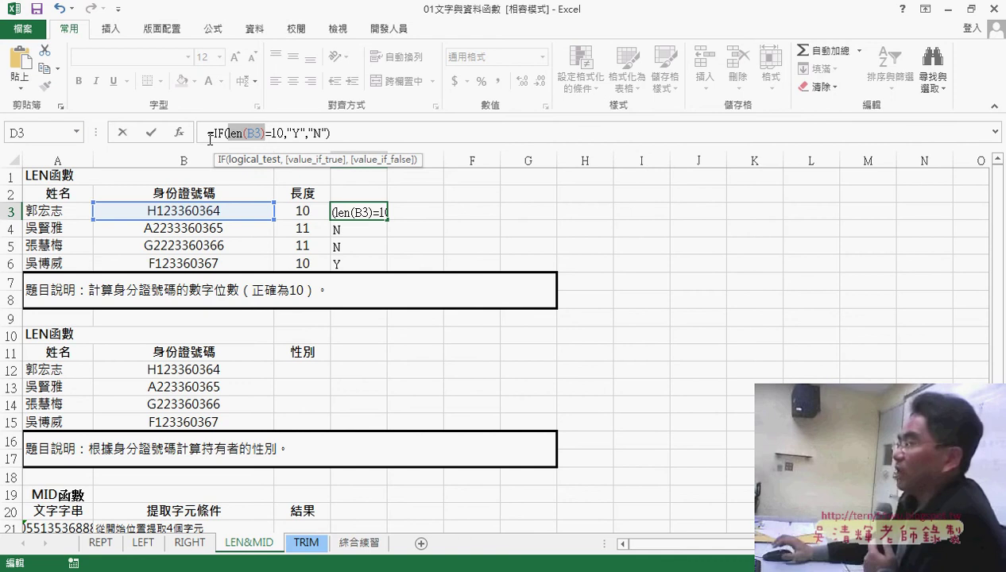
click(151, 132)
drag(390, 222, 389, 269)
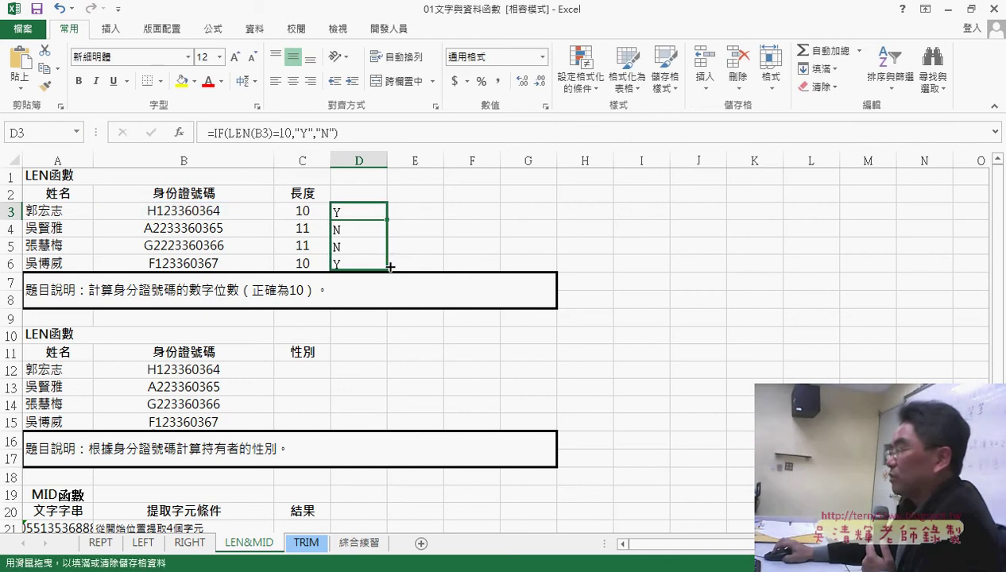
- Clear C3:C6 to test the Y/N flags, then undo to restore the lengths
drag(298, 208, 297, 262)
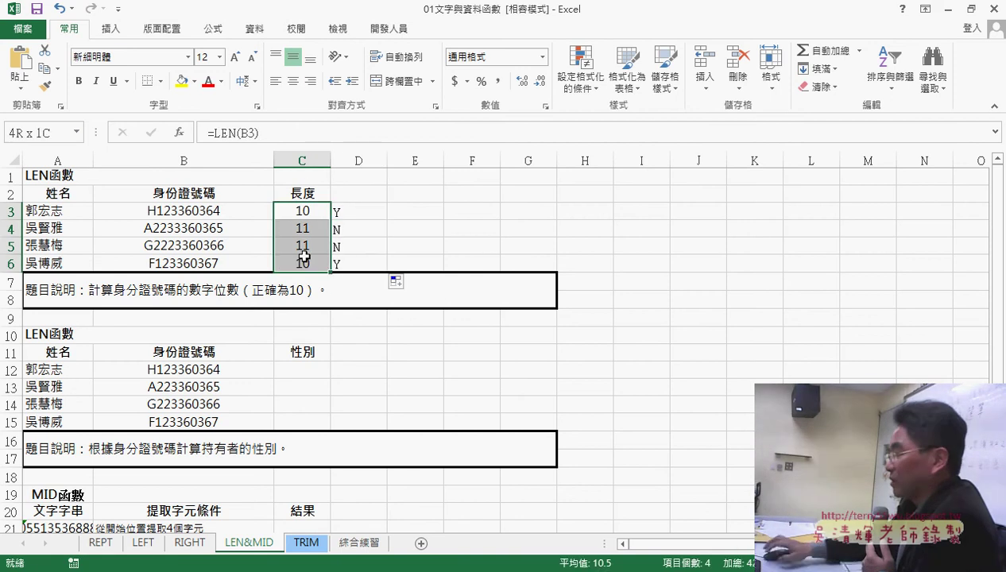
key(Delete)
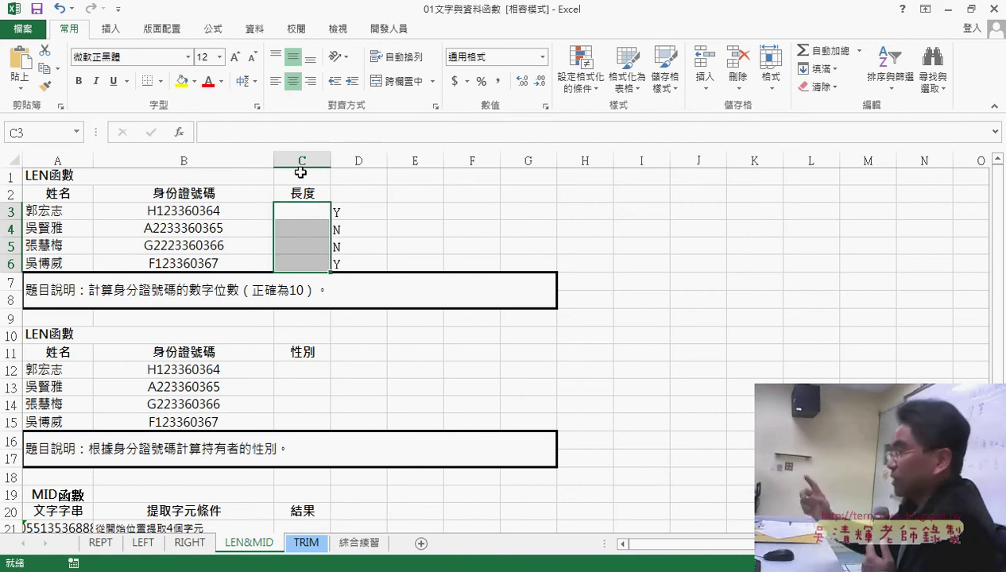
key(ctrl+z)
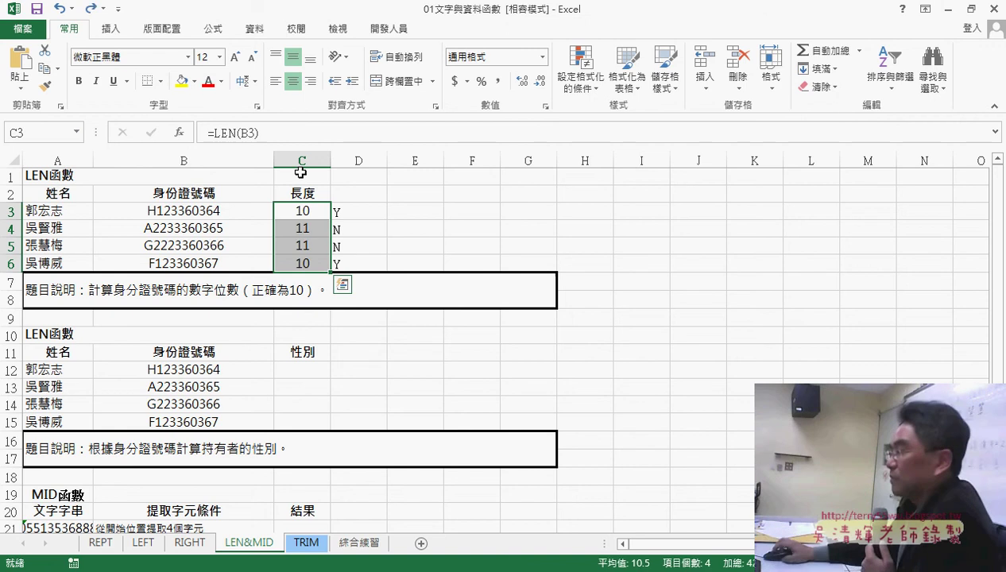
click(318, 368)
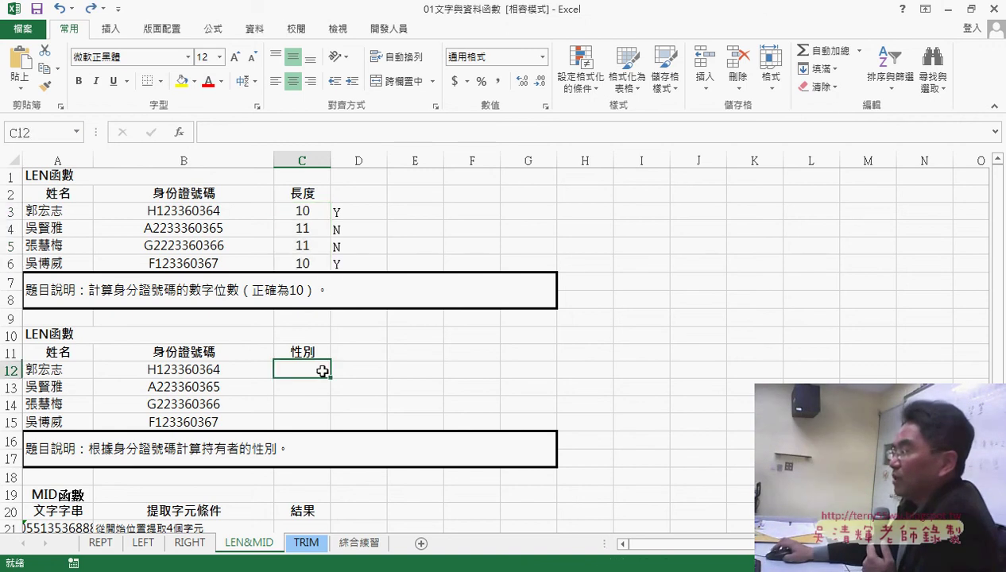
scroll(413, 370, down, 2)
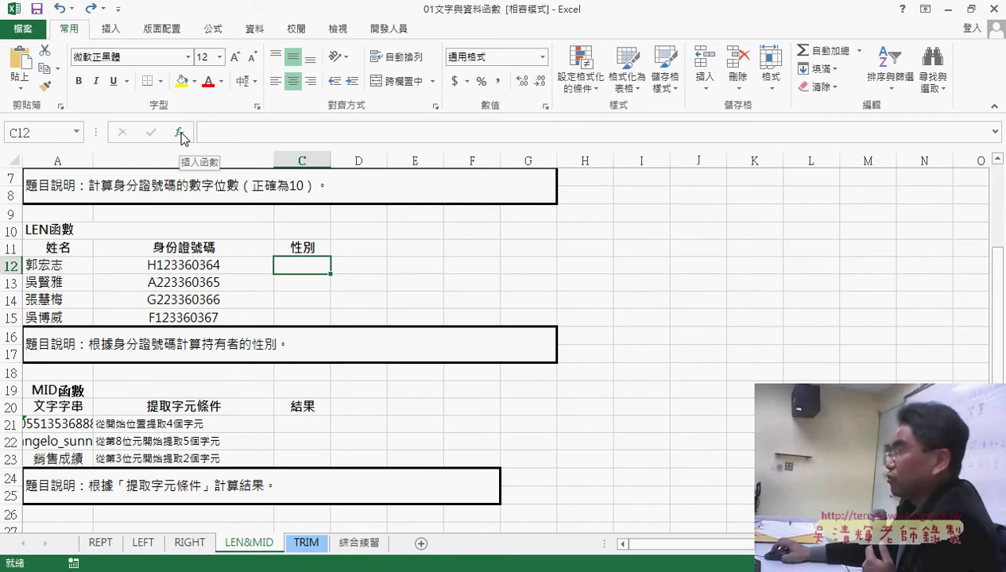
- Filter to 文字 (Text) functions, compare LEN, LENB and MIDB, and choose MID for C12
click(181, 133)
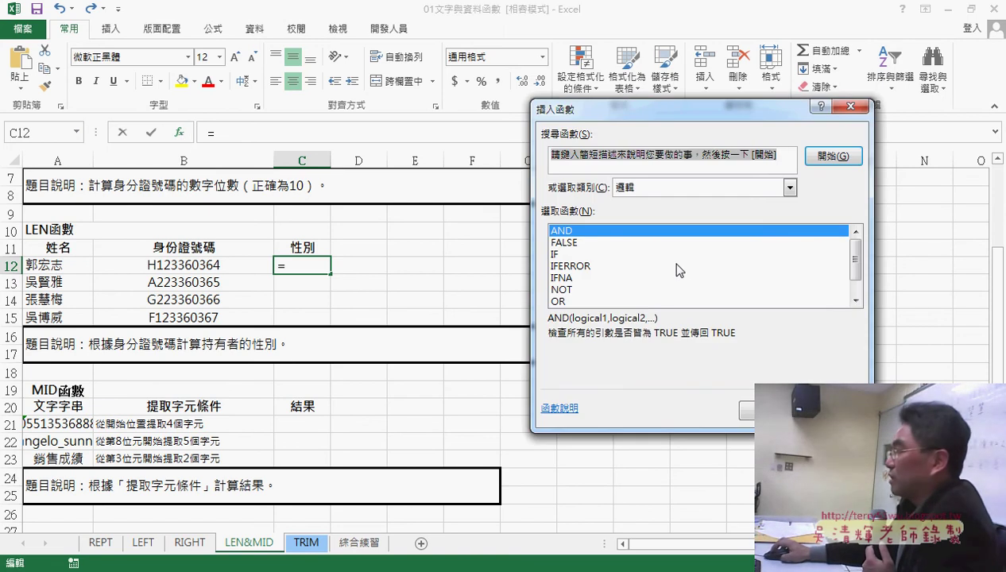
click(693, 188)
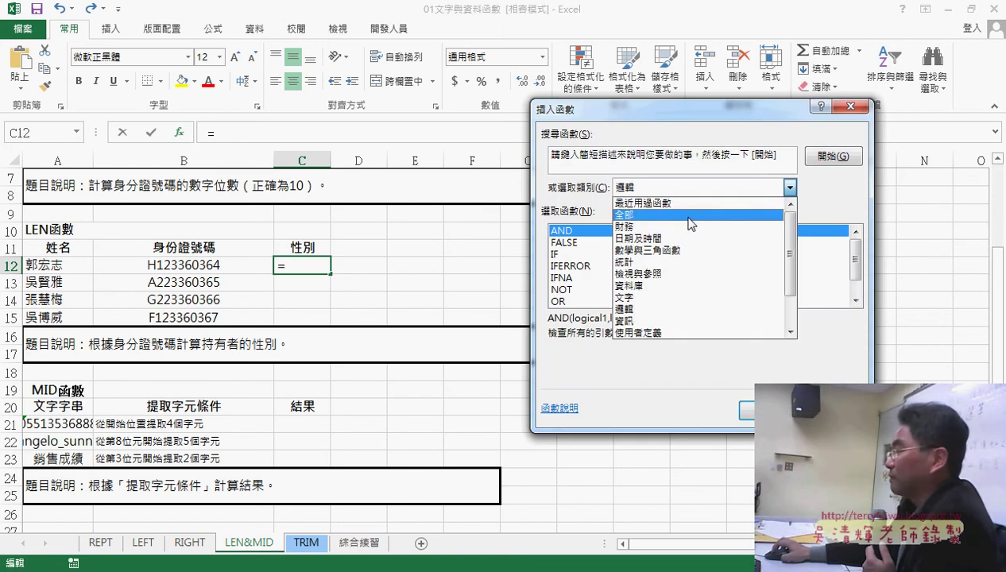
click(667, 297)
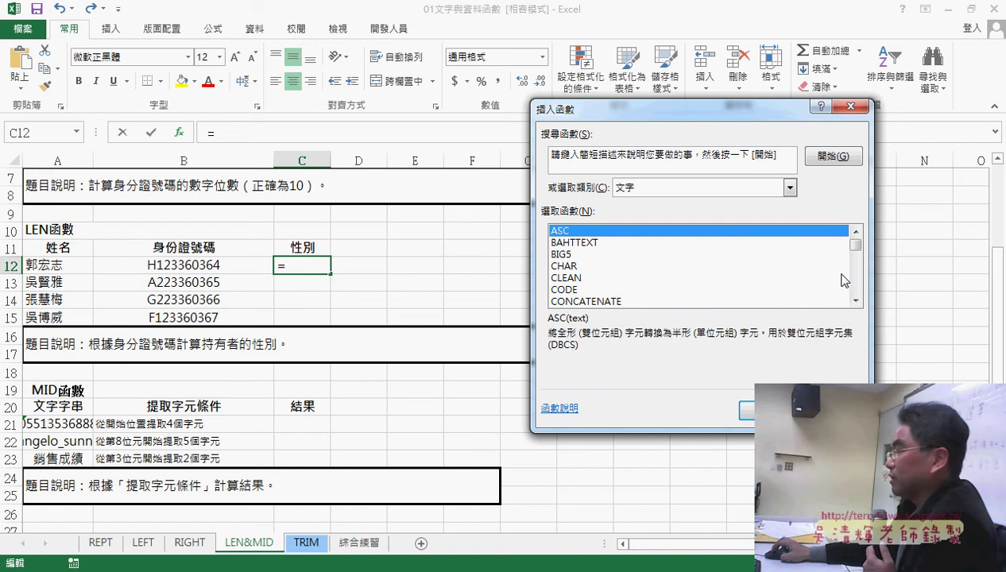
drag(856, 244, 856, 267)
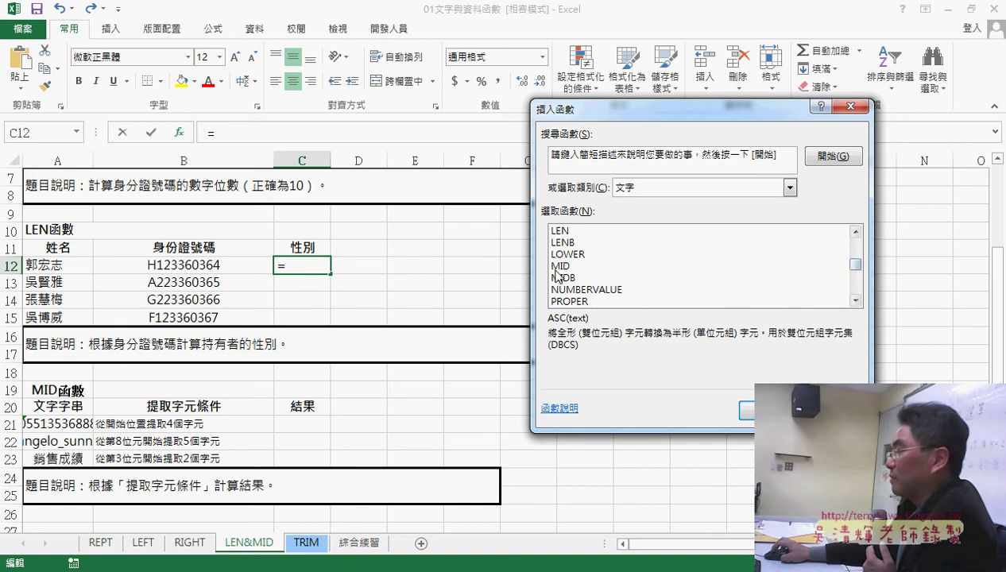
click(560, 266)
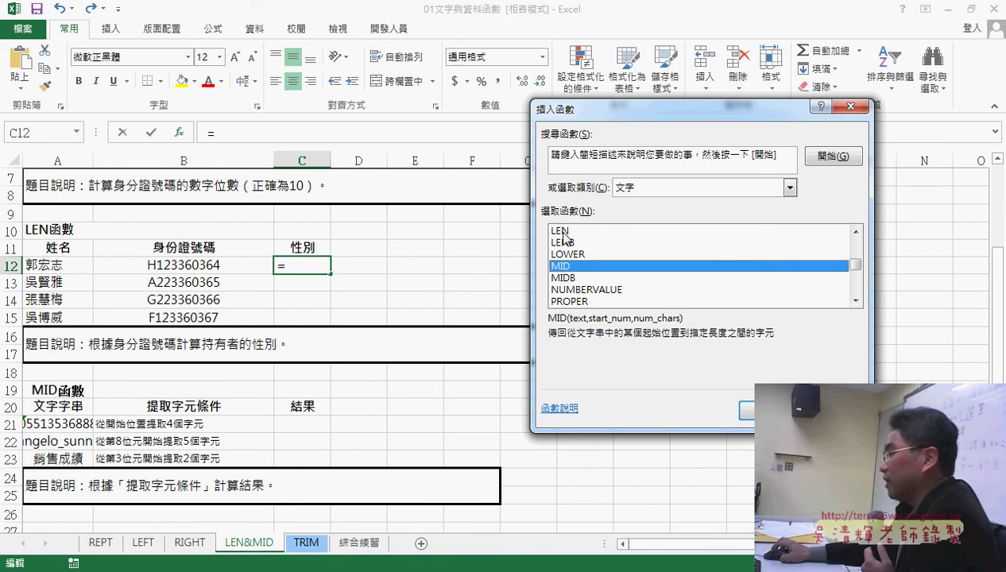
click(564, 232)
click(570, 245)
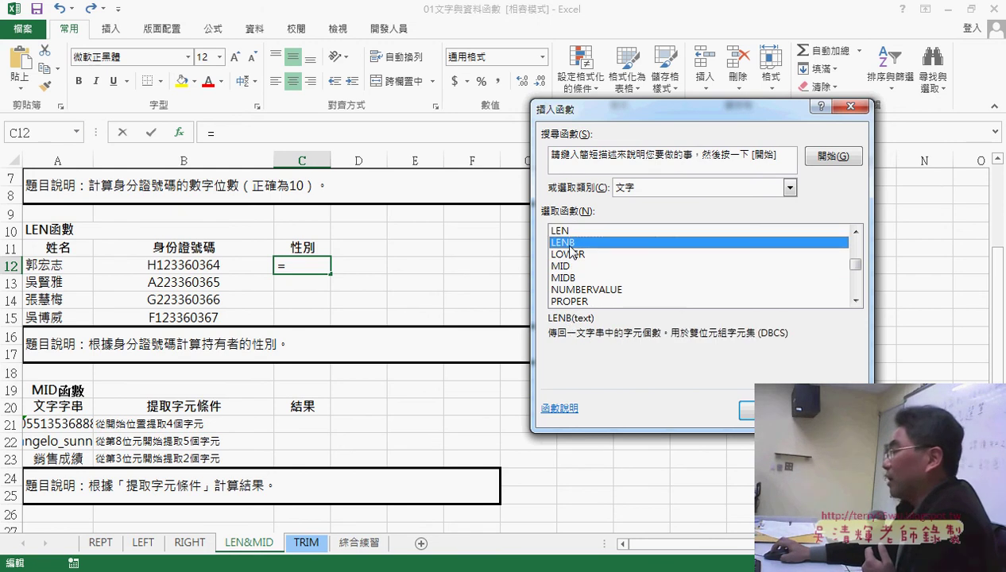
click(572, 275)
click(572, 266)
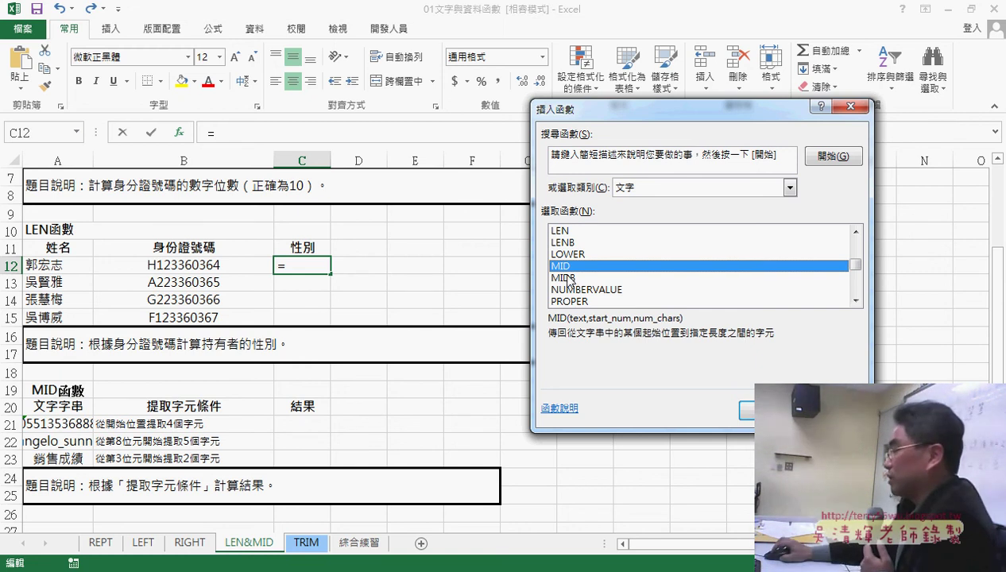
click(570, 279)
click(570, 266)
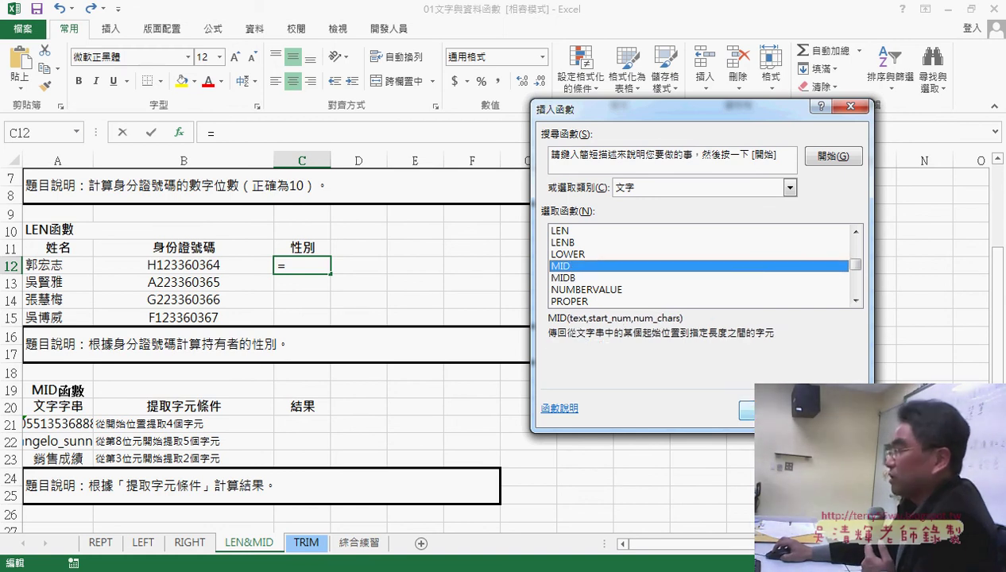
key(Return)
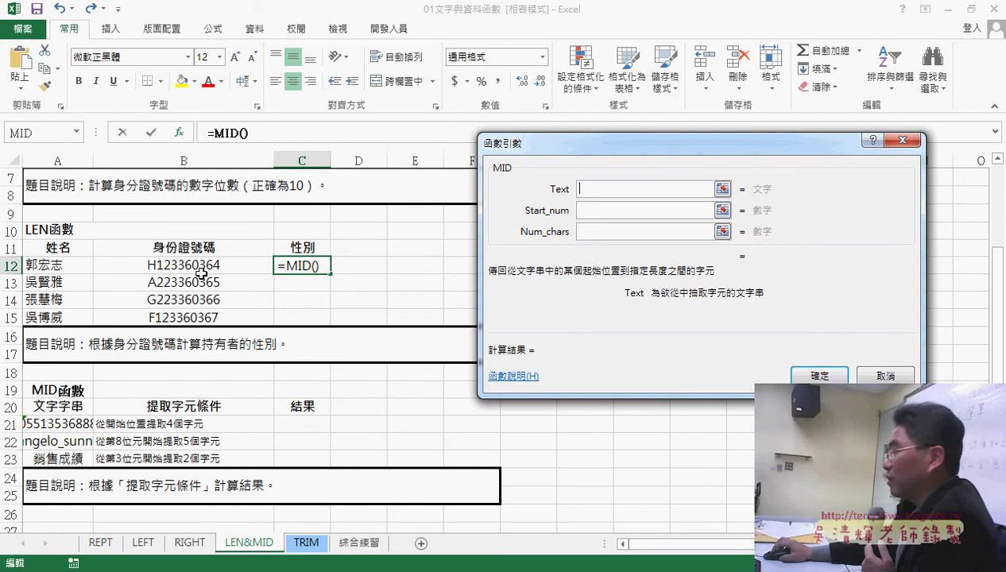
- Fill in the MID arguments: text B12, start position 2, 1 character, previewing 1
click(197, 267)
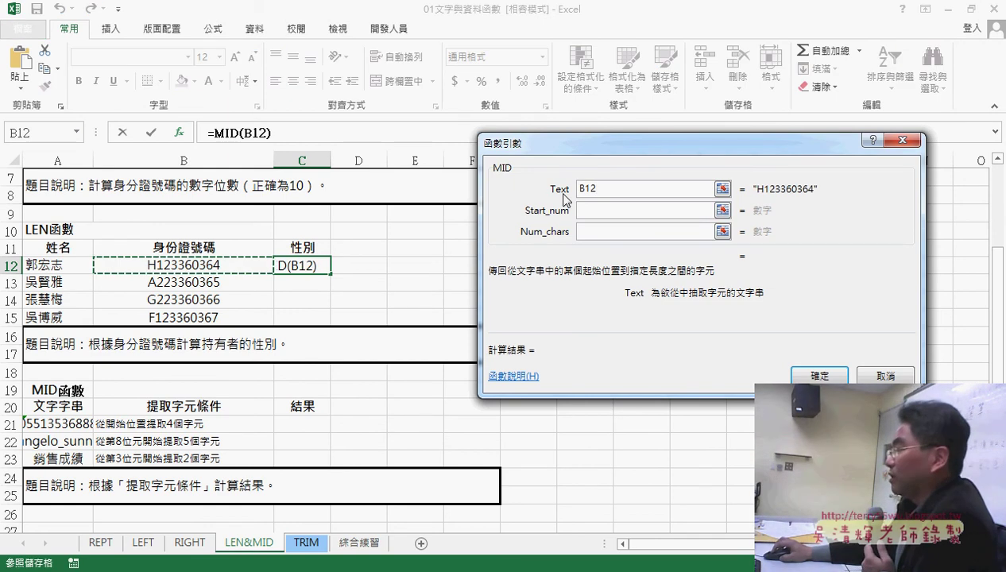
click(586, 211)
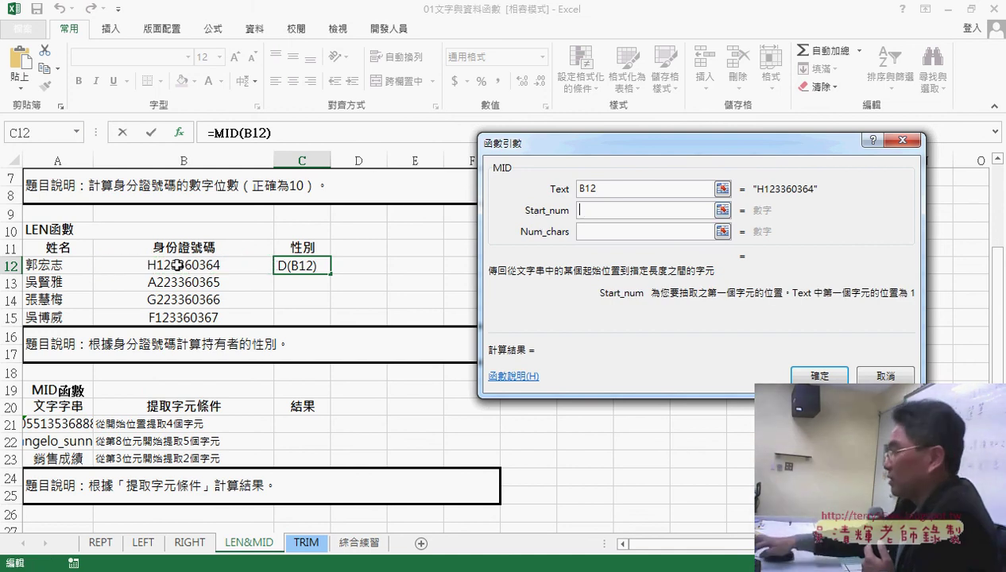
text(2)
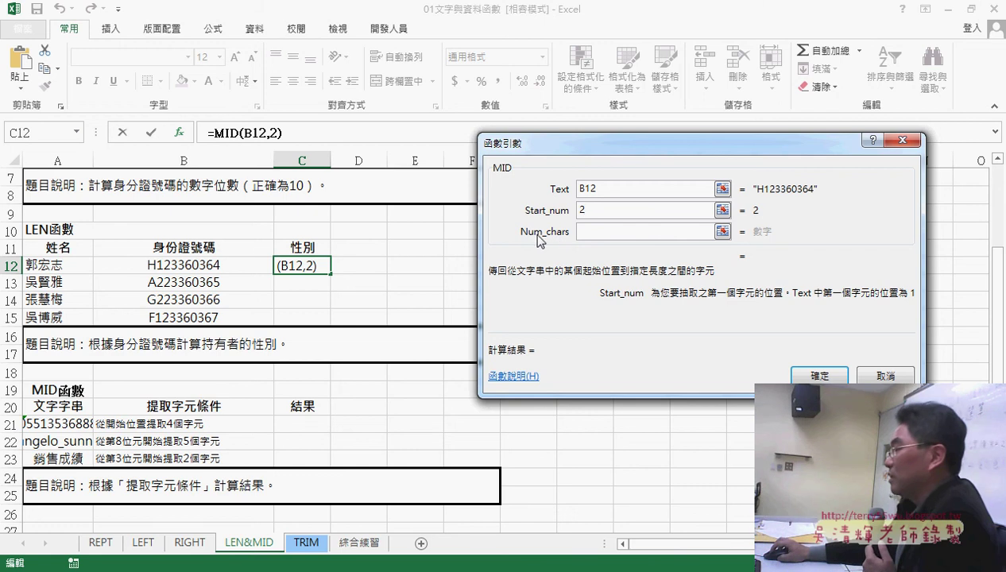
click(581, 231)
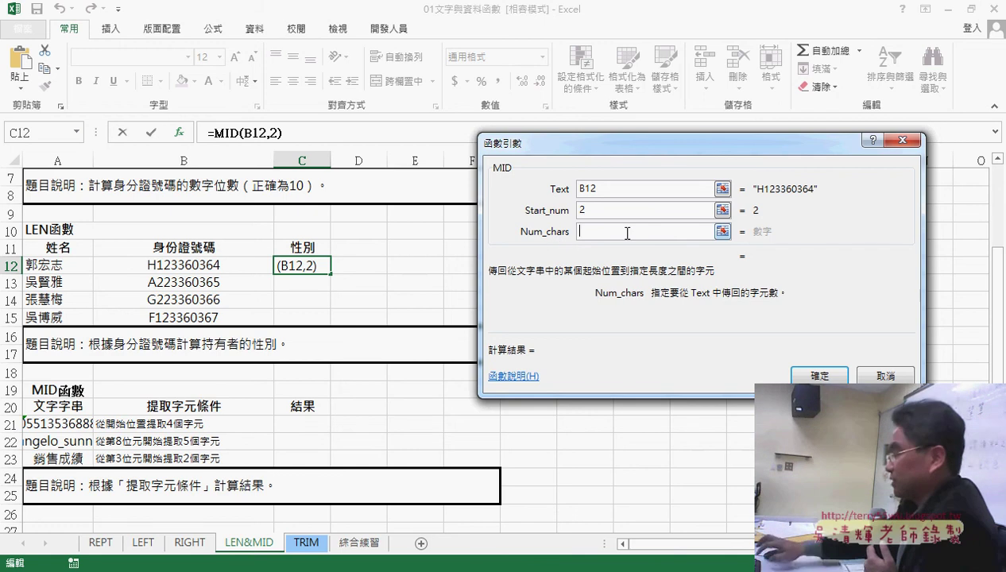
text(1)
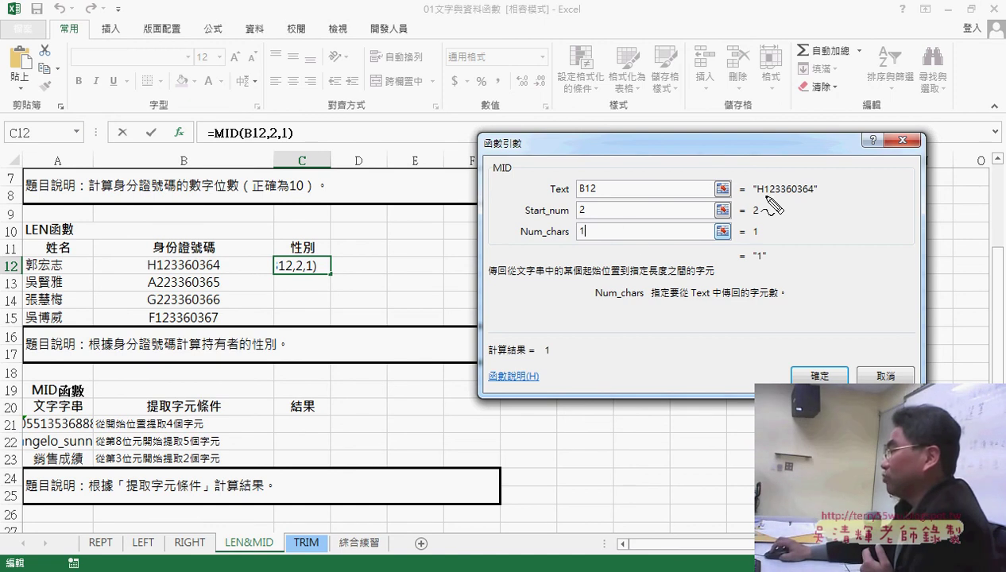
drag(754, 263, 770, 262)
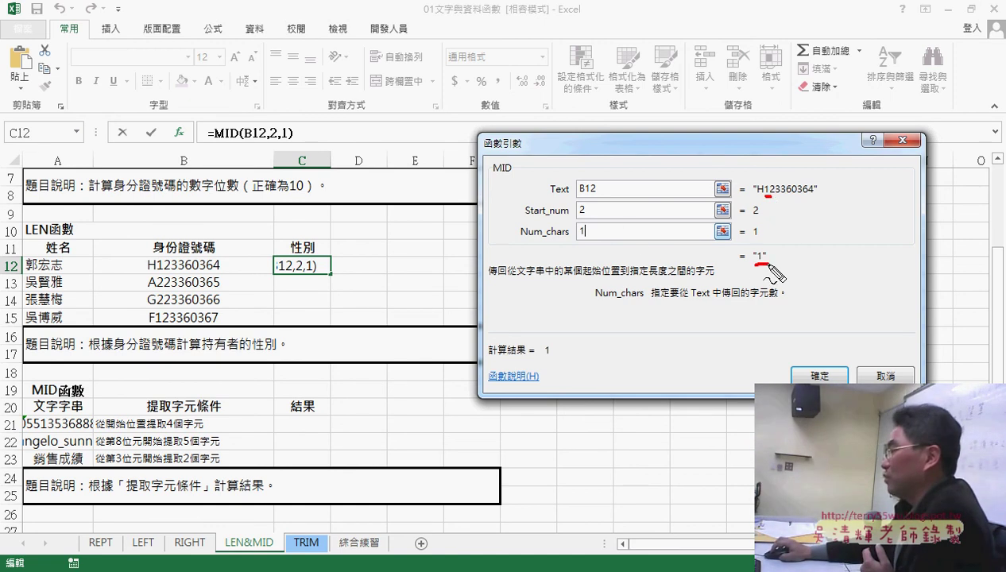
drag(774, 202, 776, 251)
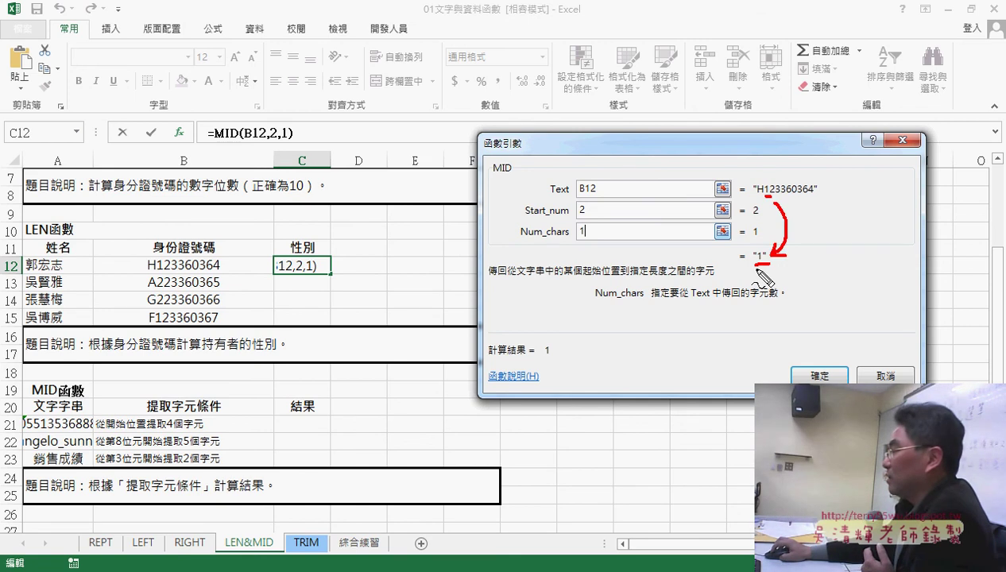
drag(756, 269, 770, 269)
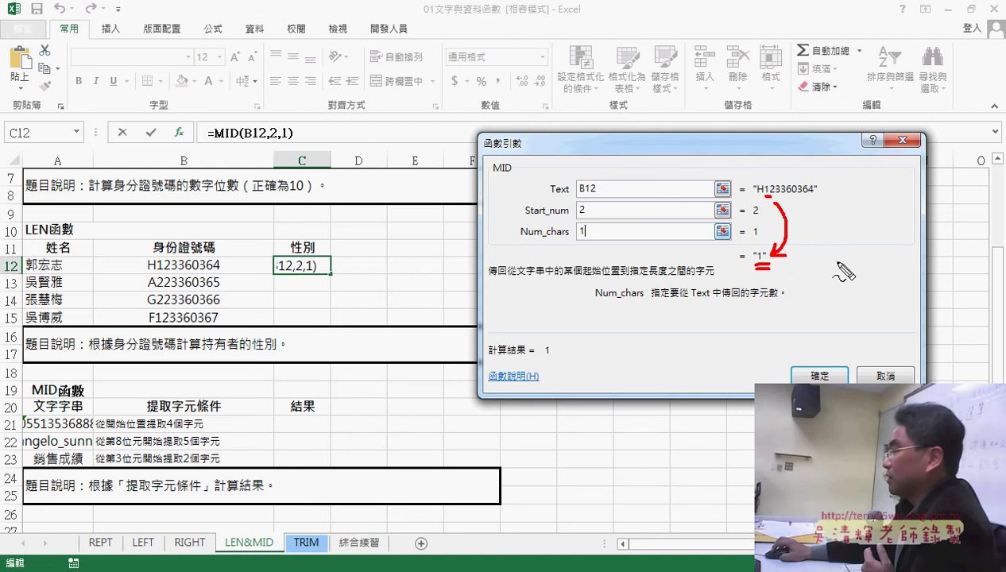
mouse_move(839, 258)
mouse_down()
mouse_move(839, 283)
mouse_move(821, 274)
mouse_up()
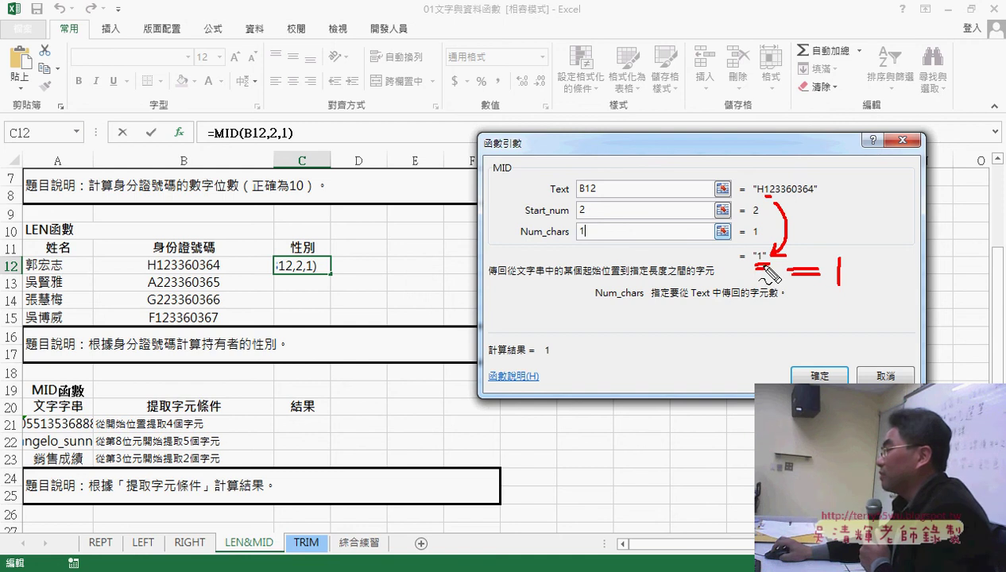
drag(757, 261, 768, 263)
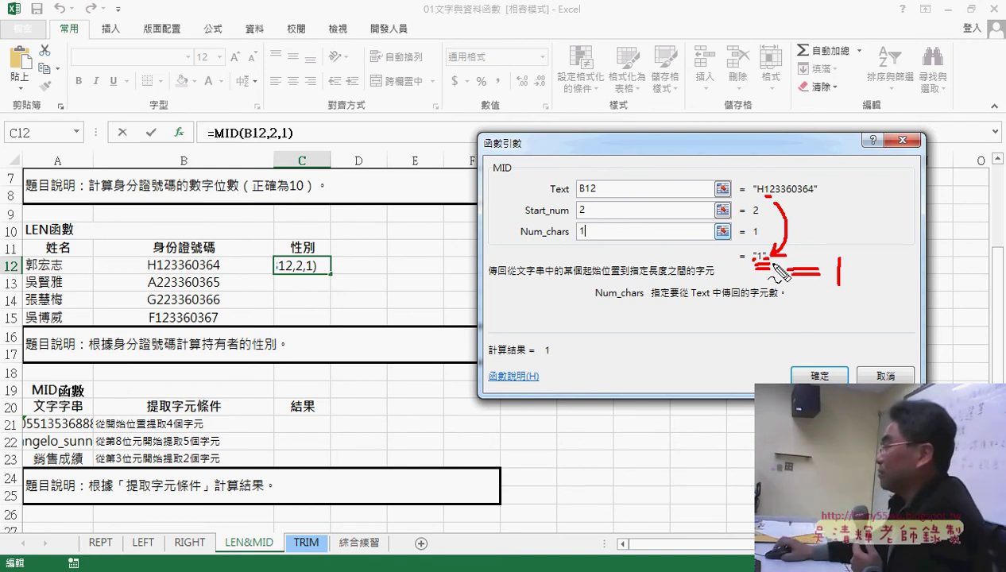
drag(826, 289, 855, 296)
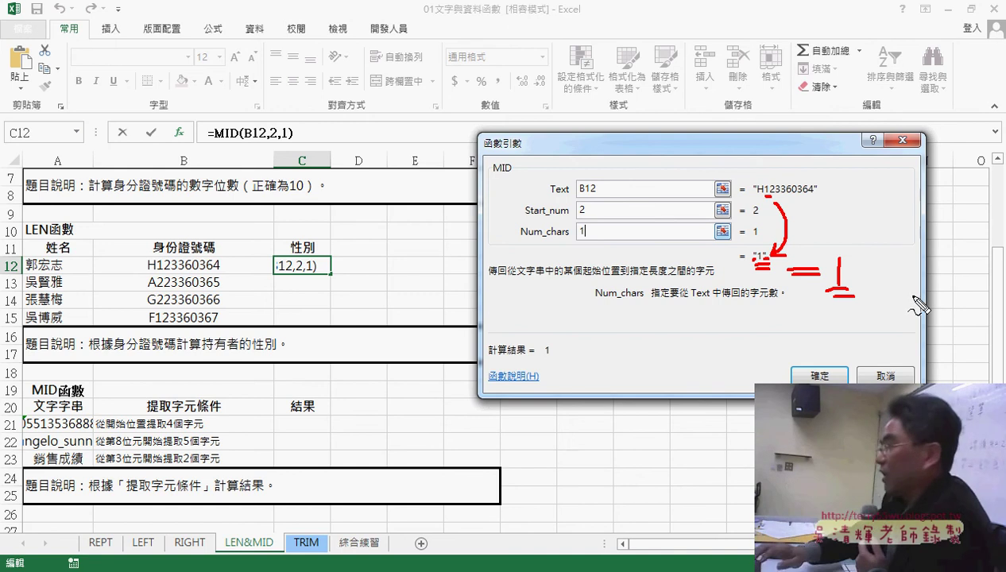
key(Escape)
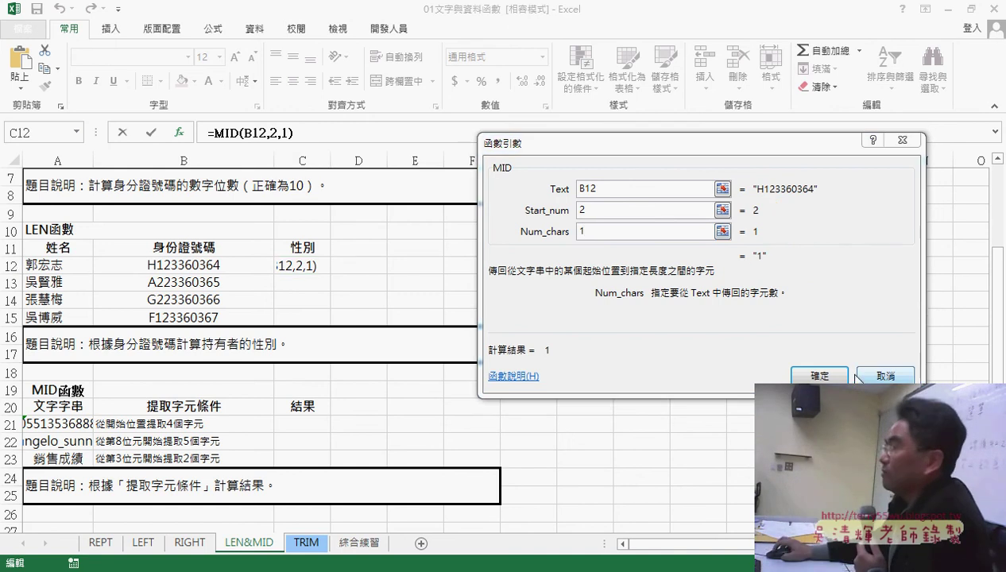
- Confirm =MID(B12,2,1) in C12, then cut MID(B12,2,1) from the formula bar, leaving '='
click(847, 379)
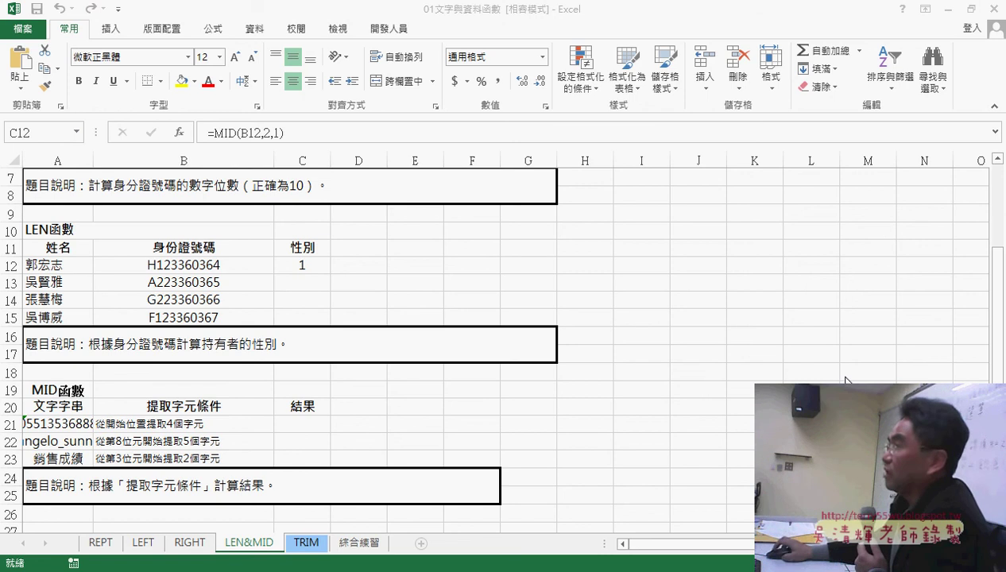
click(312, 267)
drag(215, 133, 306, 133)
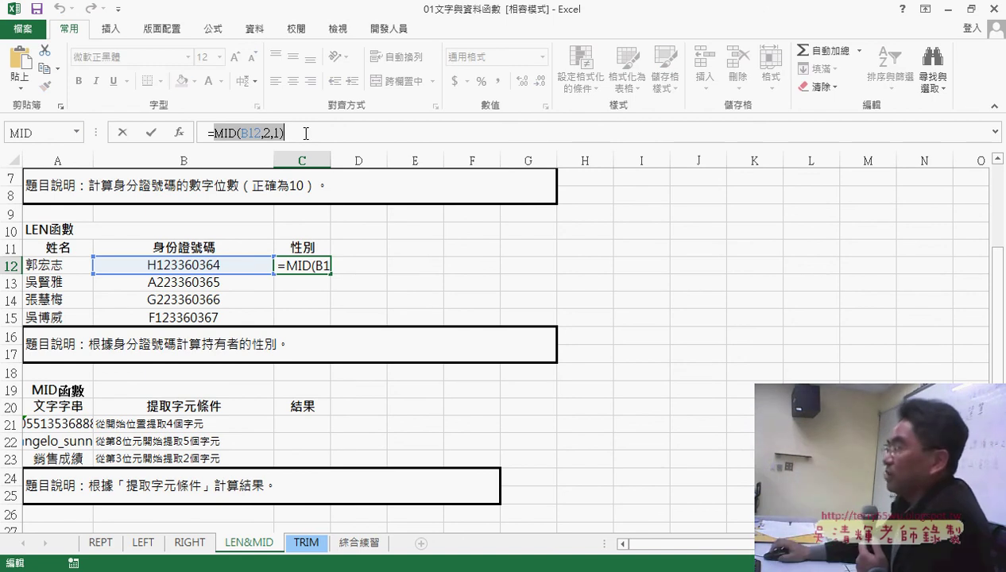
right_click(252, 132)
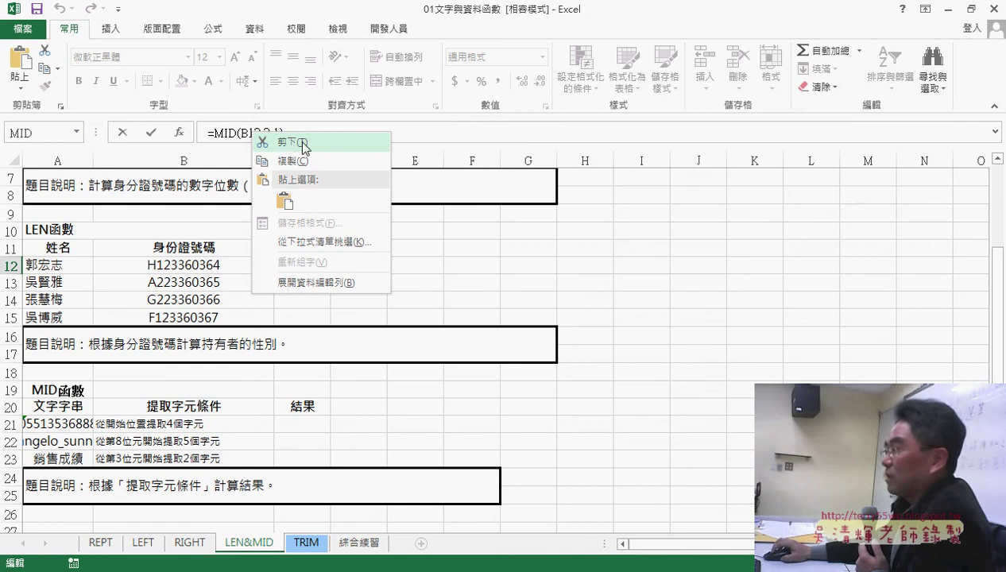
click(303, 143)
- Start an IF function in C12 with the condition MID(B12,2,1)=1
click(181, 133)
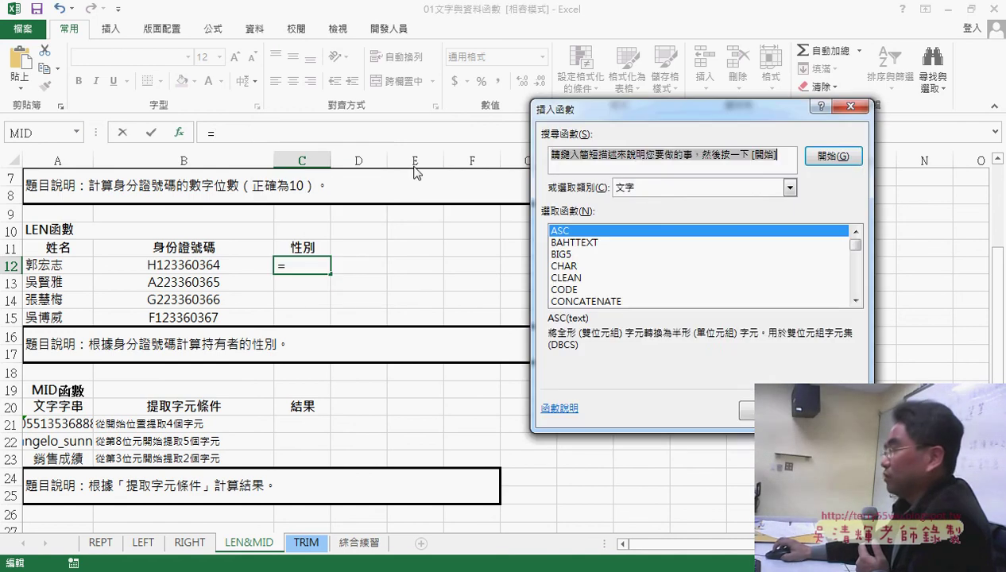
click(652, 188)
click(672, 307)
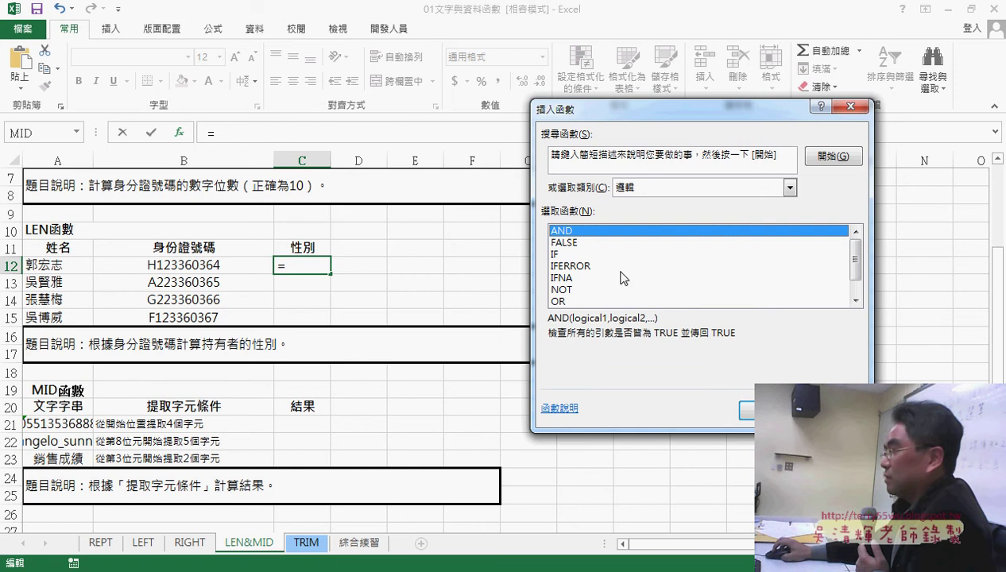
double_click(580, 254)
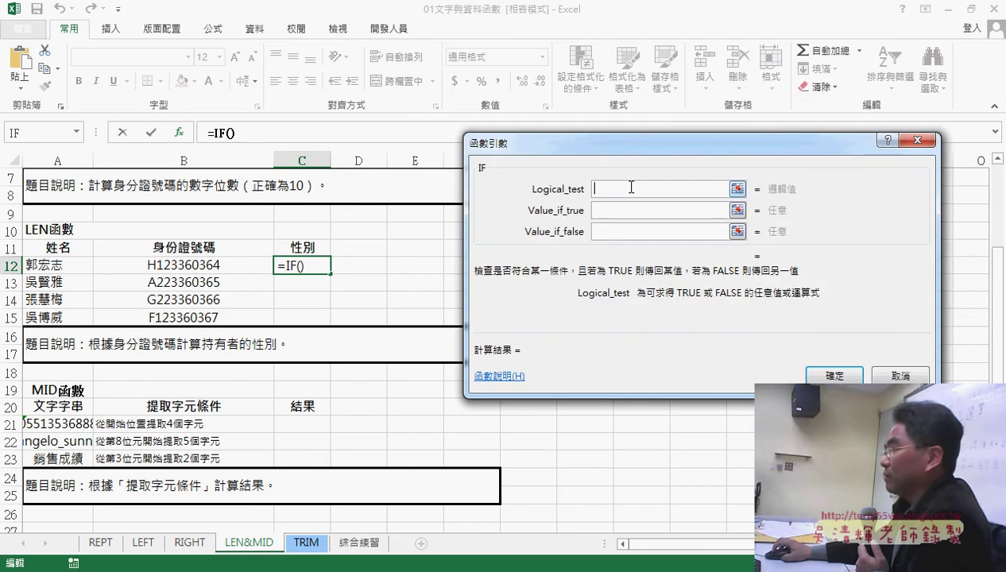
right_click(631, 187)
click(648, 234)
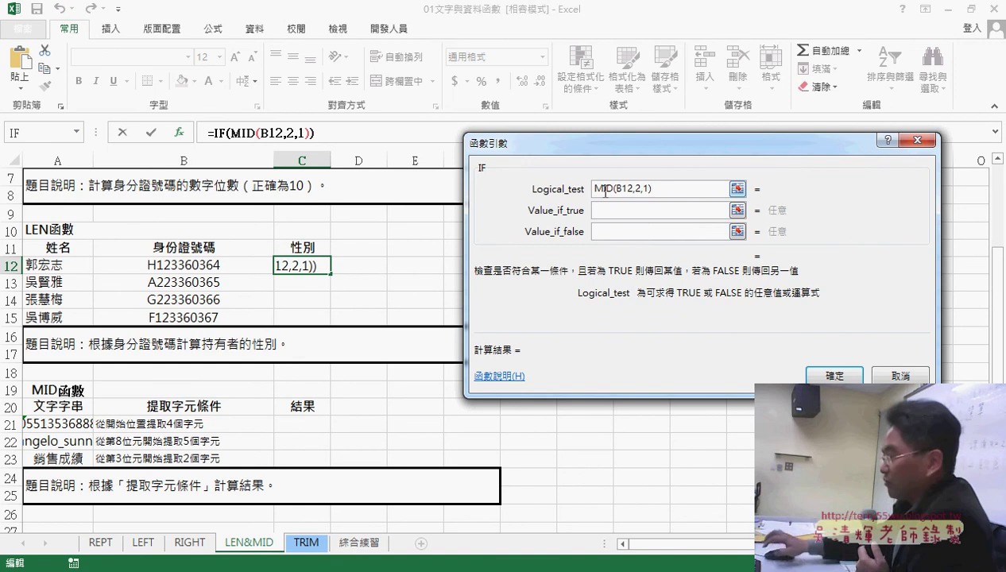
text(=)
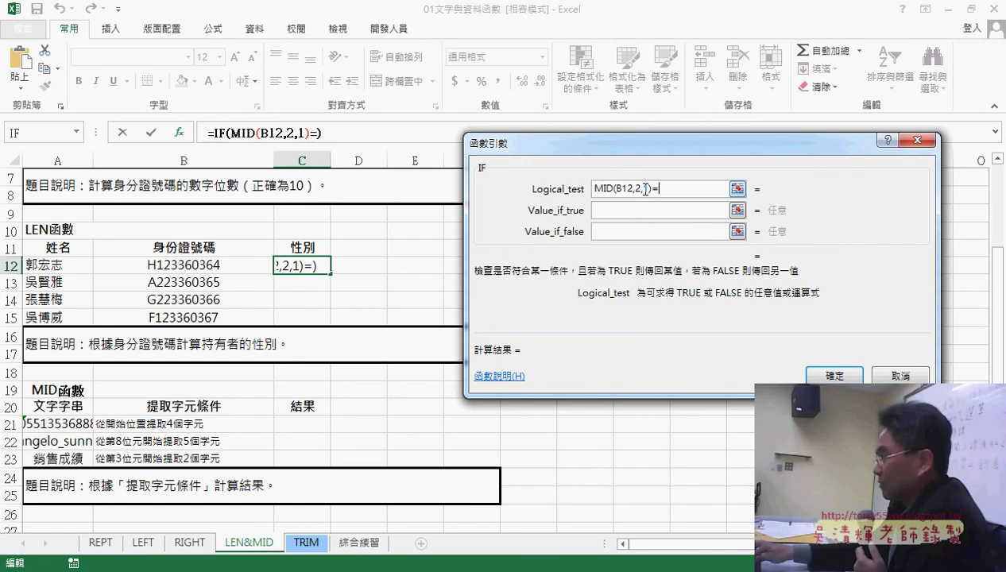
text(1)
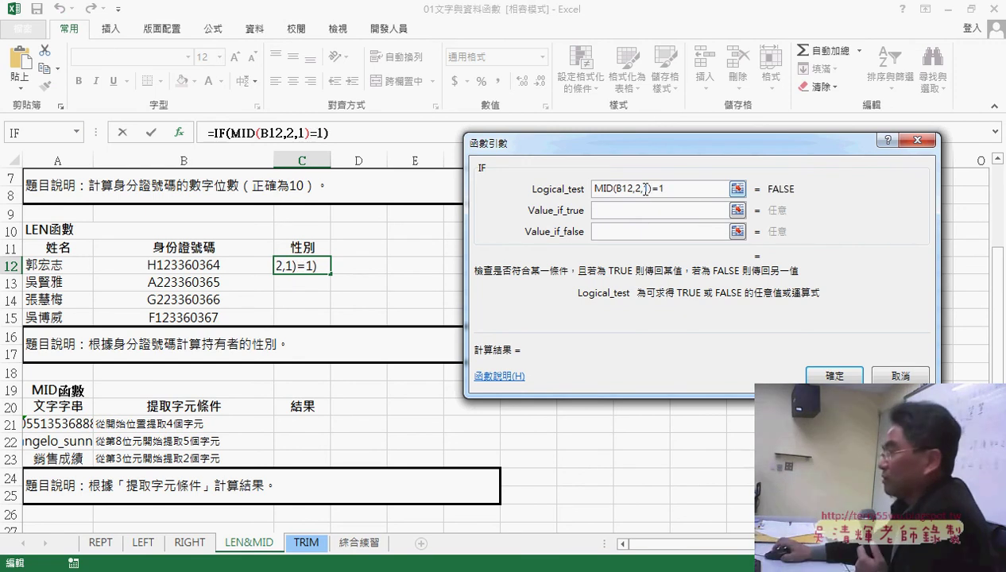
- Set the IF true value to "男" and false value to "女", and confirm the formula
click(616, 212)
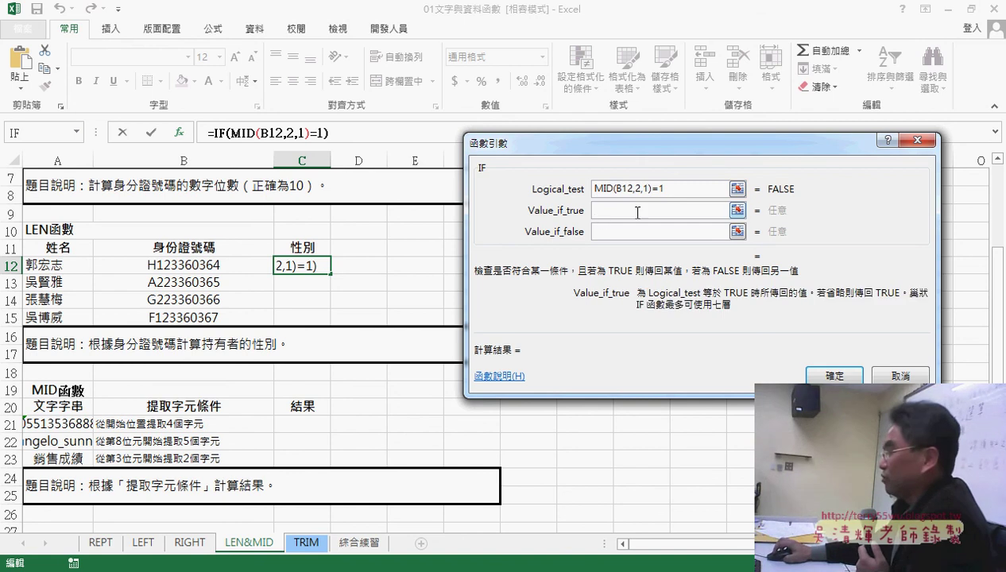
key(alt+Tab)
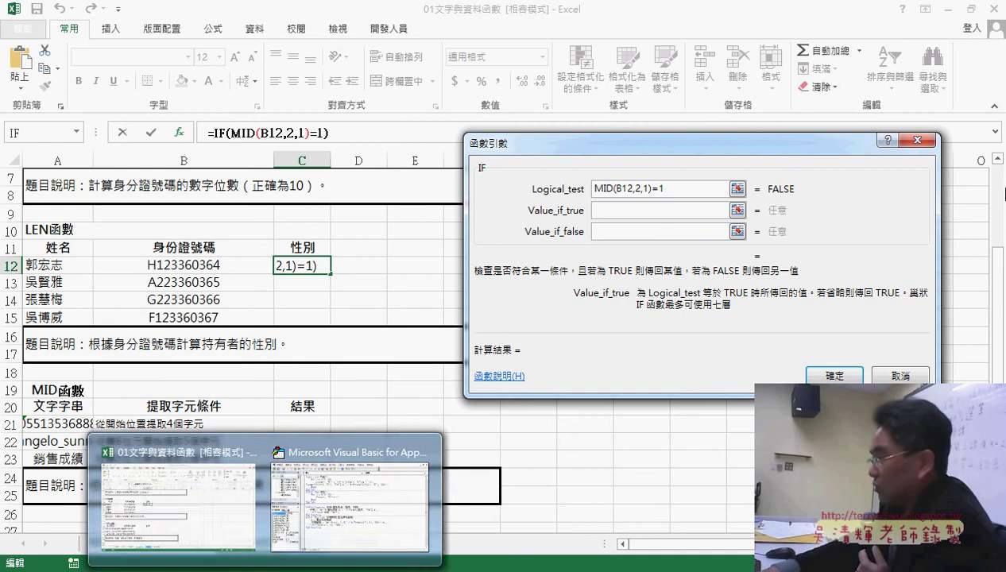
text(南)
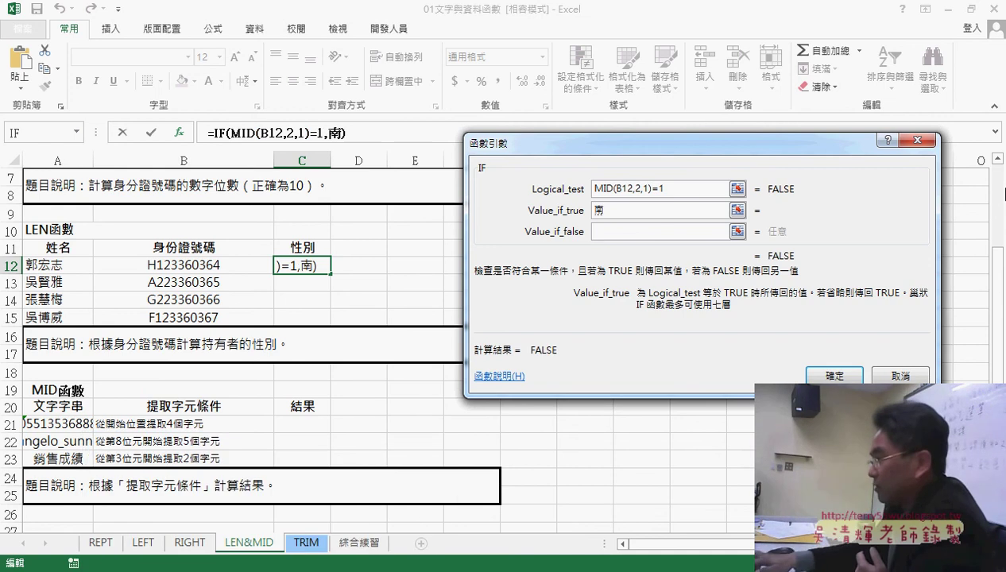
key(Down)
key(Return)
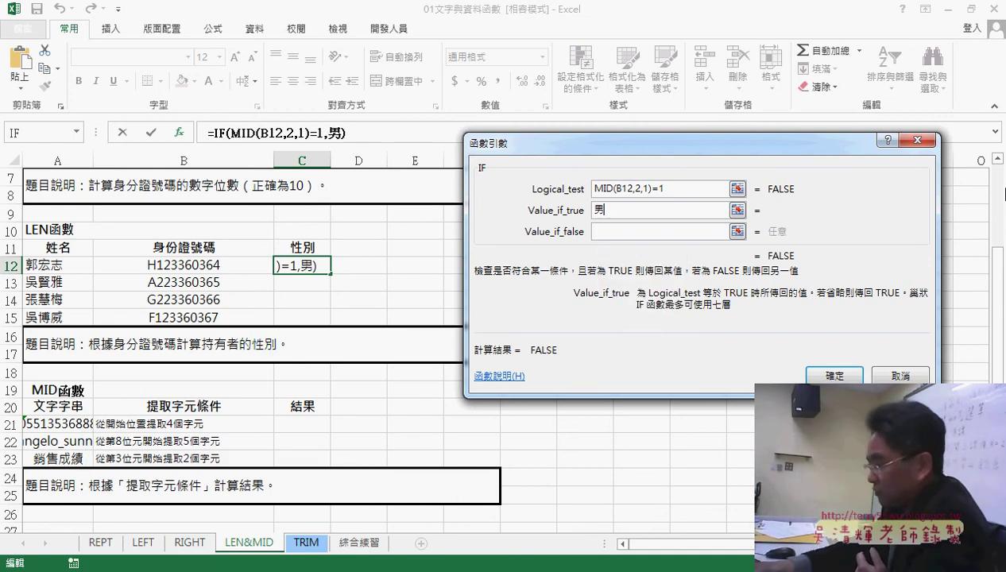
click(660, 231)
text(女)
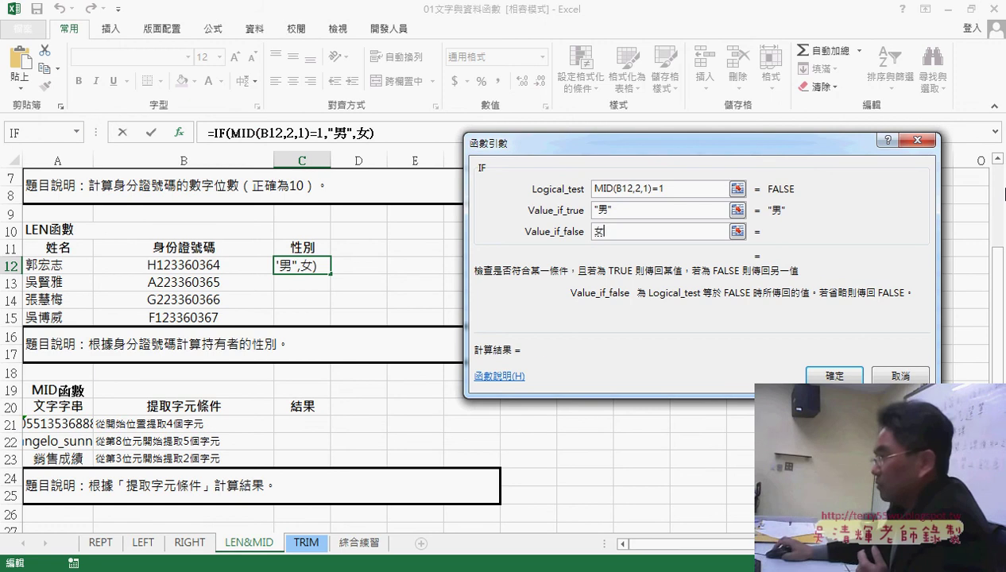
click(666, 210)
click(820, 376)
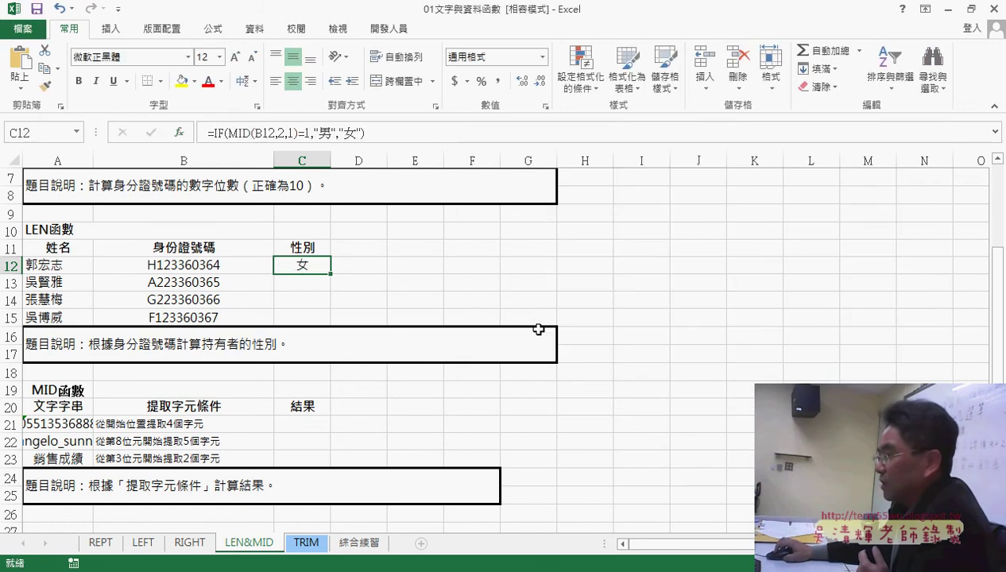
- Fill the IF formula down from C12 to C15, where every row shows 女
drag(333, 276, 330, 323)
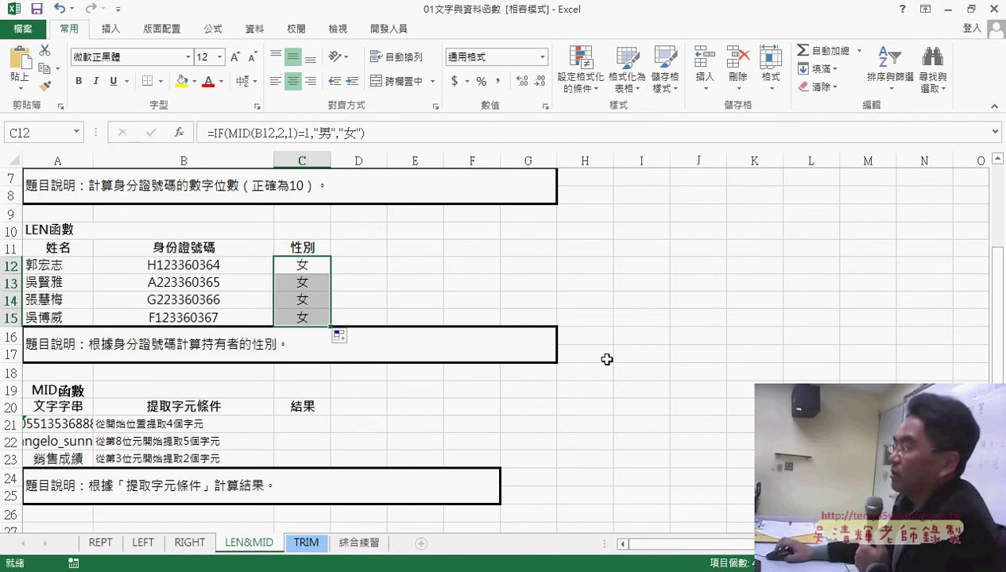
click(307, 266)
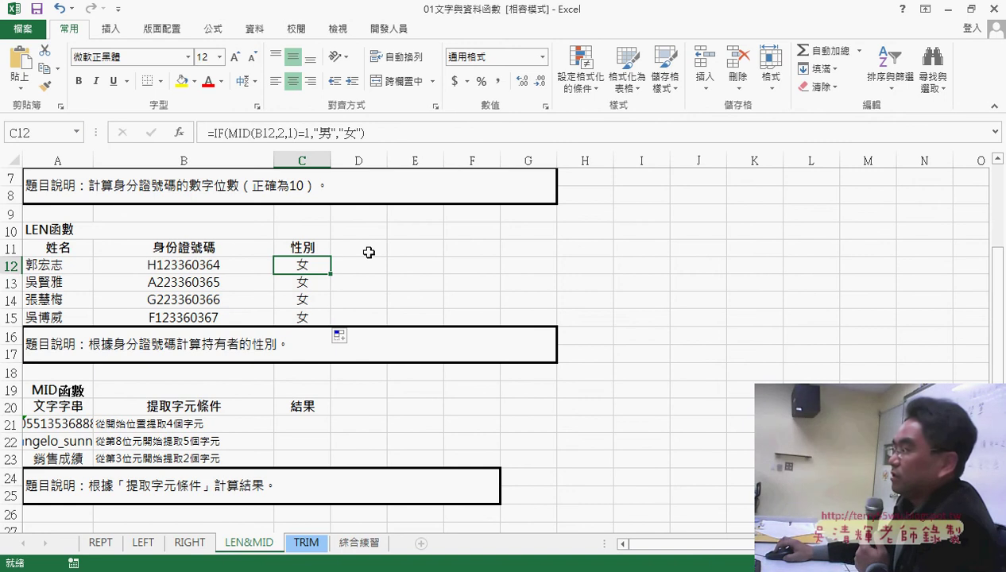
click(216, 133)
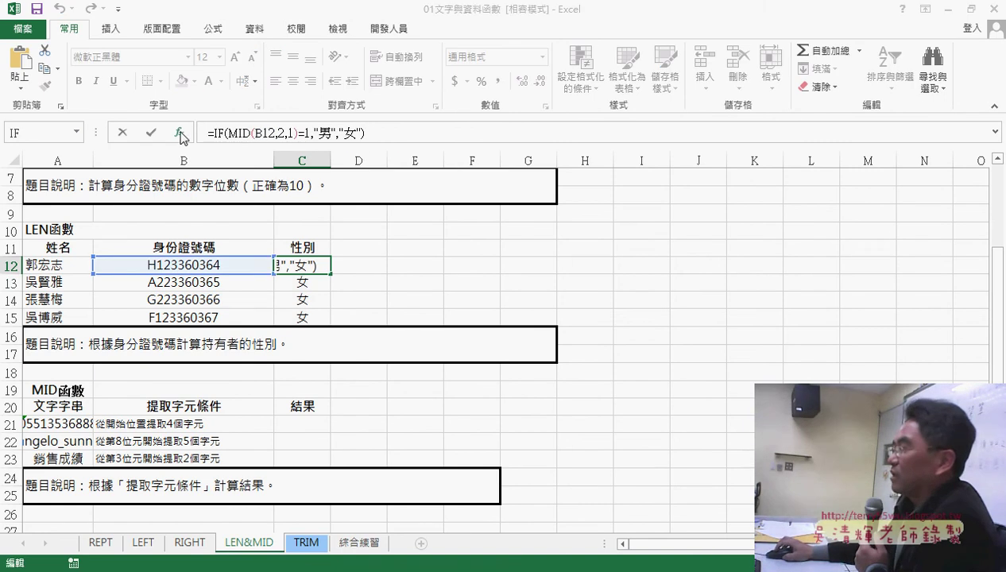
- Change C12's IF test from MID(B12,2,1)=1 to MID(B12,2,1)="1", so it previews 男
click(179, 132)
drag(579, 142, 491, 132)
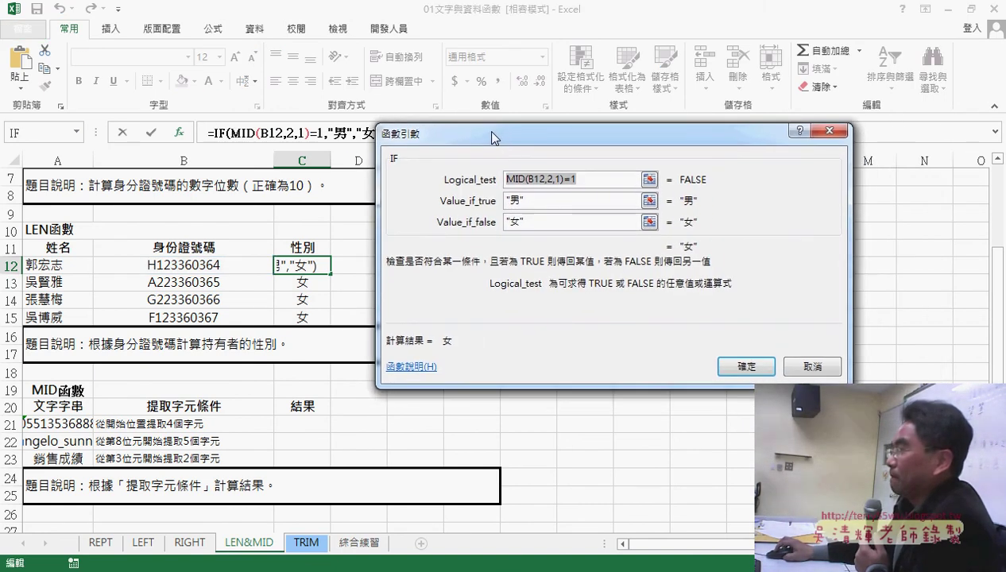
drag(565, 176, 502, 179)
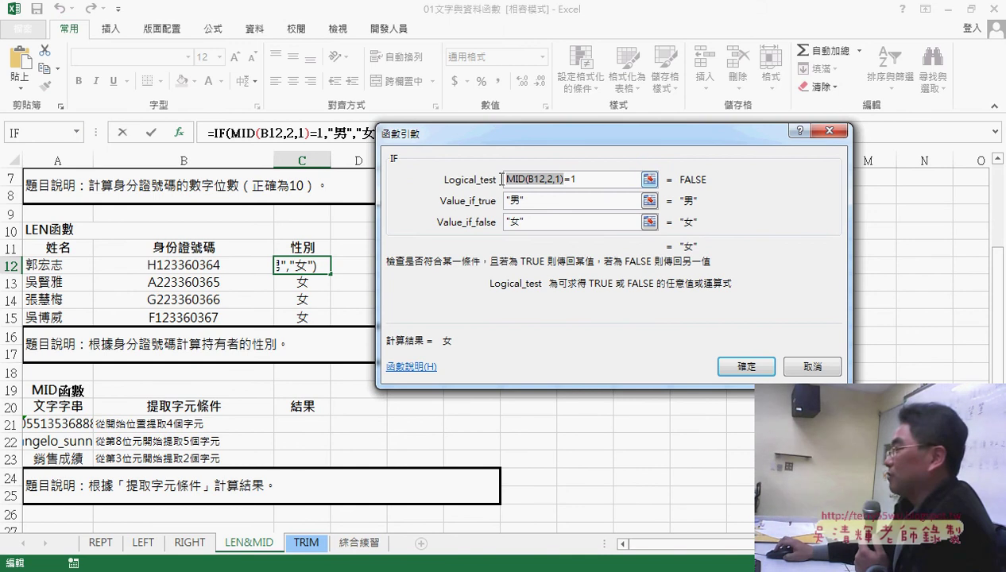
mouse_move(570, 176)
mouse_down()
mouse_move(586, 176)
mouse_move(502, 178)
mouse_up()
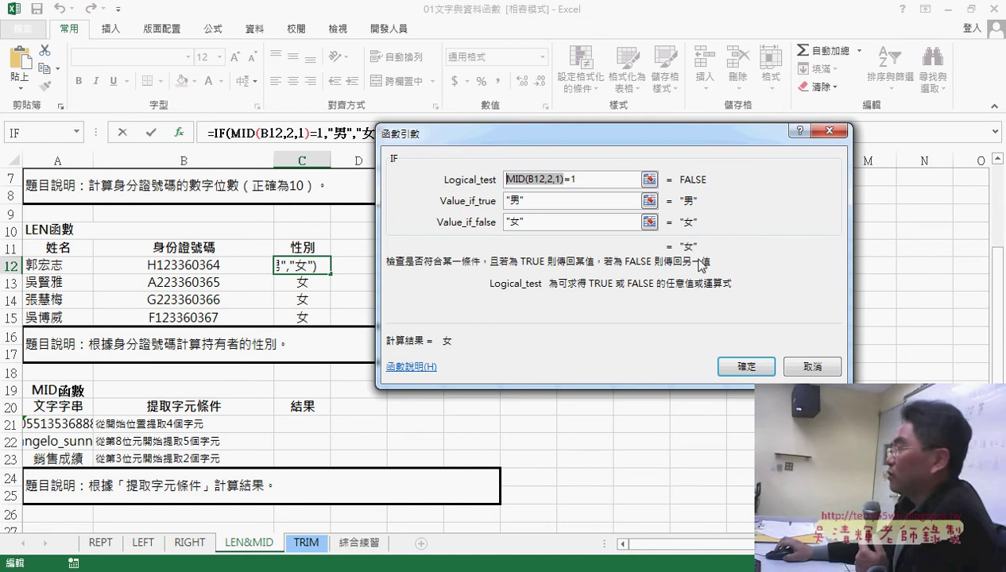
drag(569, 179, 601, 176)
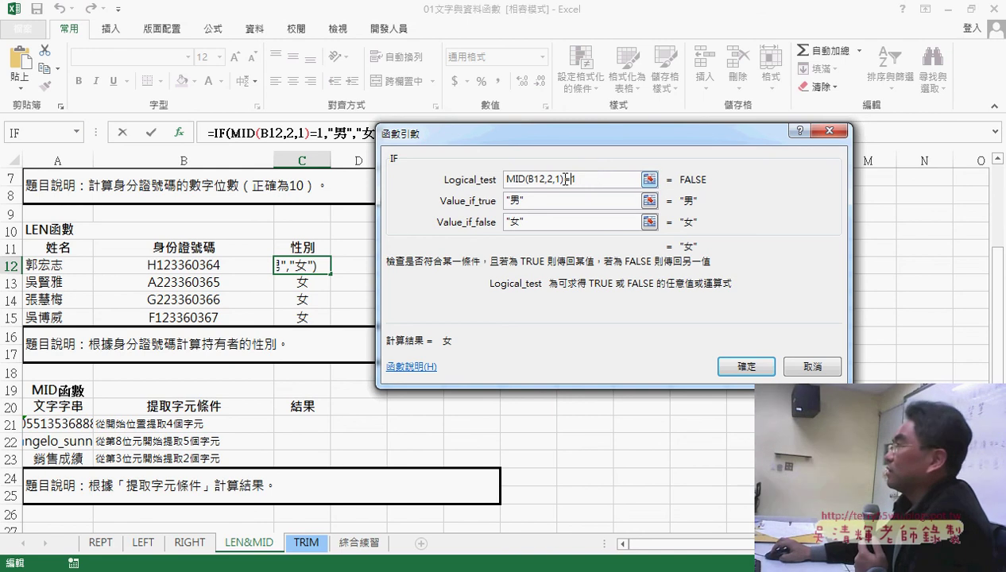
drag(565, 180, 501, 180)
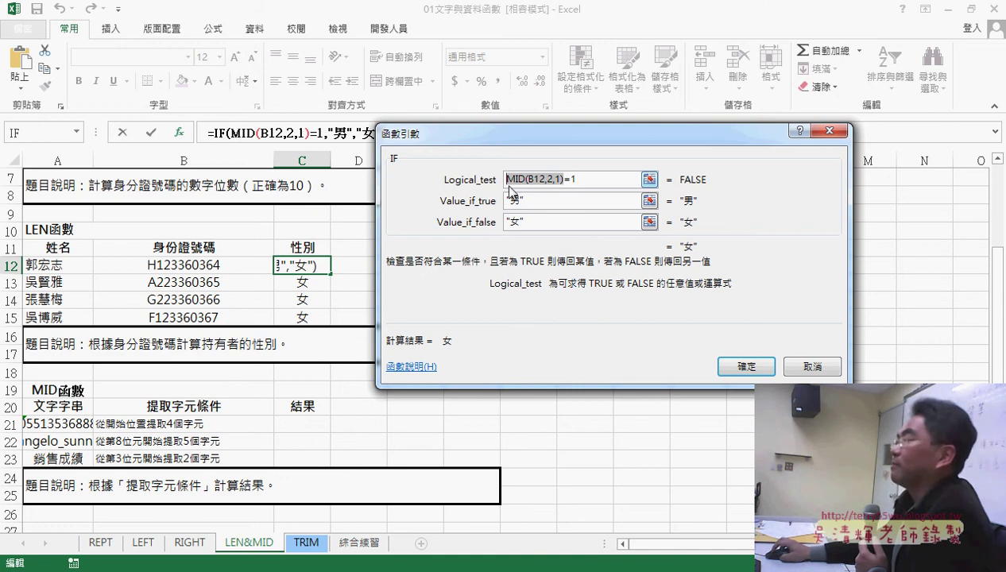
drag(573, 181, 595, 180)
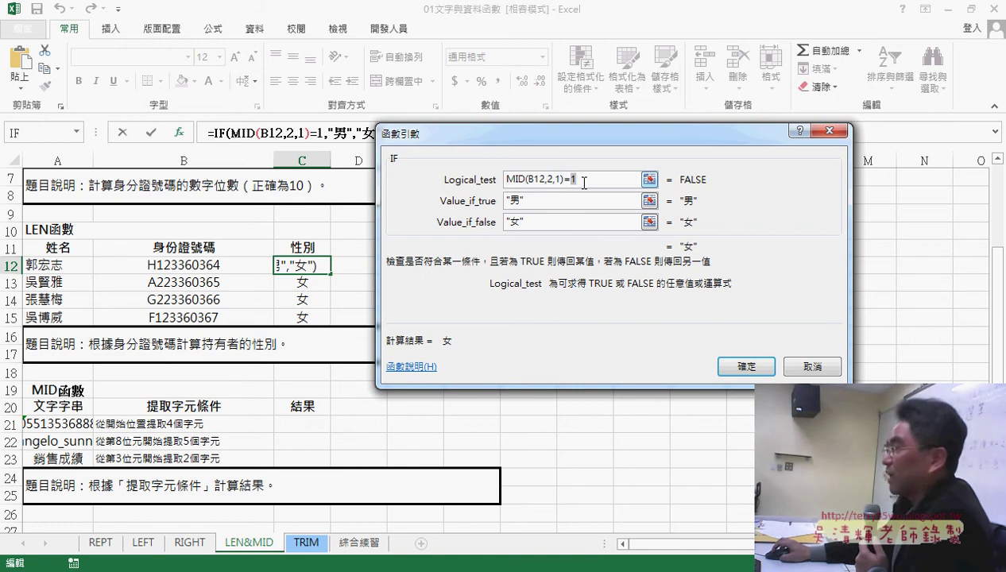
click(580, 182)
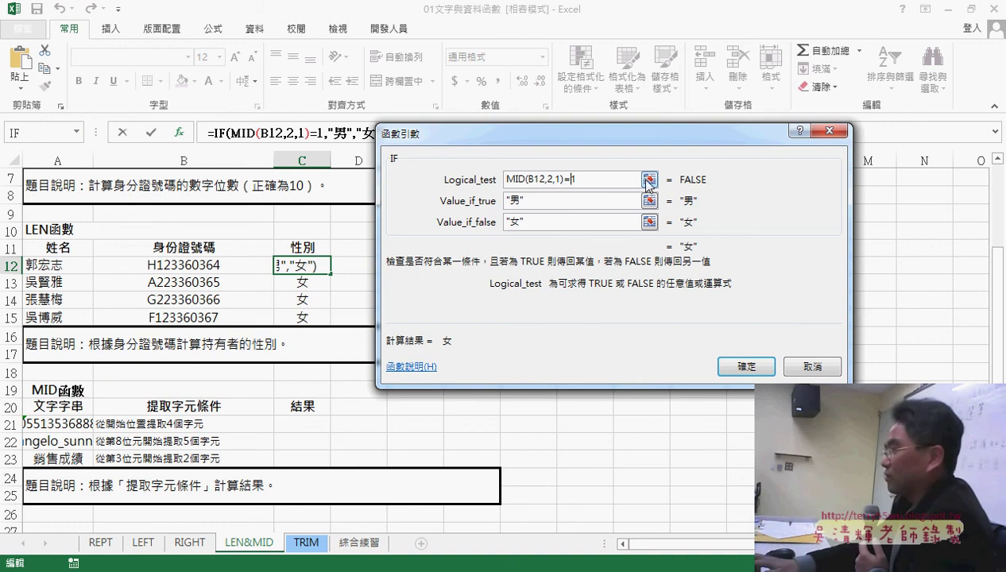
key(BackSpace)
text("1")
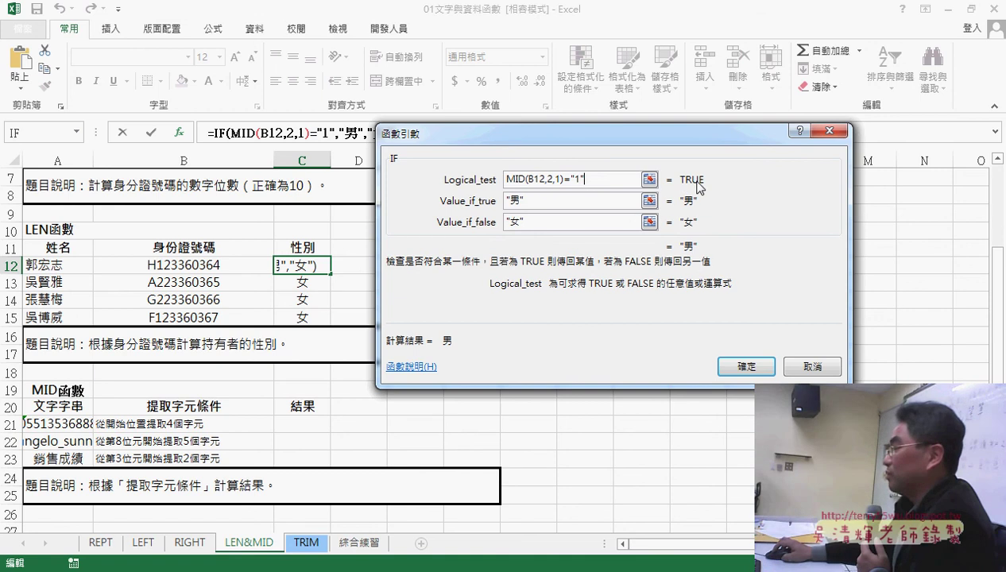
drag(586, 180, 493, 185)
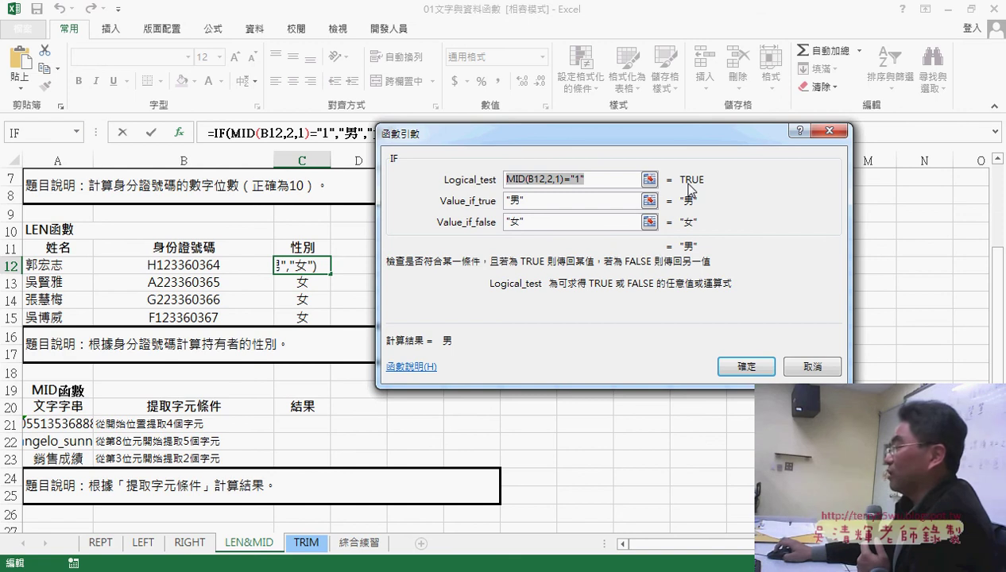
click(735, 366)
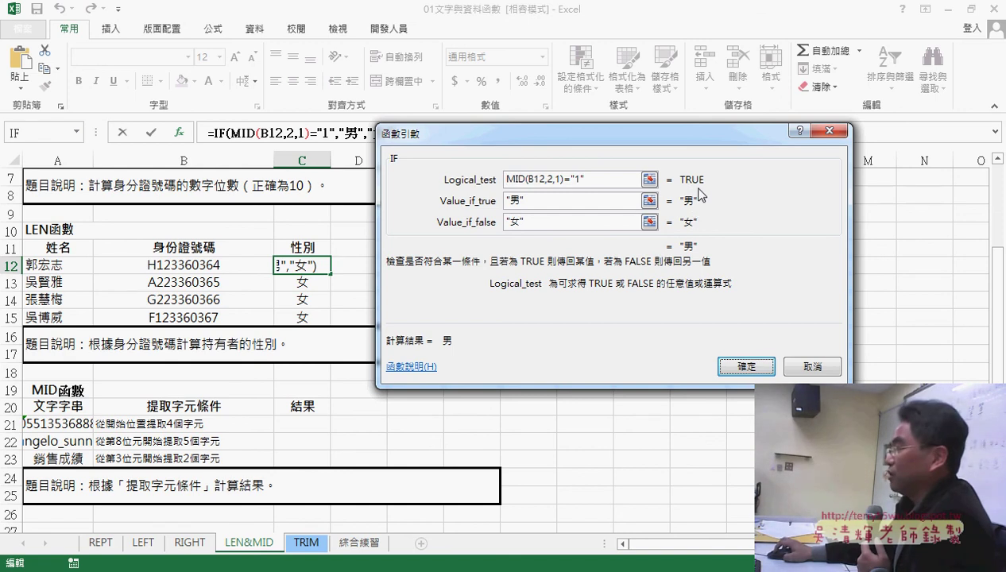
- Apply the corrected formula and fill it down C12:C15, giving 男, 女, 女, 男
click(746, 368)
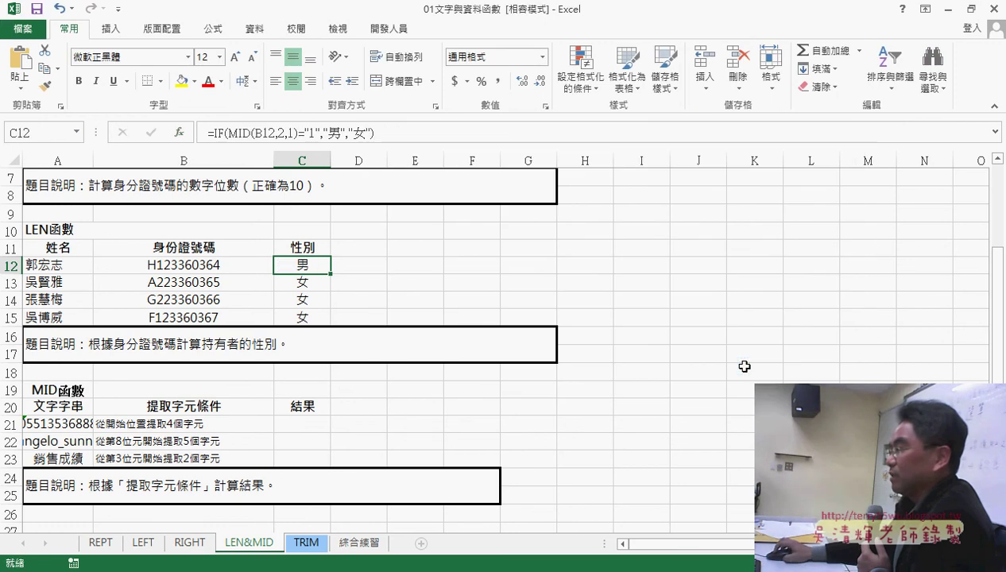
drag(330, 273, 336, 322)
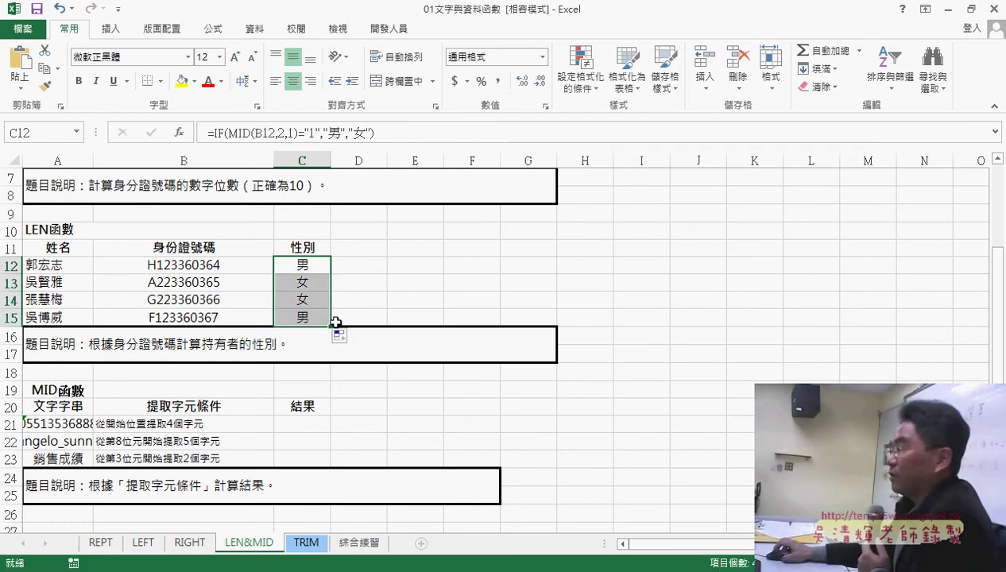
click(303, 266)
click(221, 132)
- Try removing the quotes around 1 in the IF test, then discard it, keeping ="1"
click(180, 132)
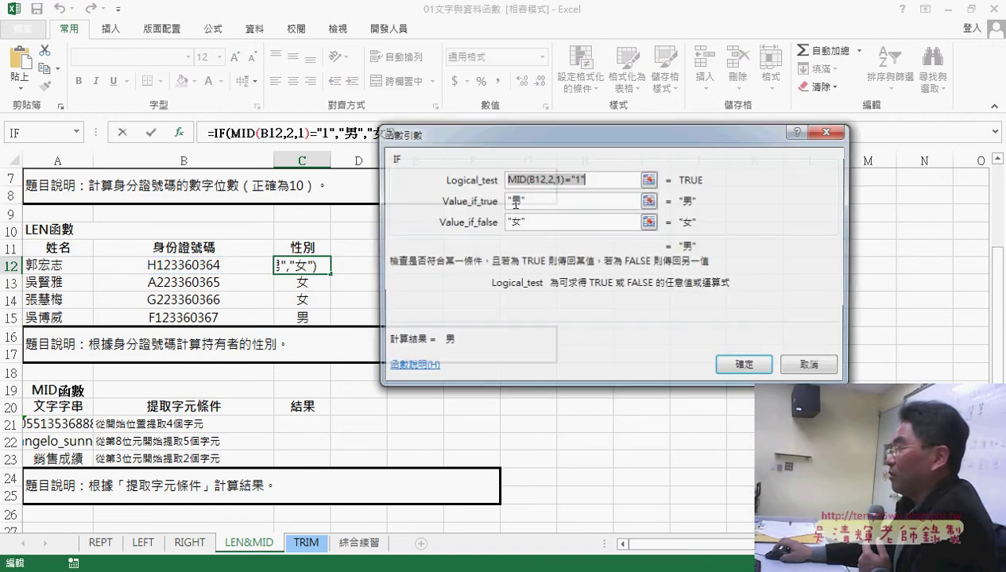
click(584, 178)
drag(571, 178, 589, 178)
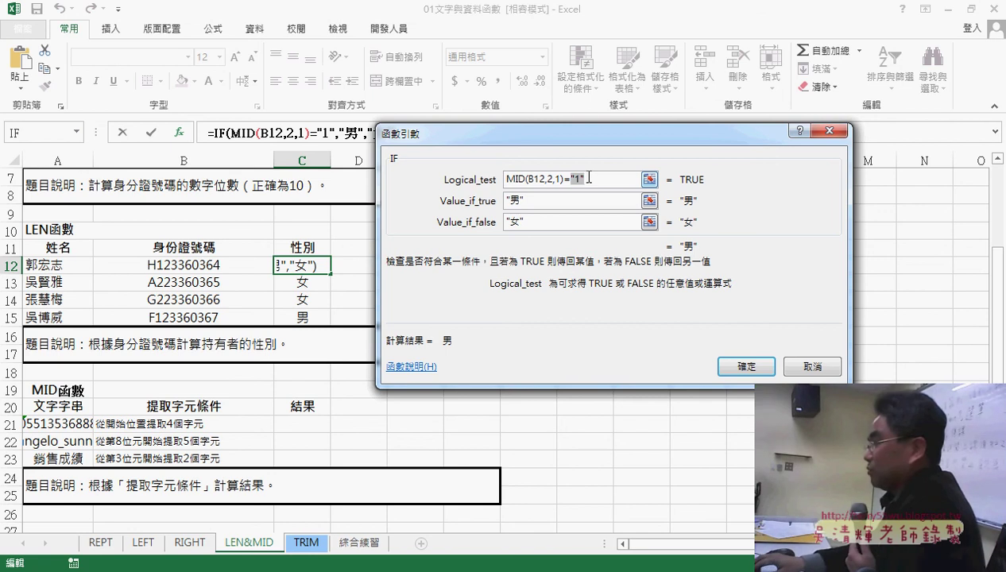
key(Left)
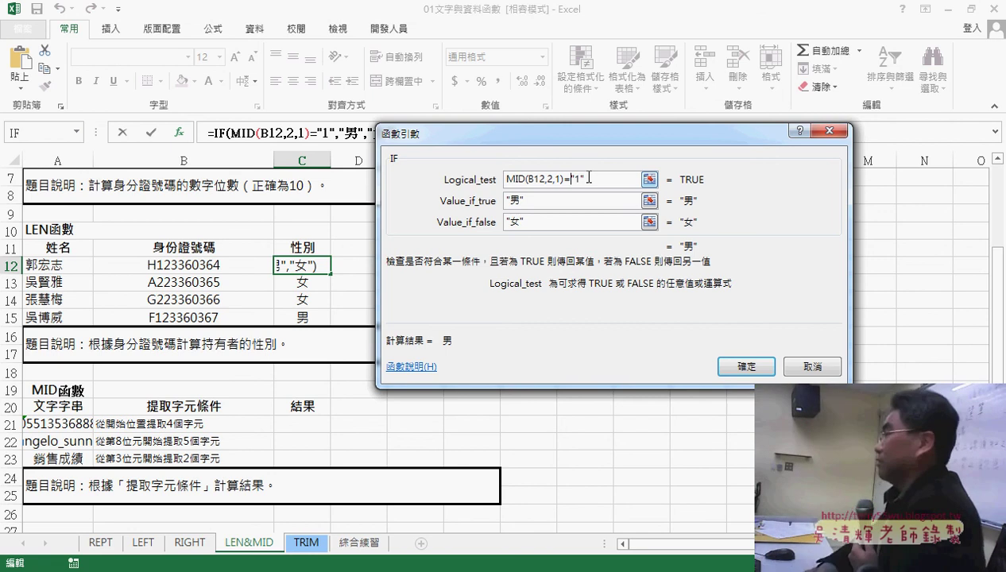
key(Delete)
key(Right)
key(Delete)
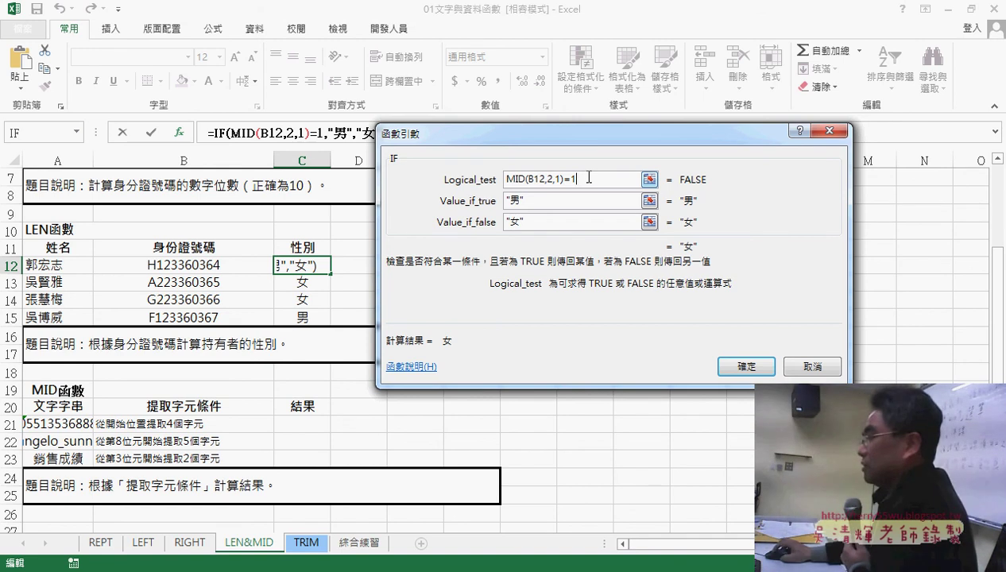
drag(506, 179, 563, 180)
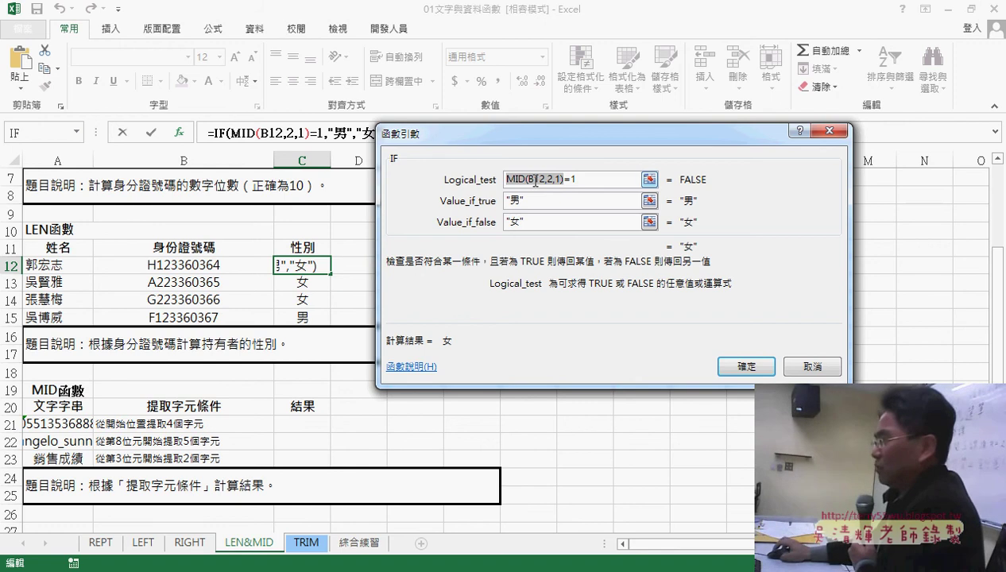
click(771, 365)
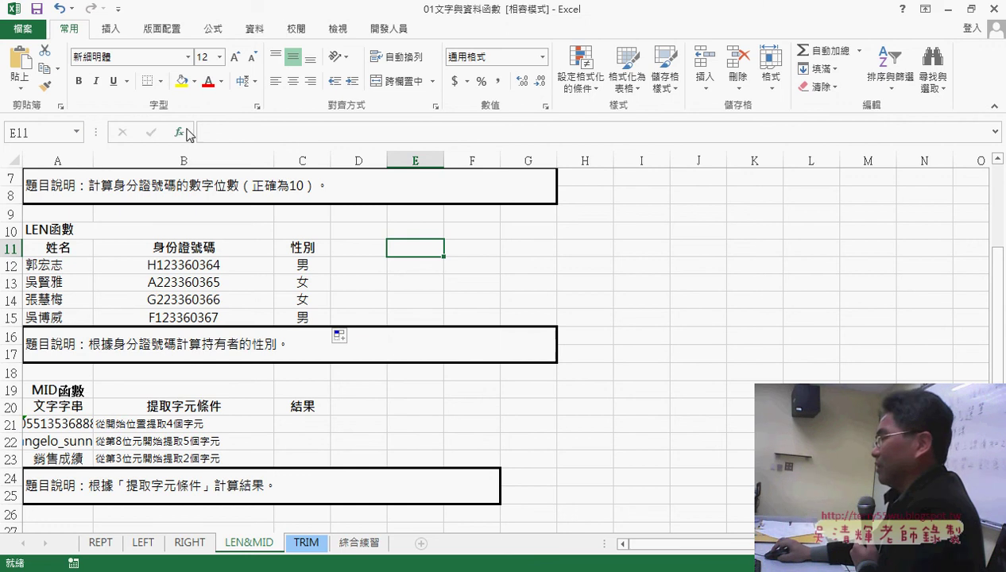
- Open Insert Function for E11 in the 文字 (Text) category and view the VALUE description
click(186, 132)
click(550, 180)
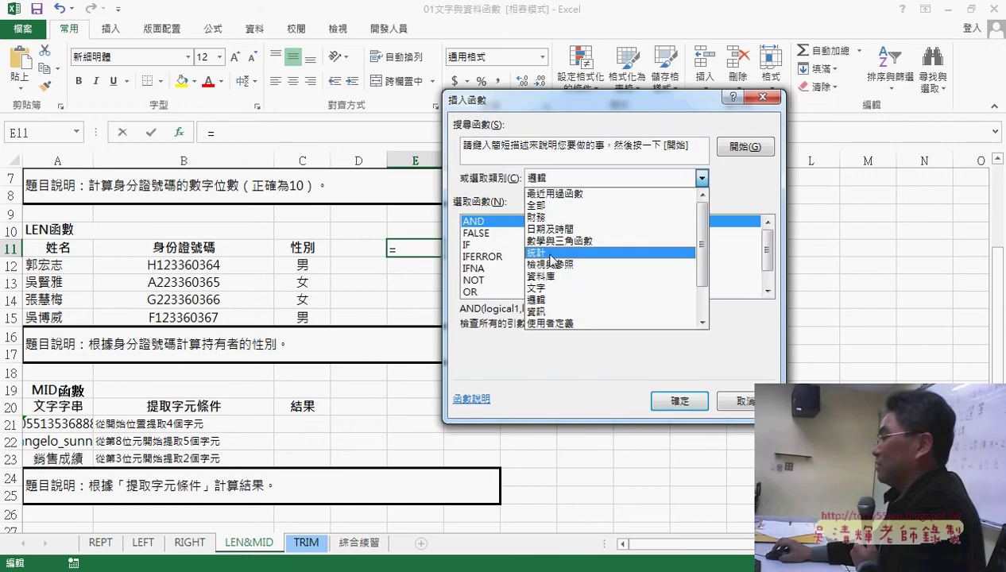
click(549, 289)
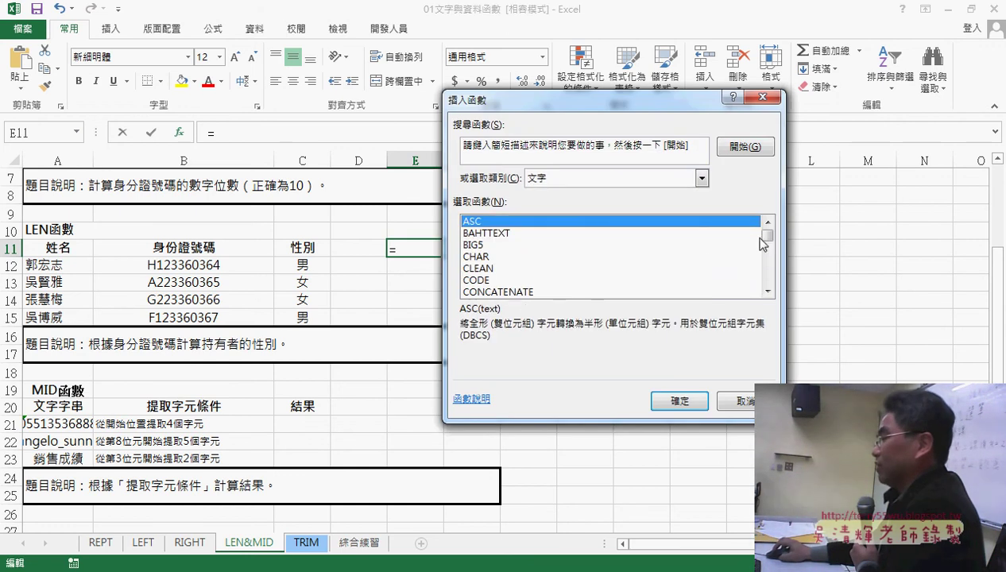
click(768, 291)
click(768, 291)
click(768, 291)
click(768, 291)
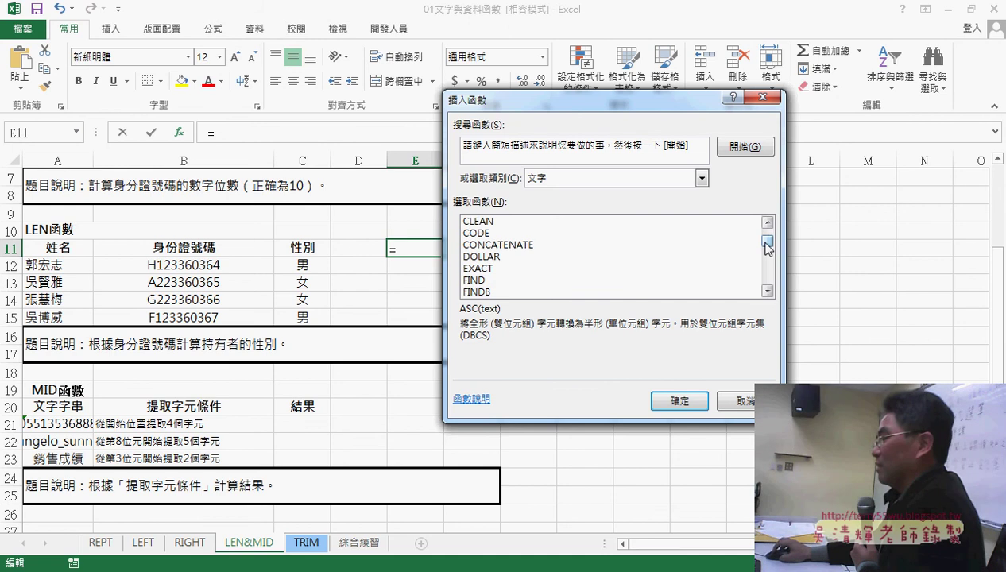
drag(766, 242, 767, 280)
click(496, 293)
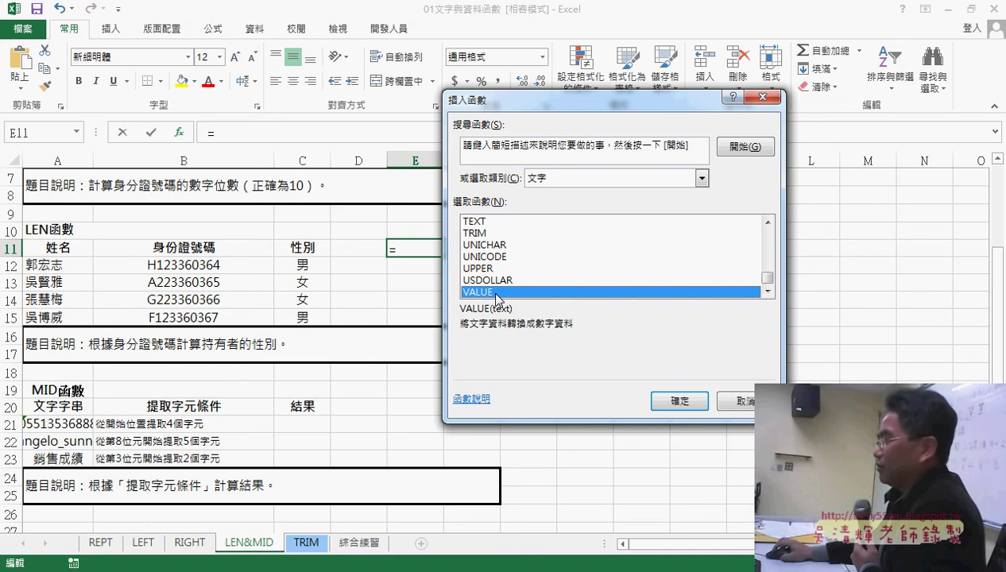
- Step down the text-function list from ASC, then cancel without inserting anything
drag(768, 284, 768, 230)
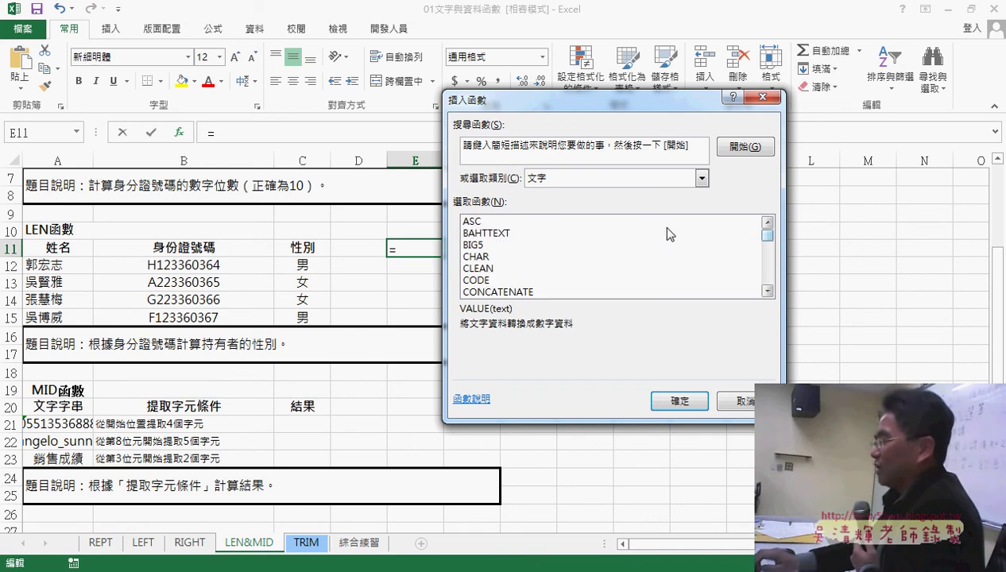
click(646, 222)
key(Down)
key(Down)
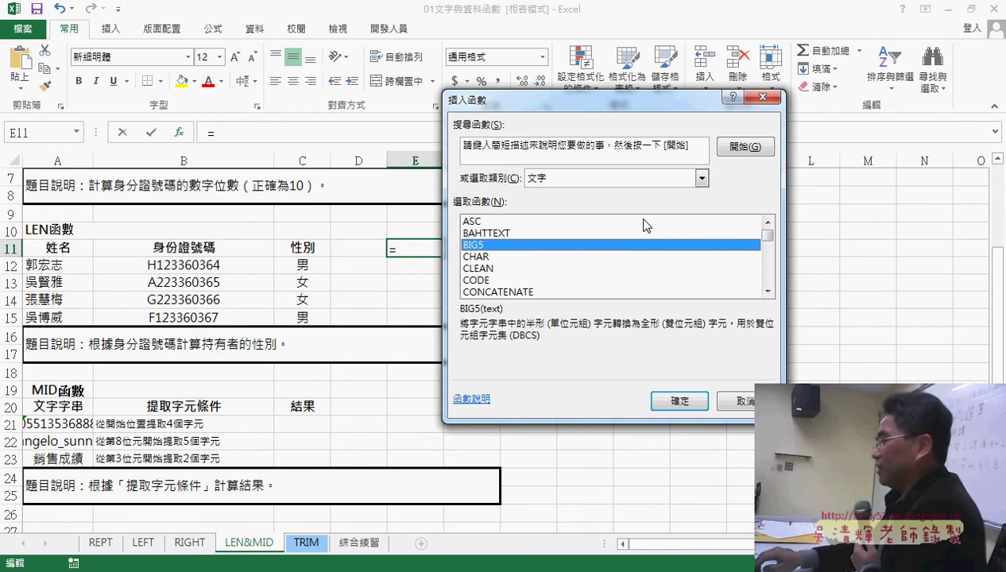
key(Down)
key(Down)
key(Down)
key(Down)
key(Down)
key(Down)
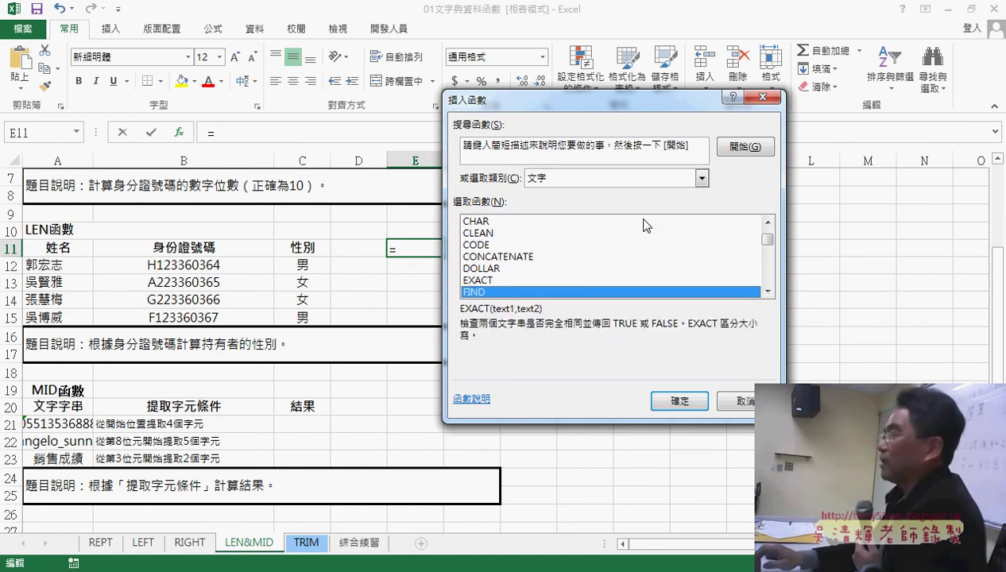
key(Down)
key(Down)
key(Down)
key(Down)
key(Down)
key(Down)
key(Down)
key(Down)
key(Down)
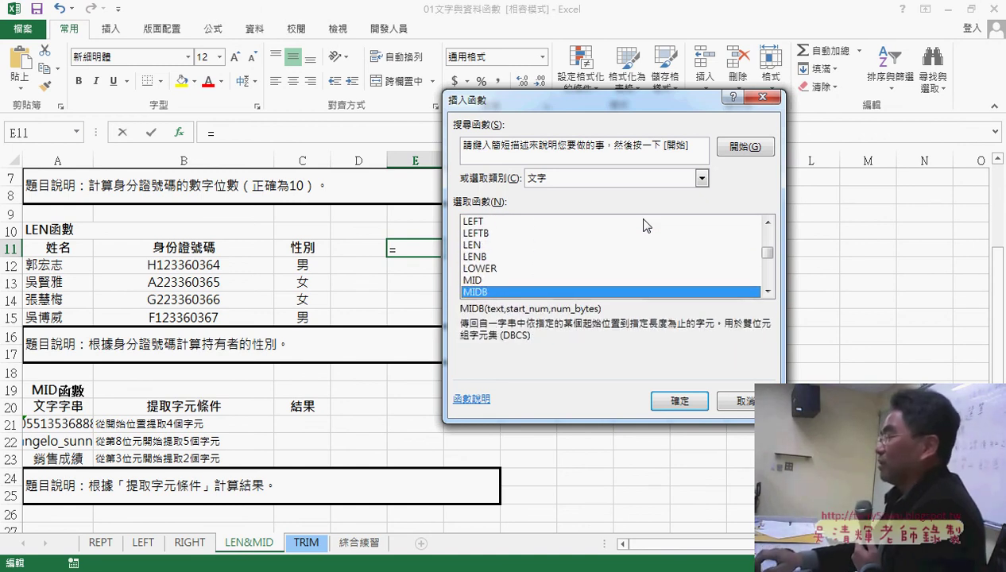
key(Down)
key(Down)
key(Down)
key(Down)
key(Down)
key(Down)
key(Down)
key(Down)
key(Down)
key(Down)
key(Down)
key(Down)
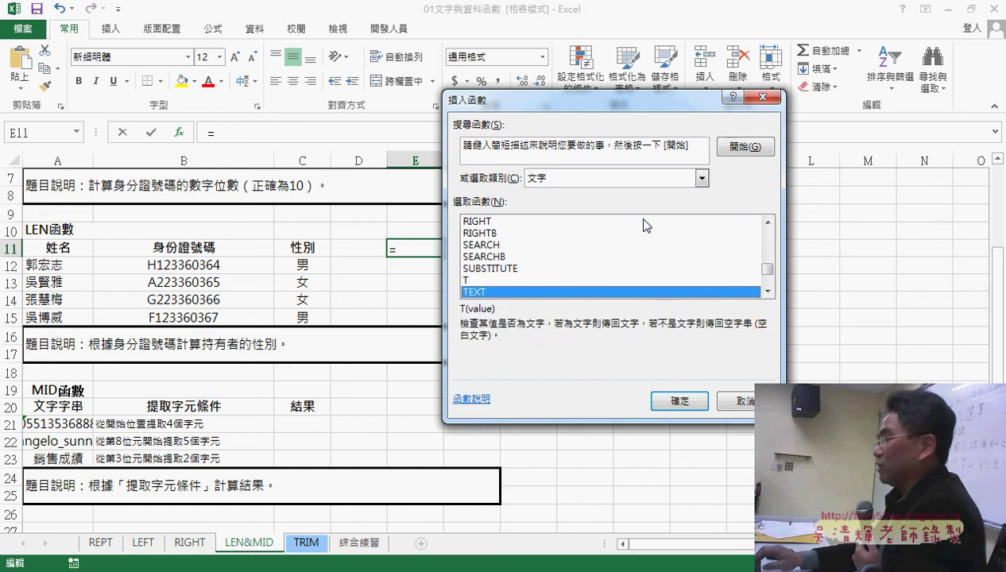
key(Down)
key(Down)
key(Down)
key(Down)
key(Down)
key(Down)
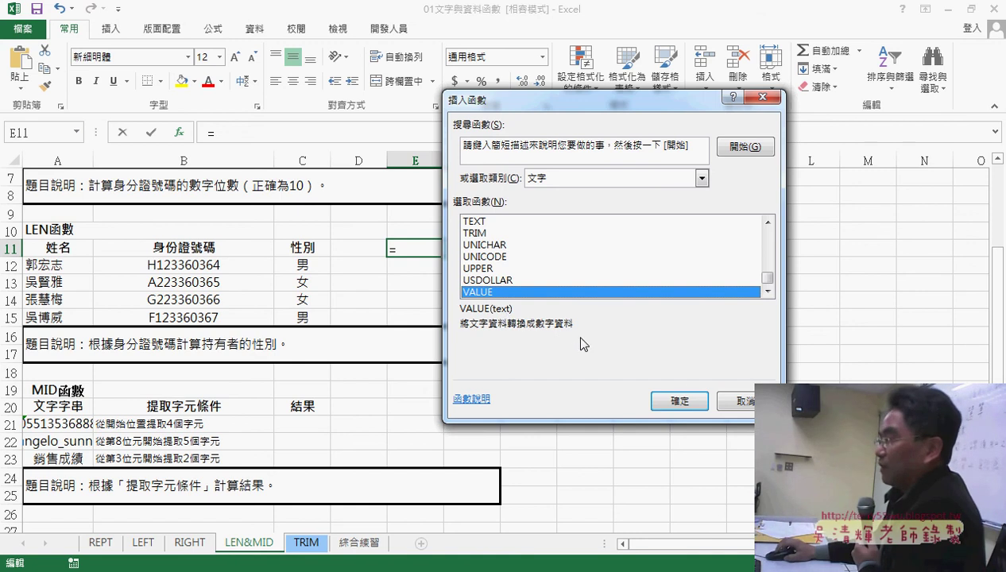
click(747, 401)
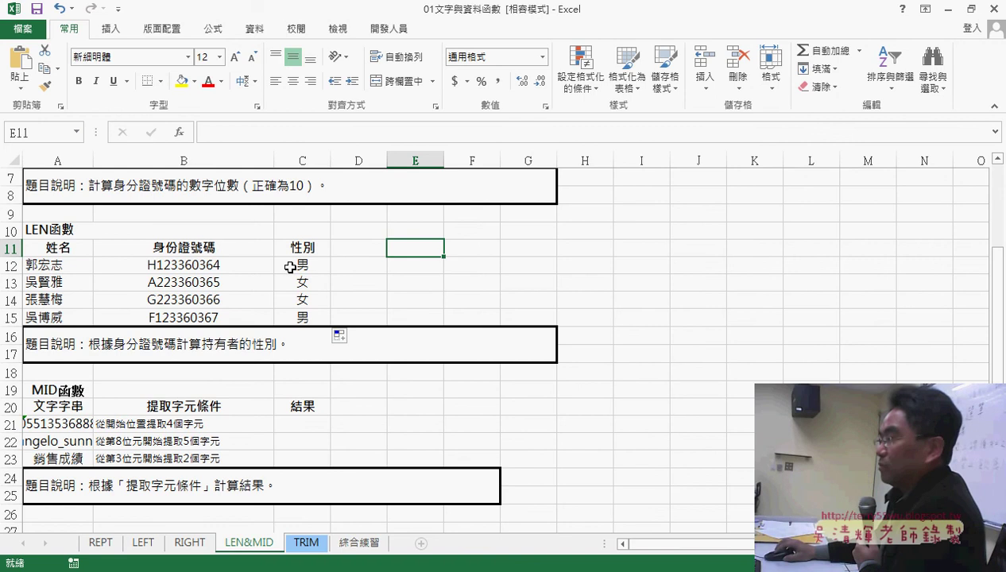
- Change C12's IF test to VALUE(MID(B12,2,1))=1, removing the quotes around 1
click(290, 268)
click(215, 133)
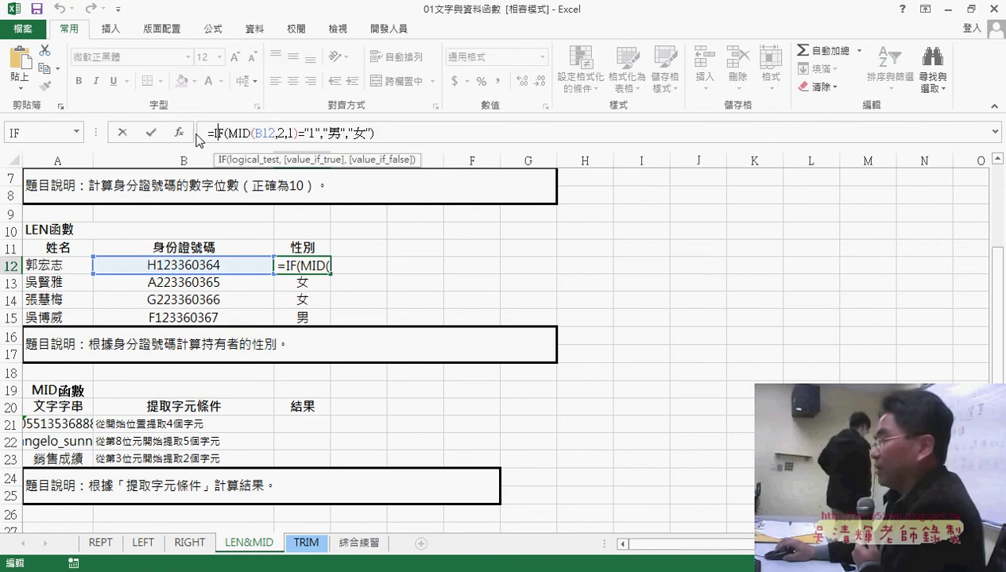
click(179, 132)
click(576, 179)
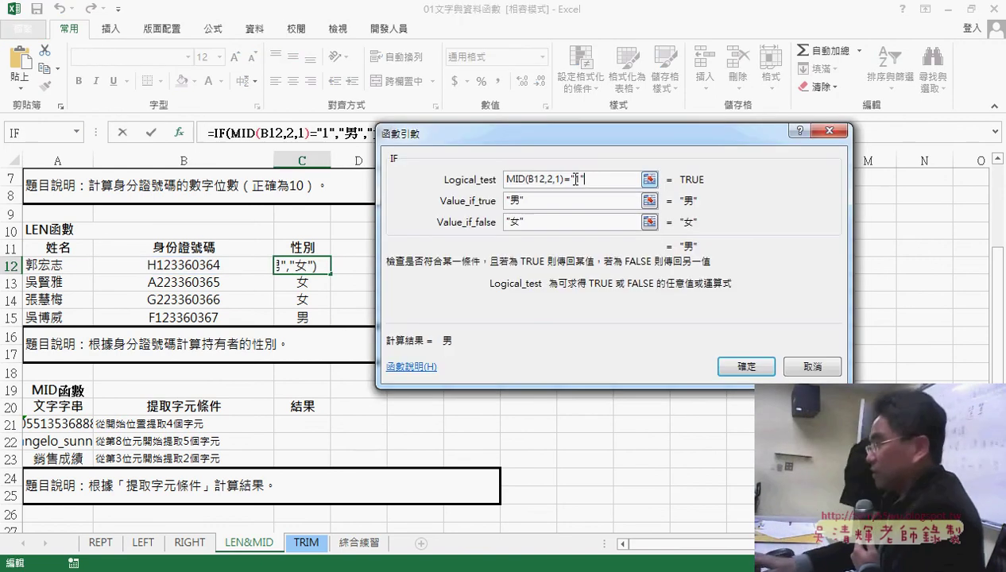
key(Delete)
key(Left)
key(BackSpace)
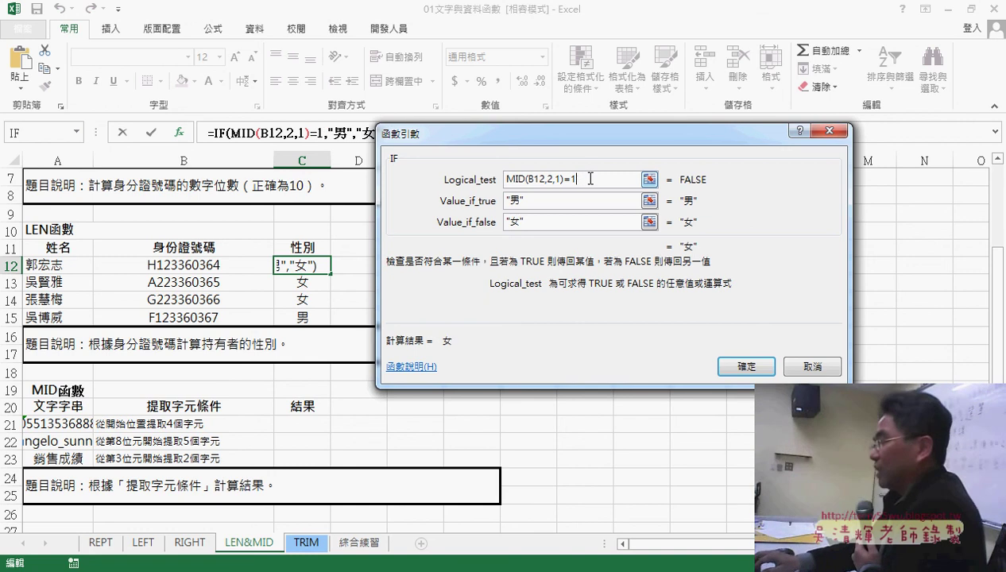
key(Left)
key(Left)
key(Left)
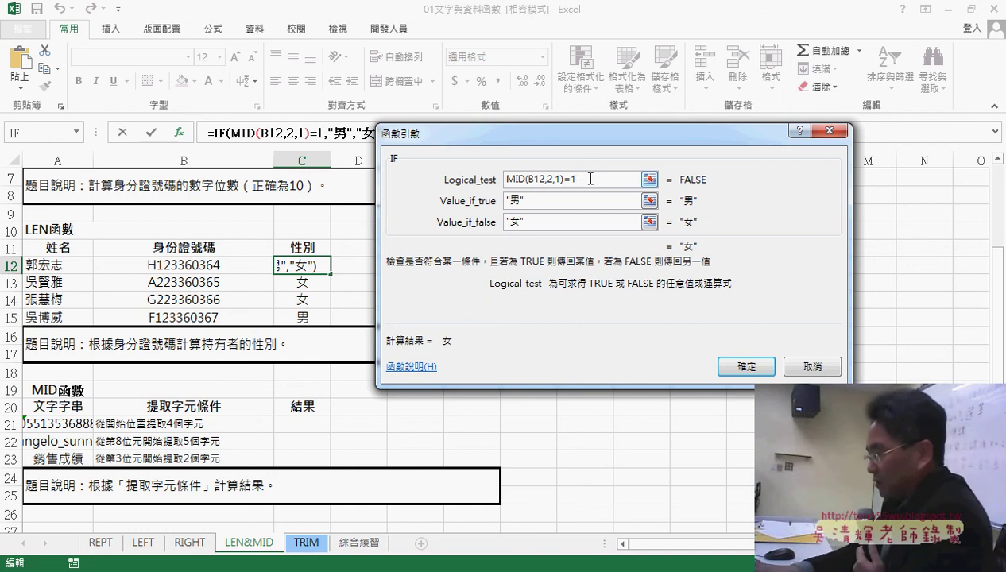
key(Home)
text(v)
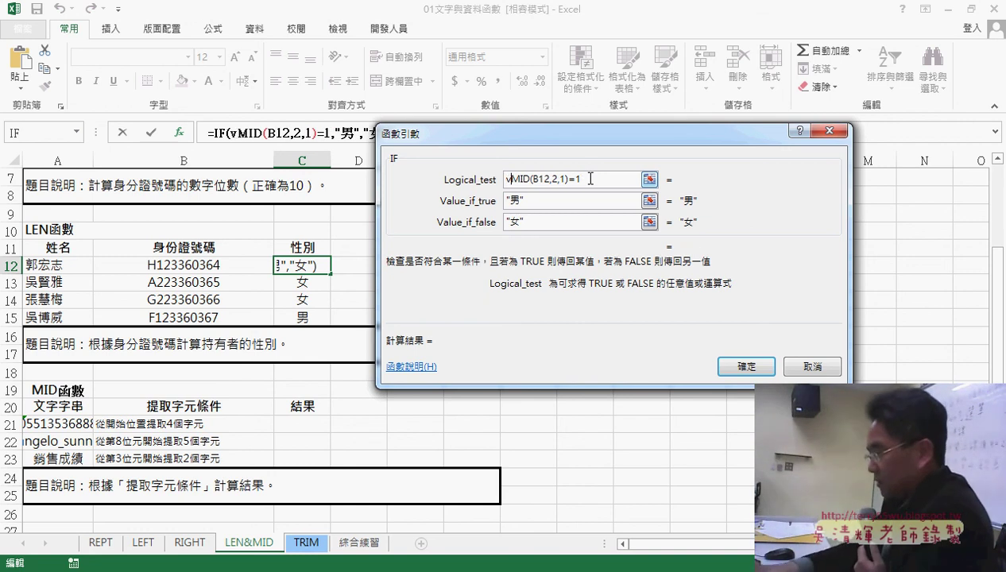
text(alue)
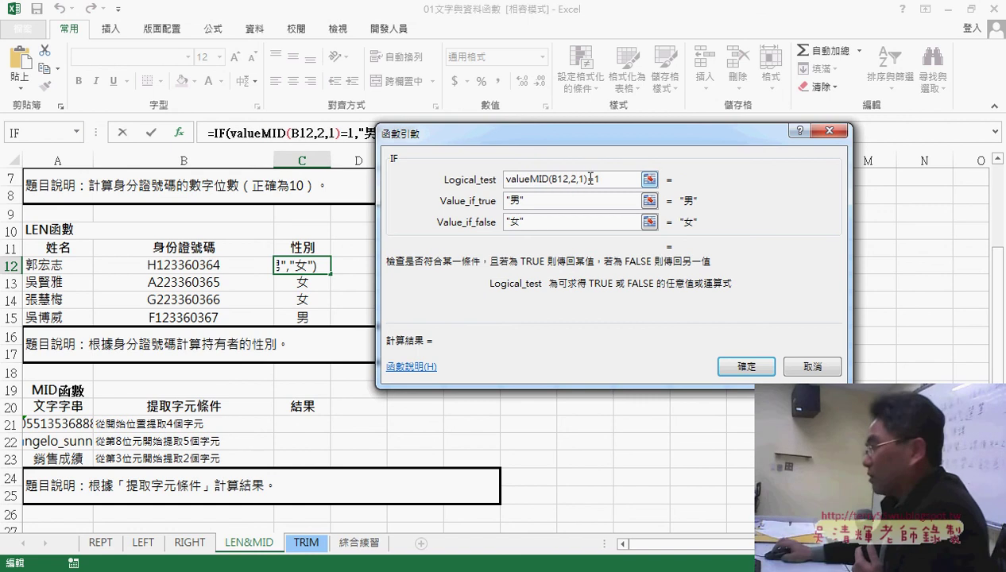
text(()
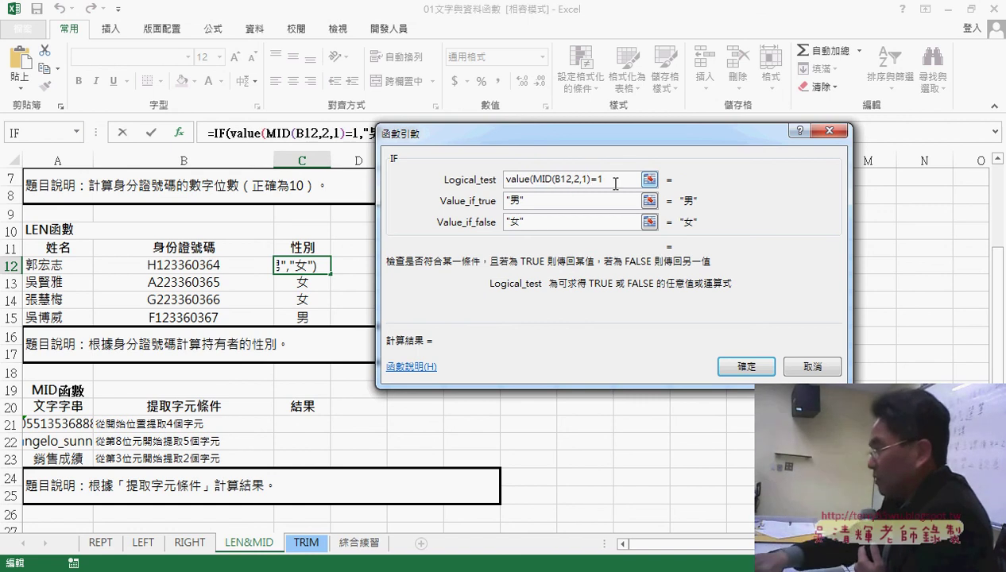
key(Left)
key(Left)
text())
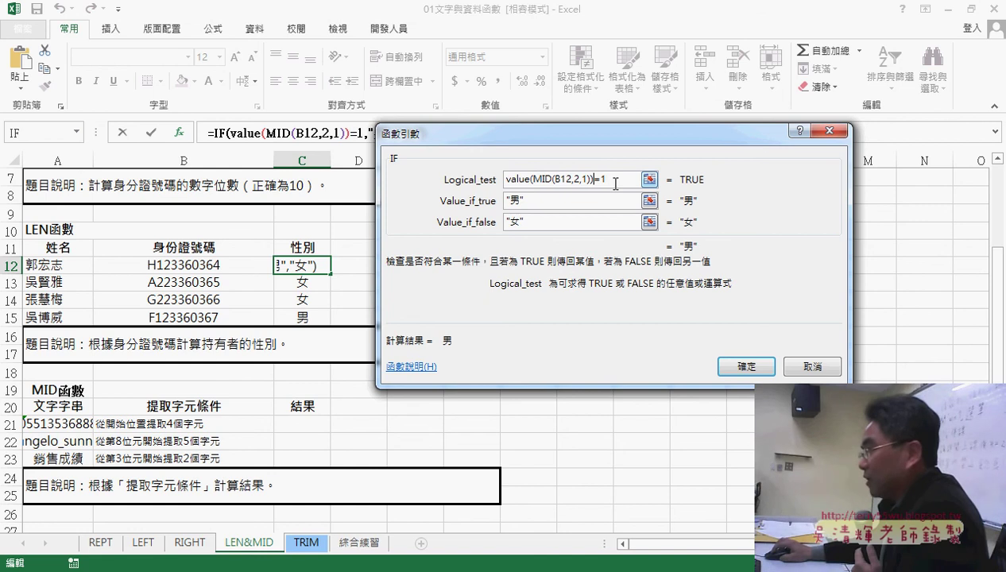
- Confirm the VALUE-based gender formula and fill it down through C15
drag(536, 180, 584, 182)
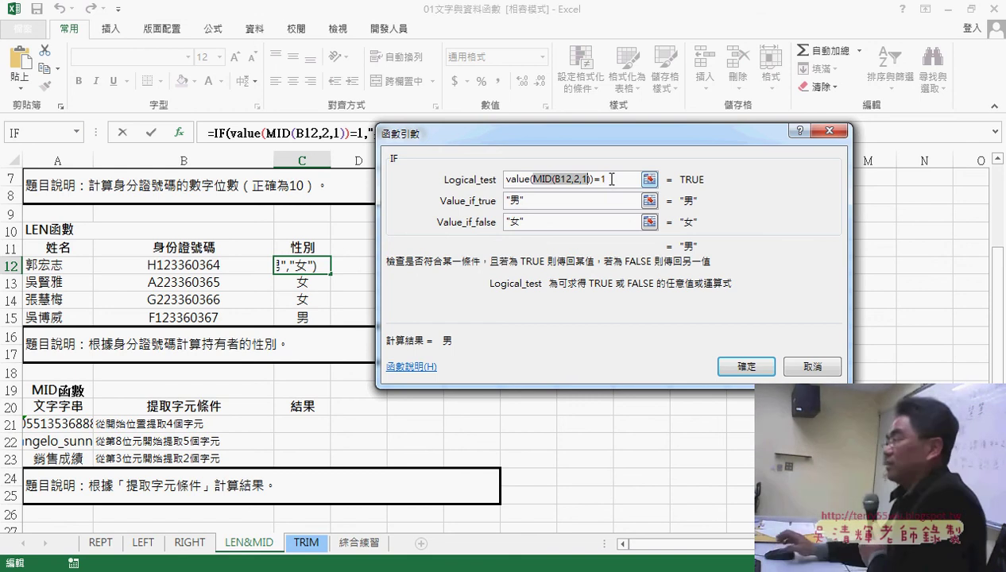
drag(601, 181, 631, 185)
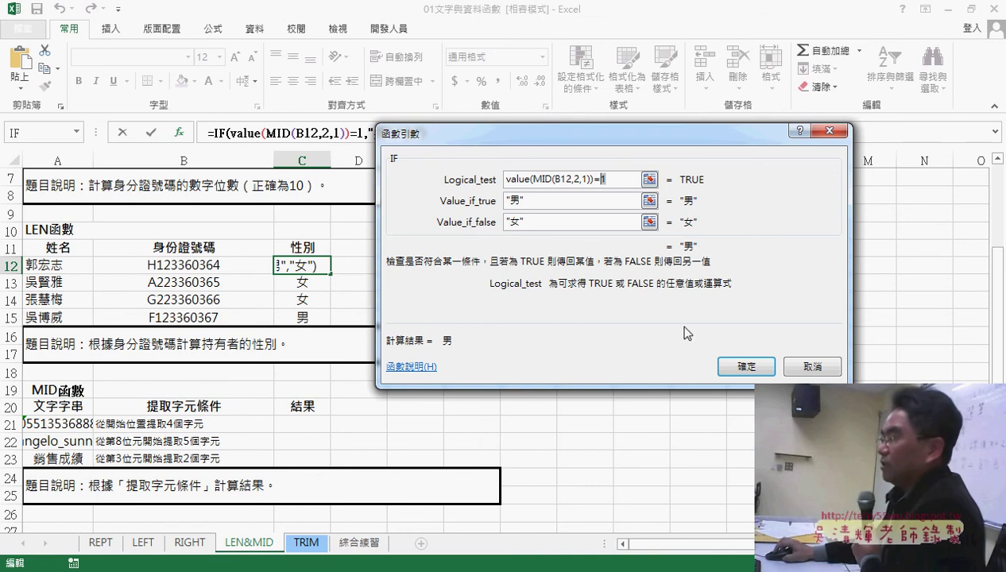
click(738, 367)
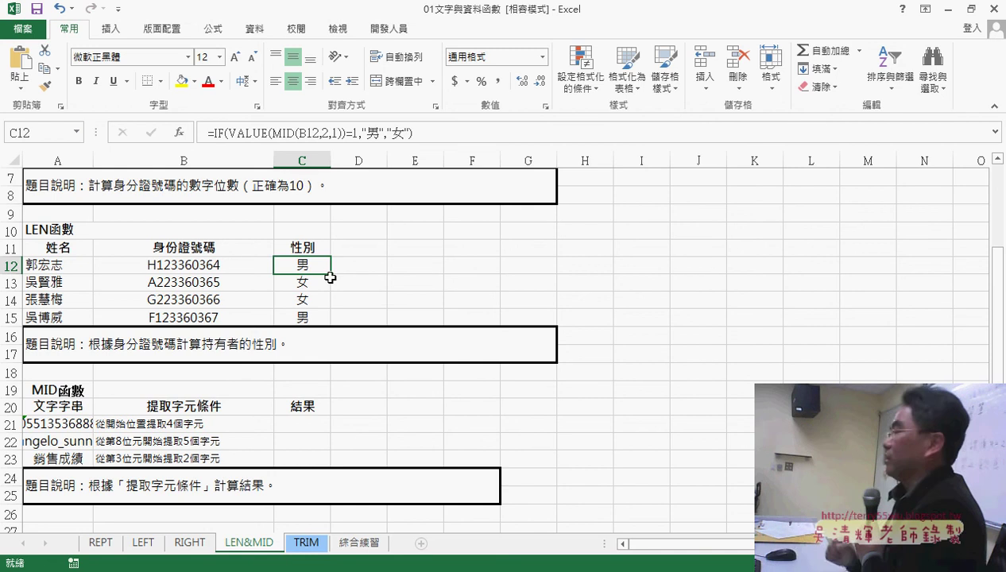
drag(331, 273, 326, 321)
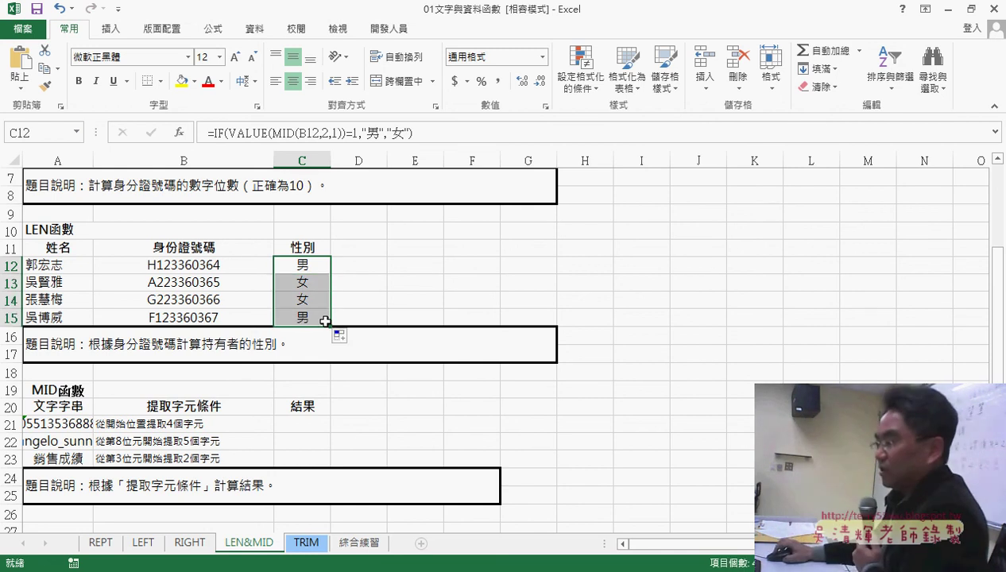
- Inspect the sample strings in A21 and A22 and the extraction condition in B21
click(72, 430)
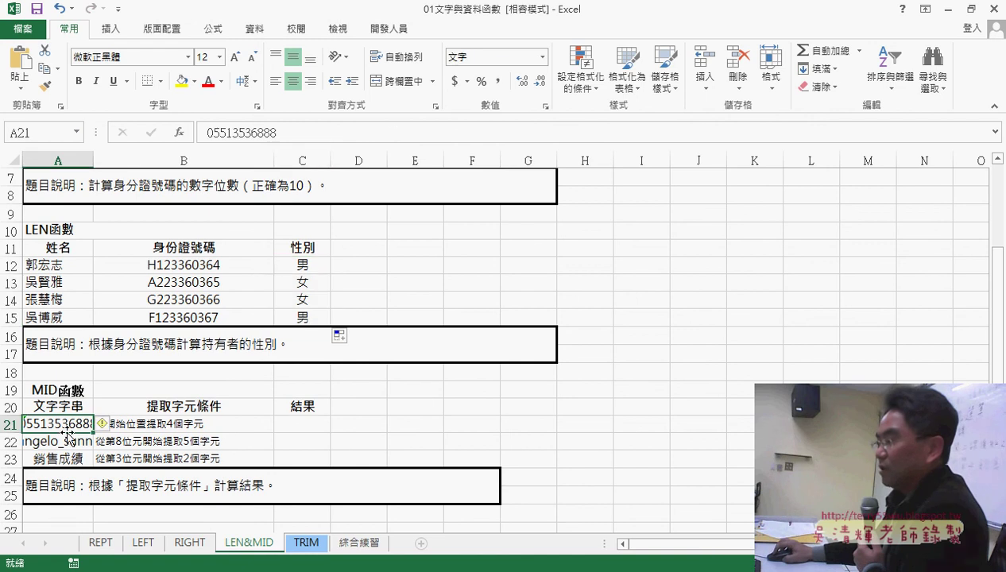
click(65, 437)
click(151, 425)
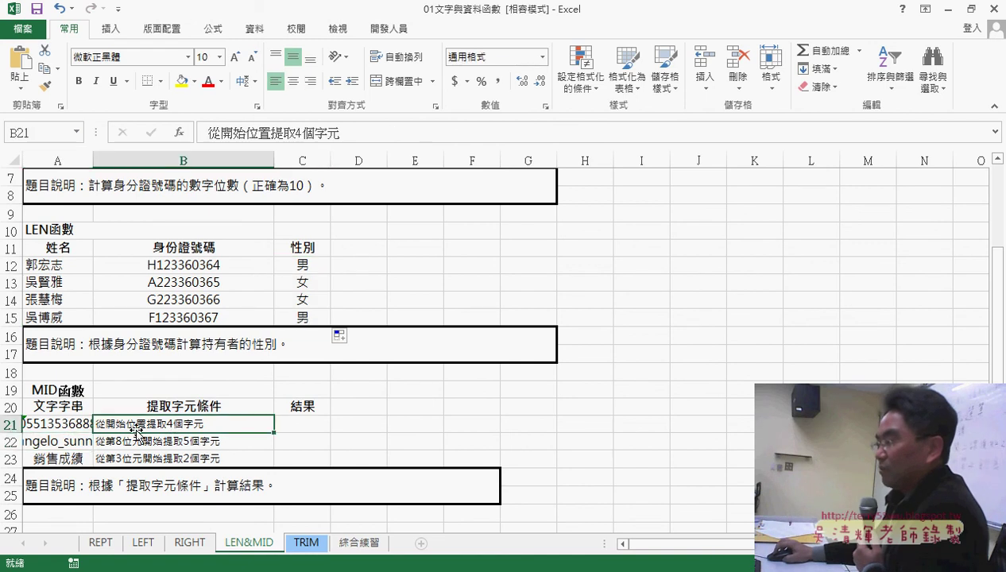
click(70, 442)
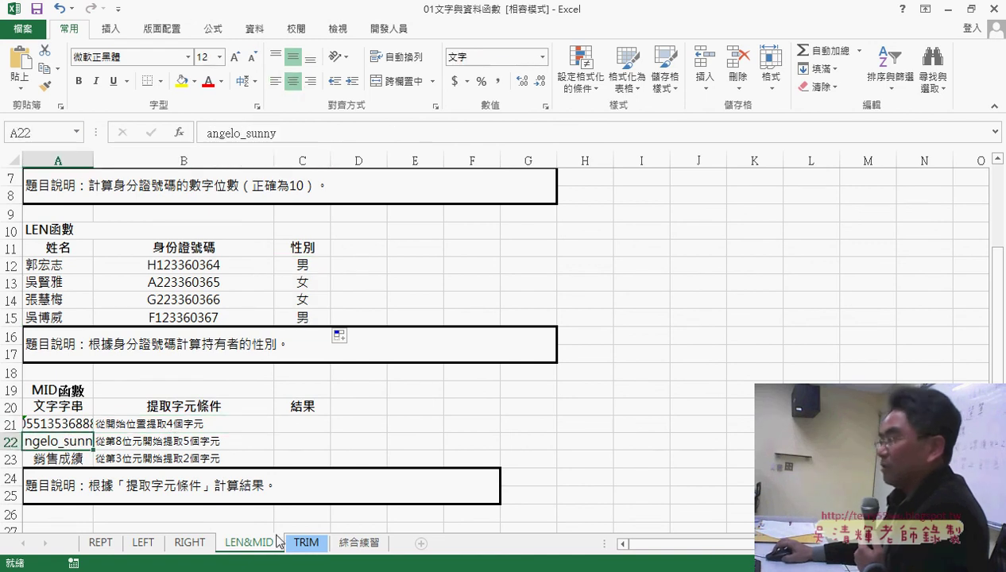
- Switch to the LEFT sheet, review customer names and genders, and mark salutation range D10:D14
click(151, 543)
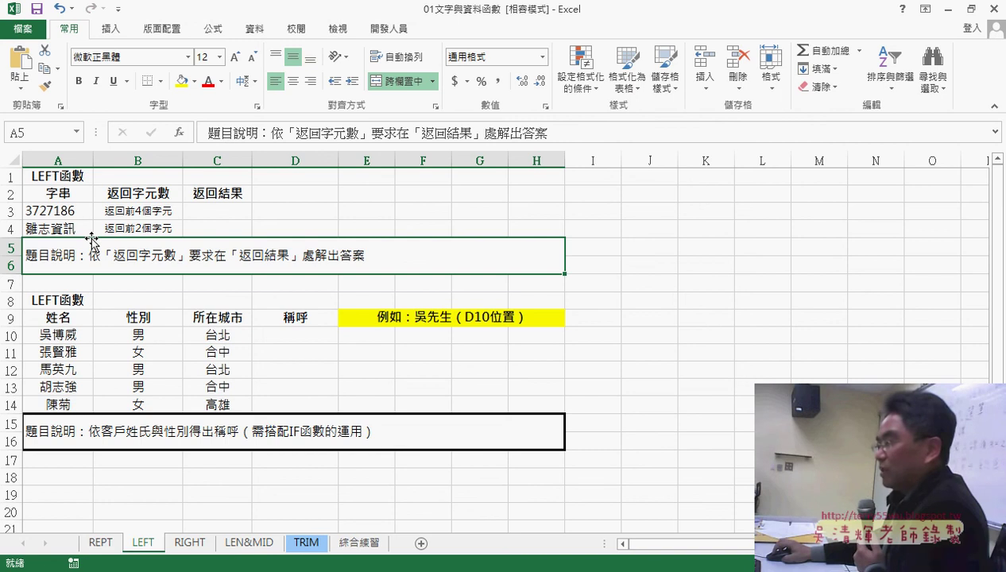
click(318, 335)
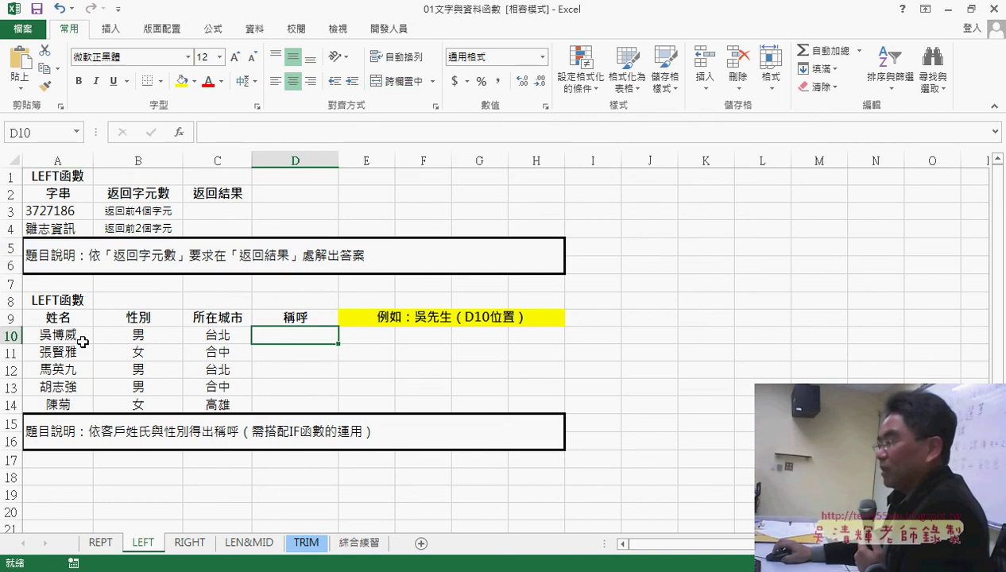
click(127, 335)
click(57, 332)
click(224, 333)
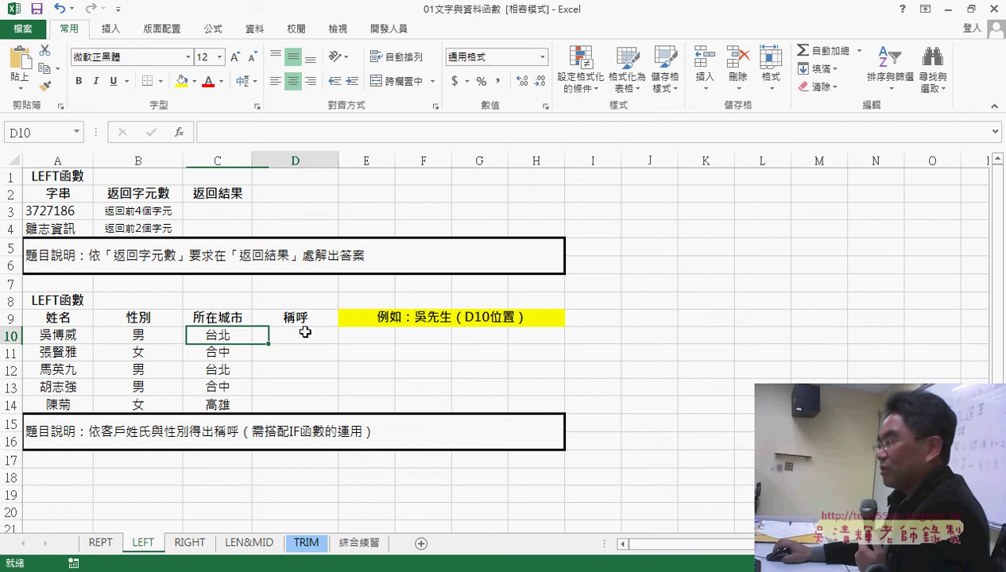
click(58, 349)
click(144, 352)
click(311, 354)
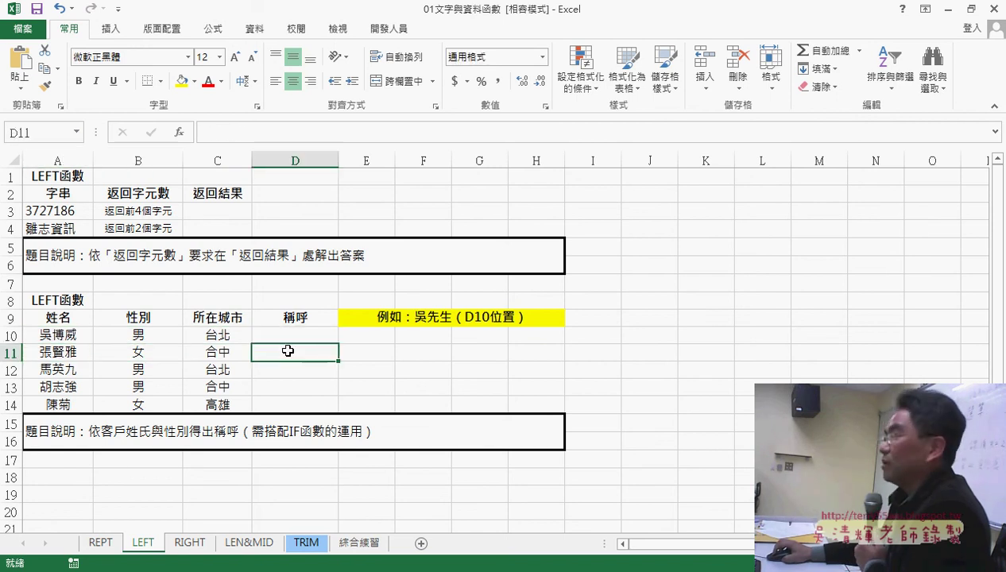
drag(289, 329, 291, 399)
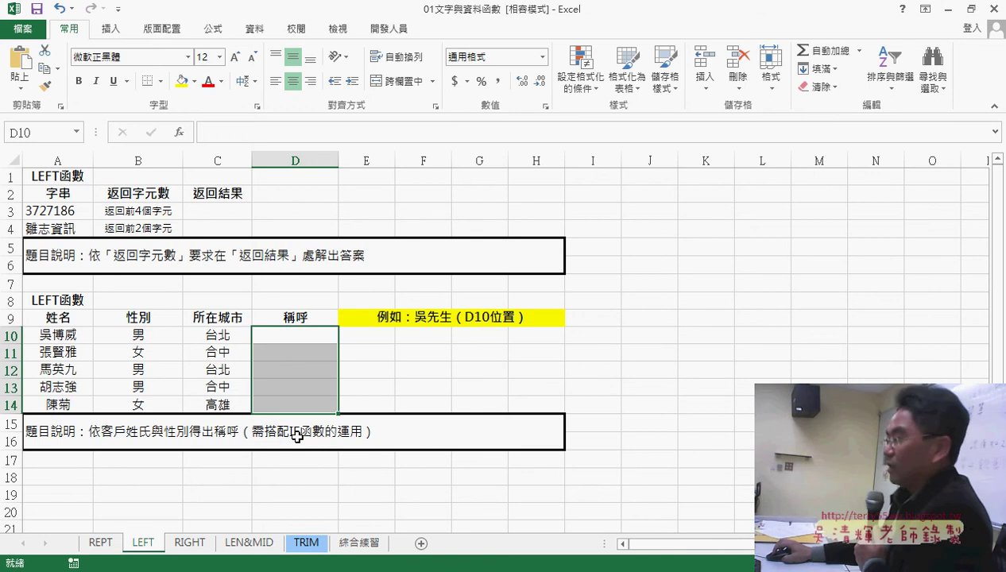
click(304, 336)
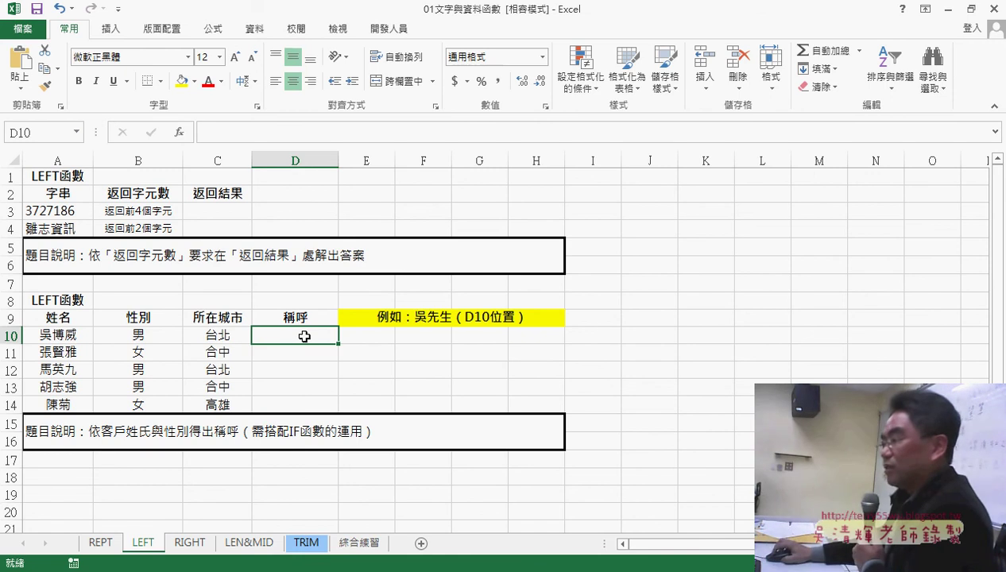
- Examine the first customer's name and gender, then return to D10 for the salutation
click(65, 337)
drag(148, 334, 59, 336)
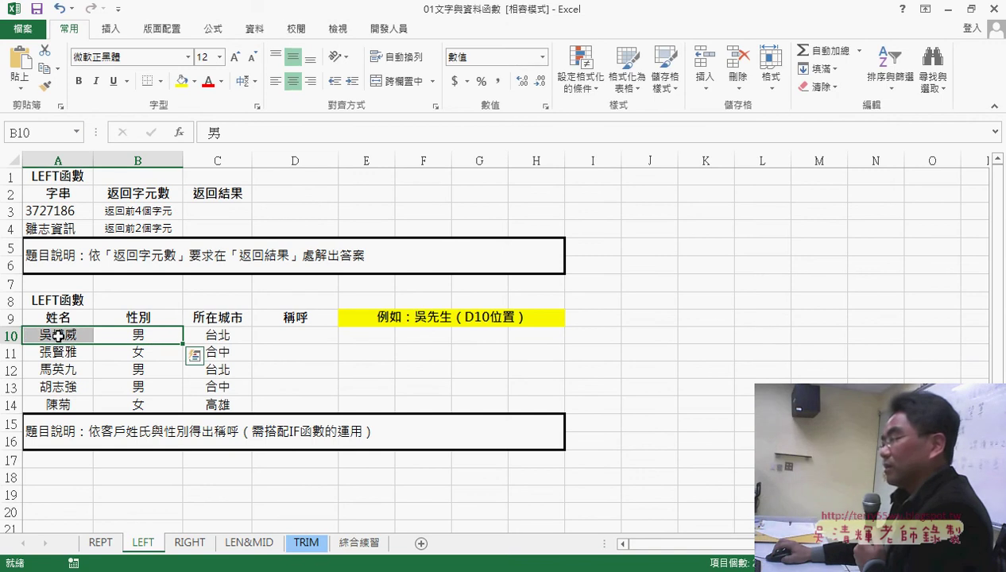
click(114, 337)
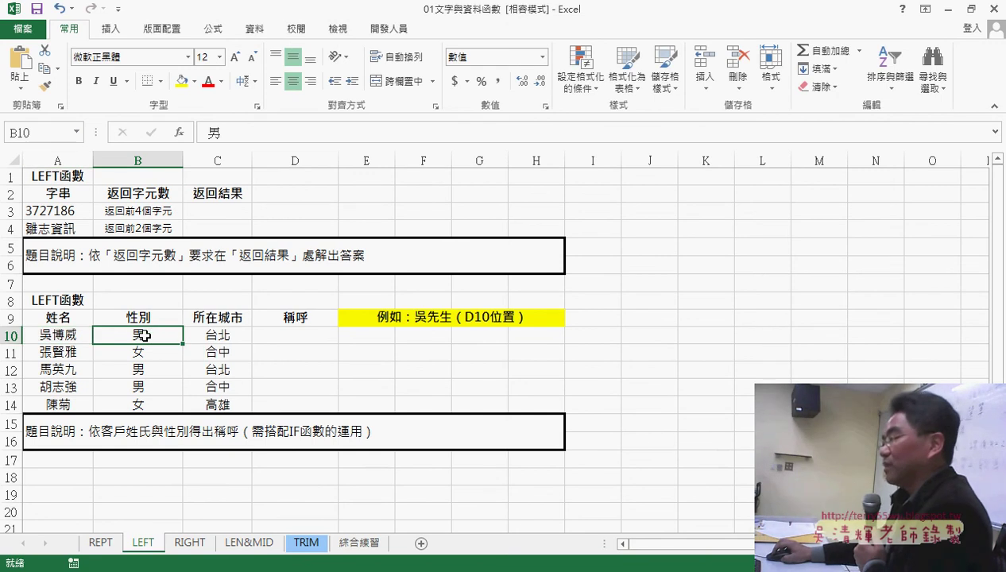
click(313, 336)
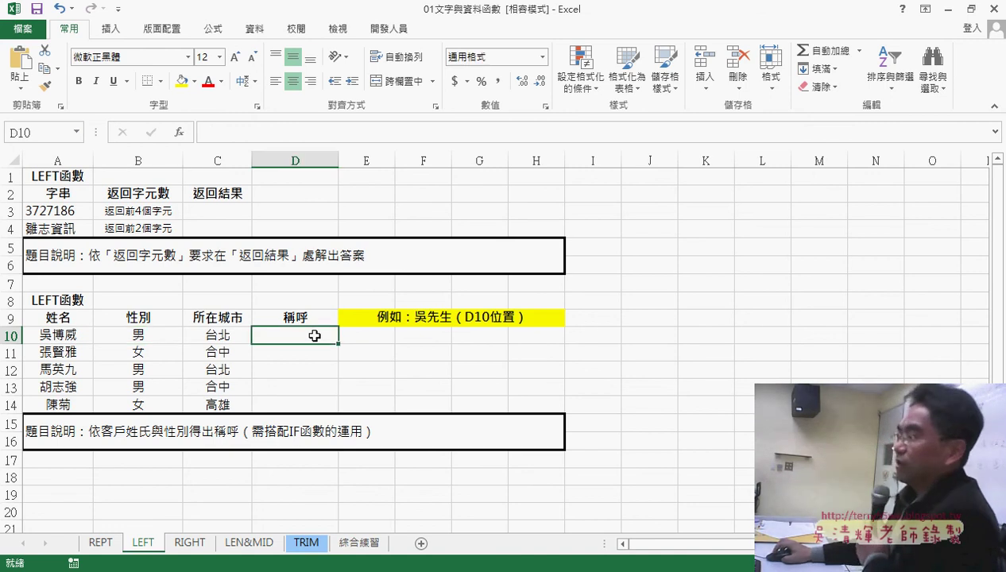